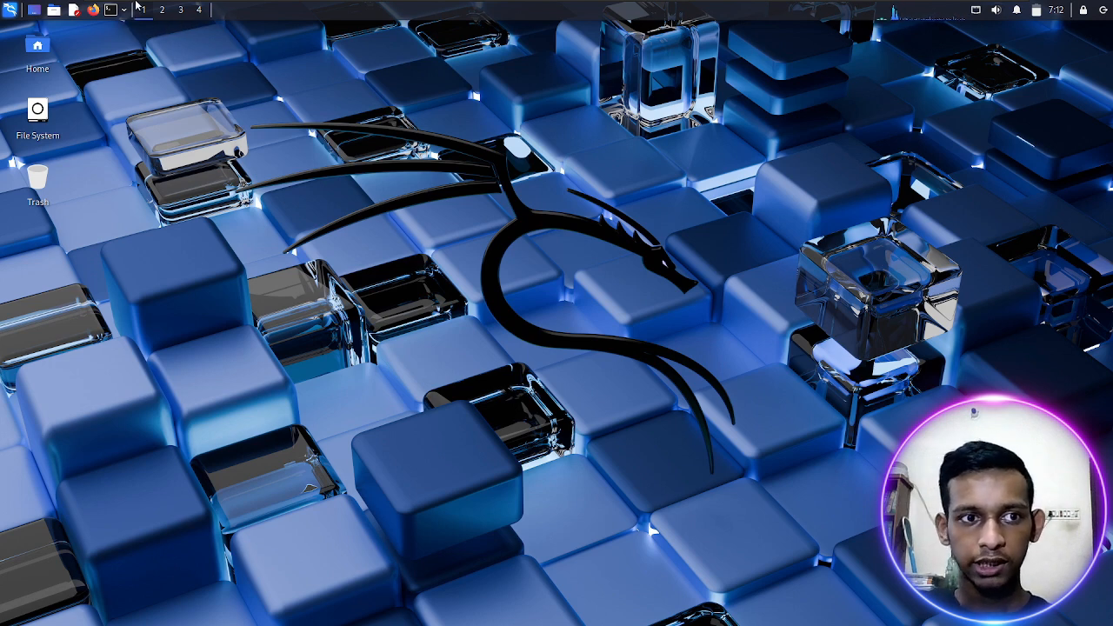
Search the installed applications for the gvm tools, using gv as the search text
mouse_move(165, 3)
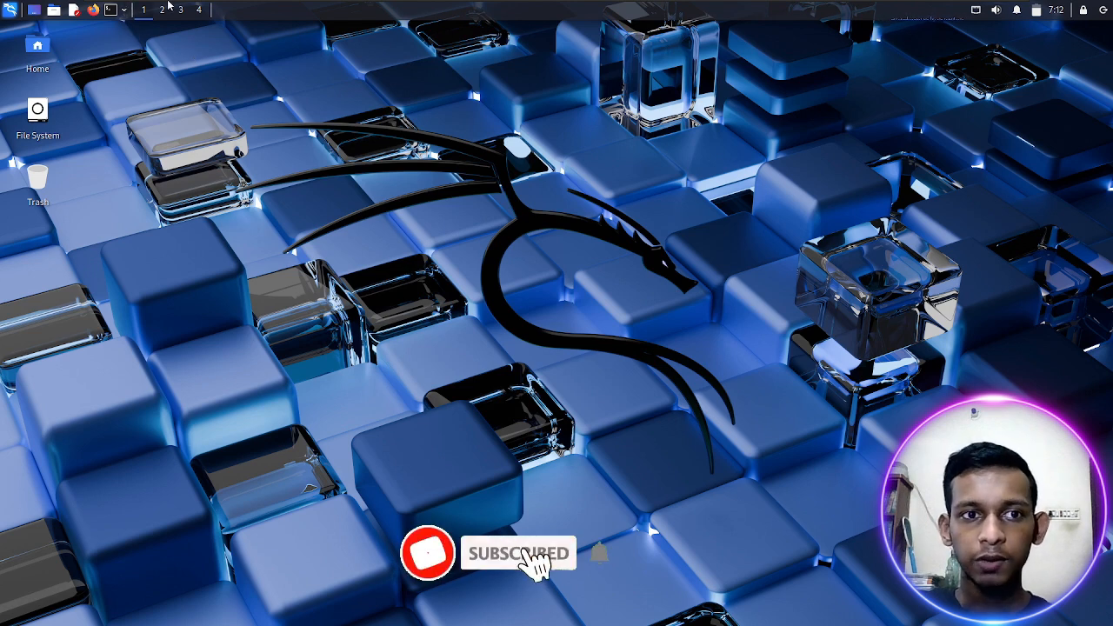
mouse_move(281, 5)
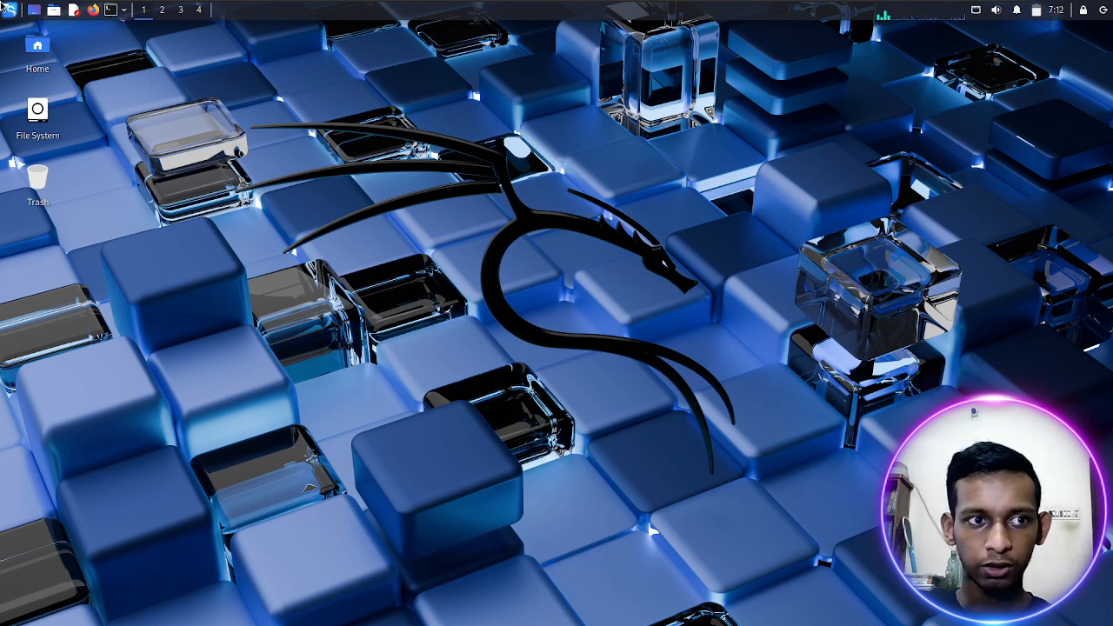
mouse_move(460, 5)
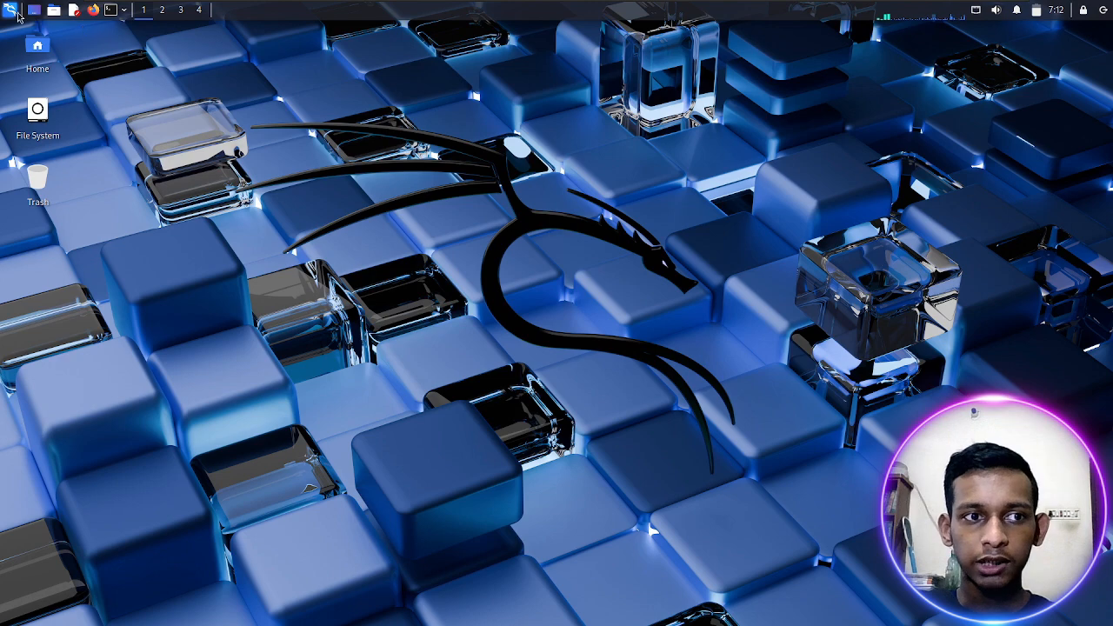
key(super)
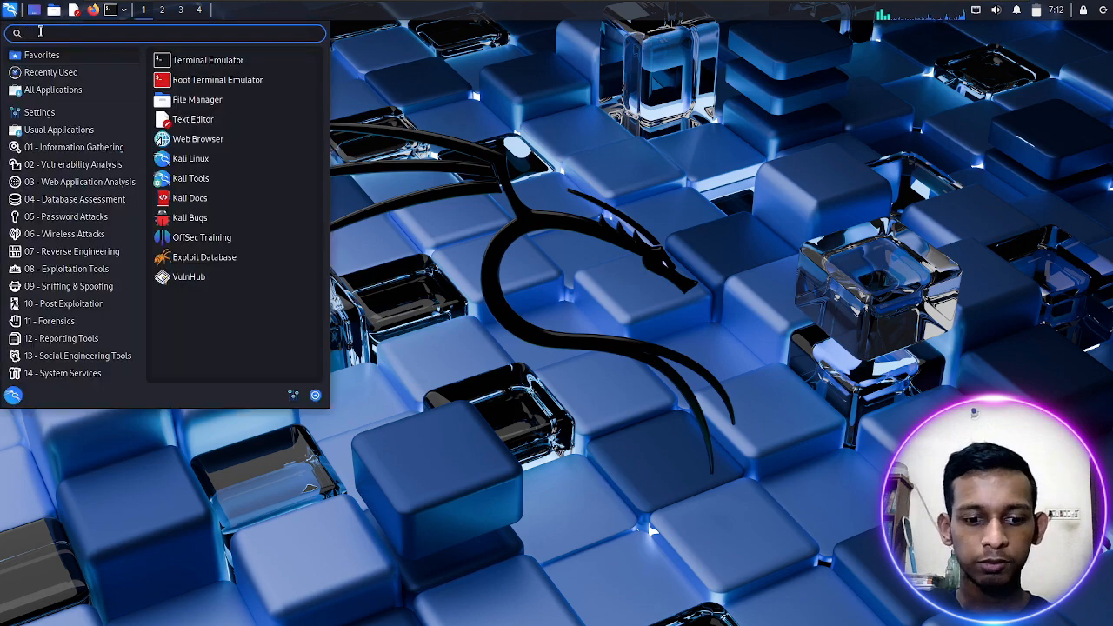
text(gv)
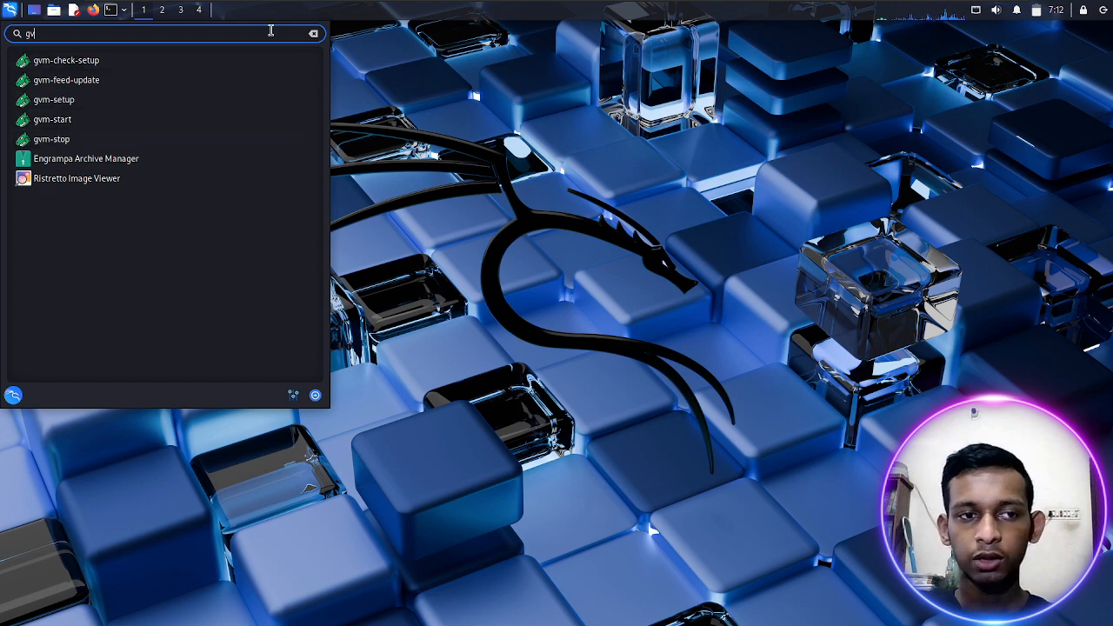
key(Escape)
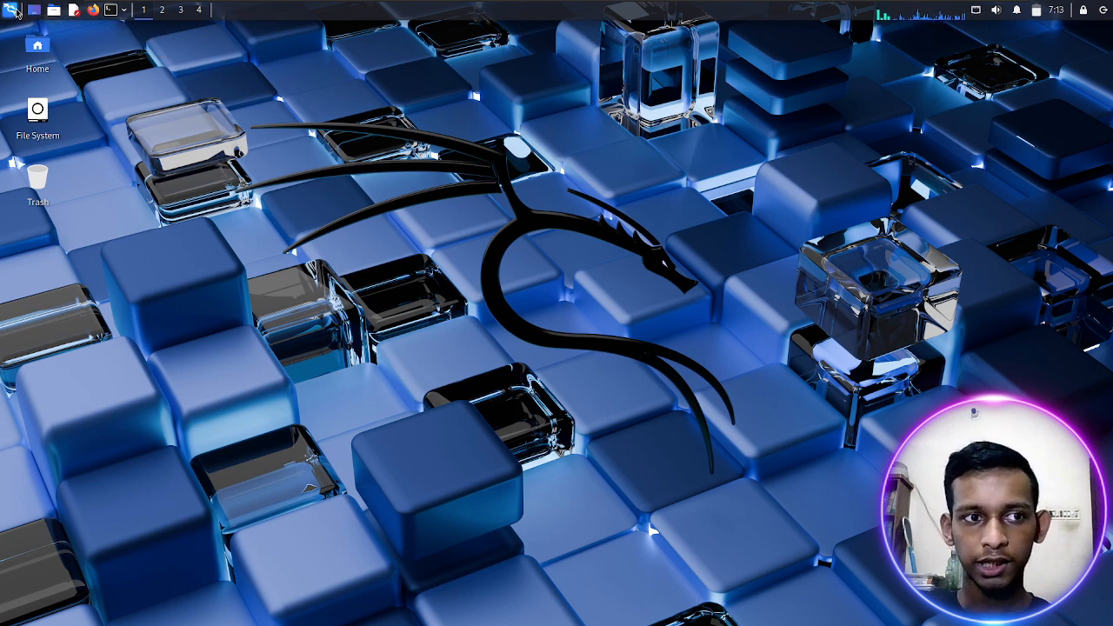
click(111, 10)
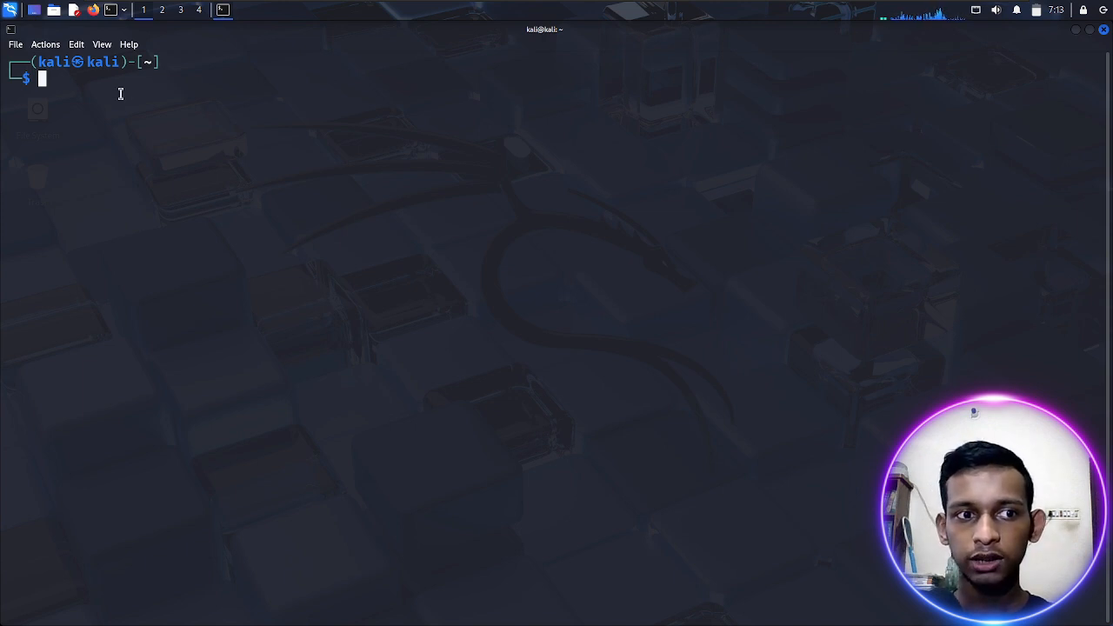
key(ctrl+shift+v)
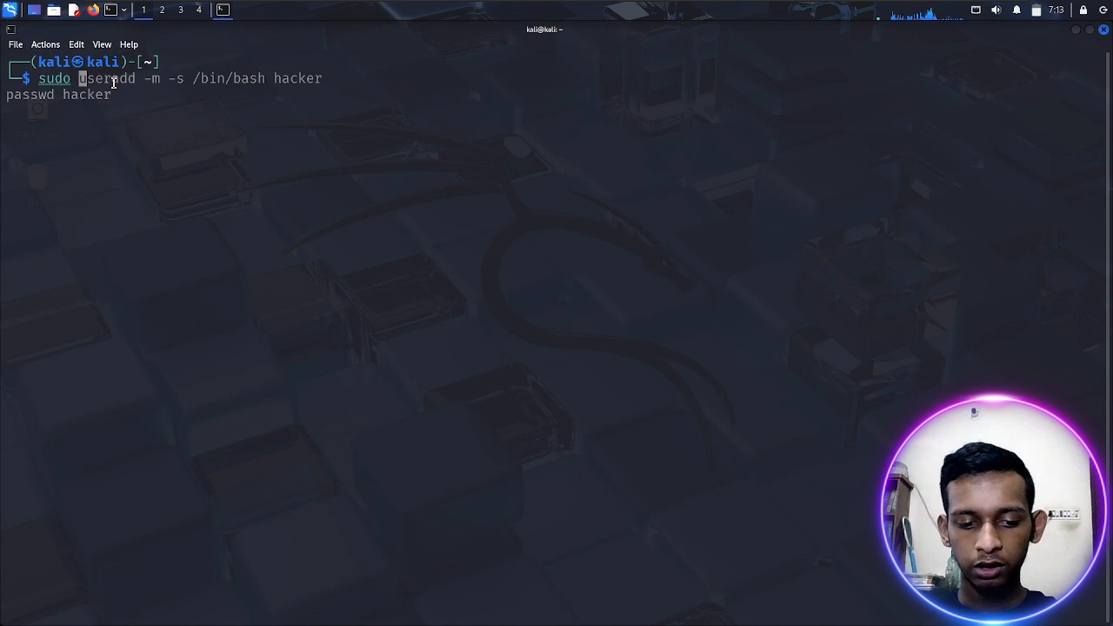
text(gvm-)
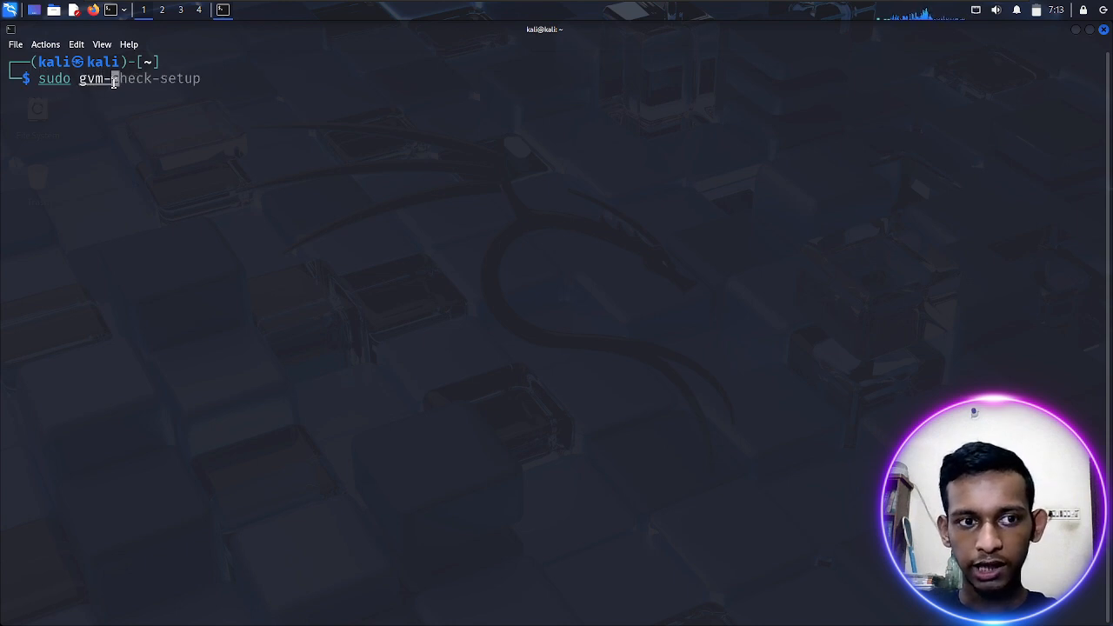
key(Right)
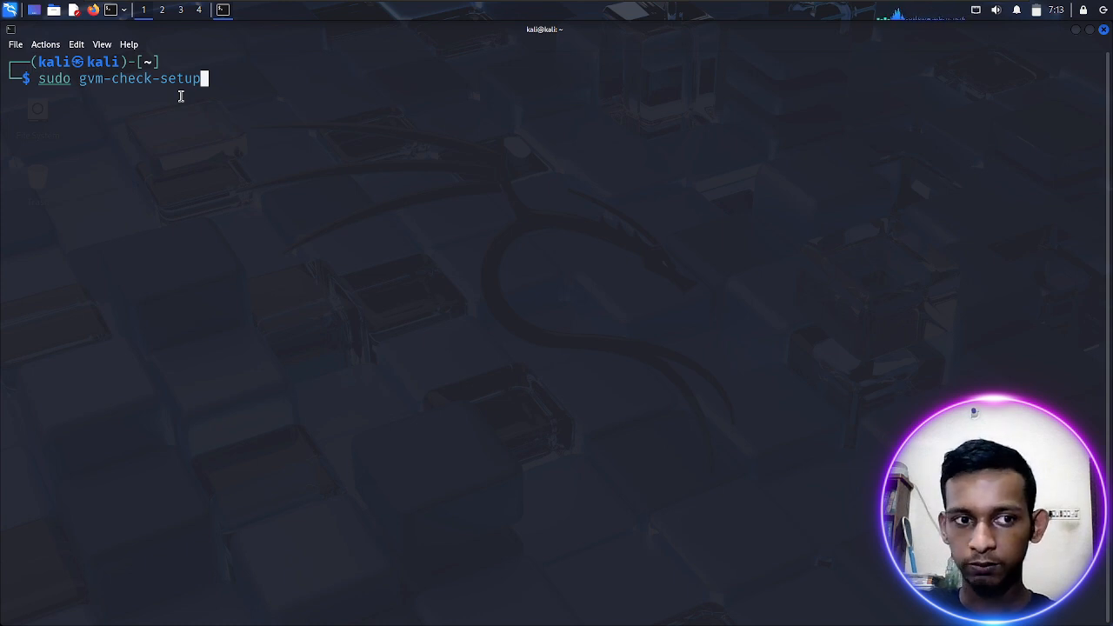
key(BackSpace)
key(BackSpace)
key(BackSpace)
key(BackSpace)
key(BackSpace)
key(BackSpace)
key(BackSpace)
key(BackSpace)
key(BackSpace)
key(BackSpace)
key(BackSpace)
key(BackSpace)
key(BackSpace)
key(BackSpace)
key(BackSpace)
key(BackSpace)
key(BackSpace)
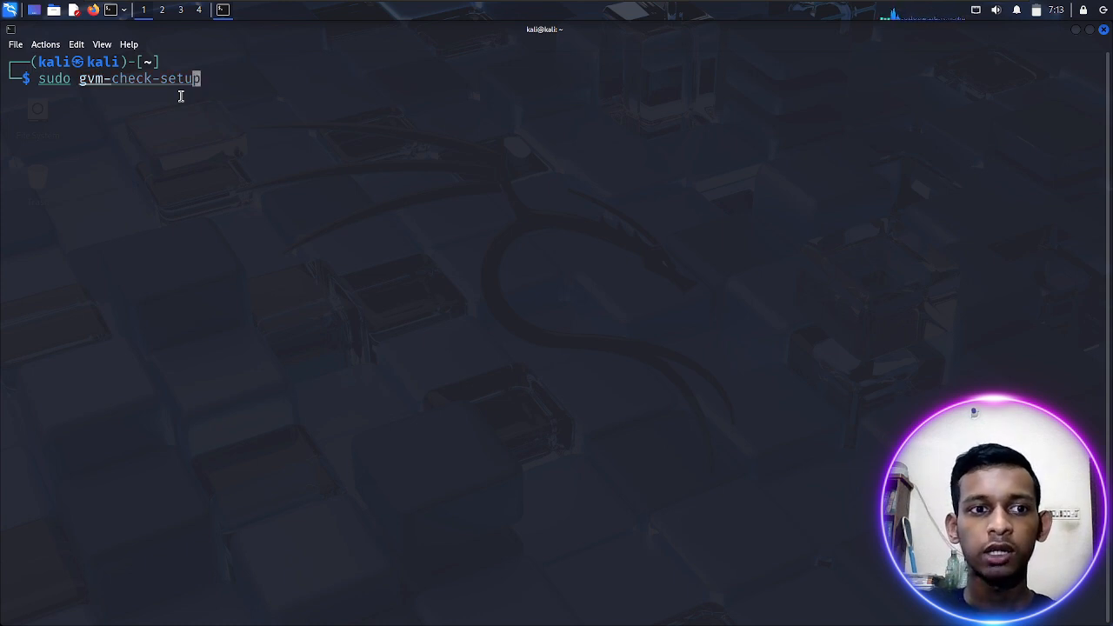
key(BackSpace)
key(BackSpace)
key(BackSpace)
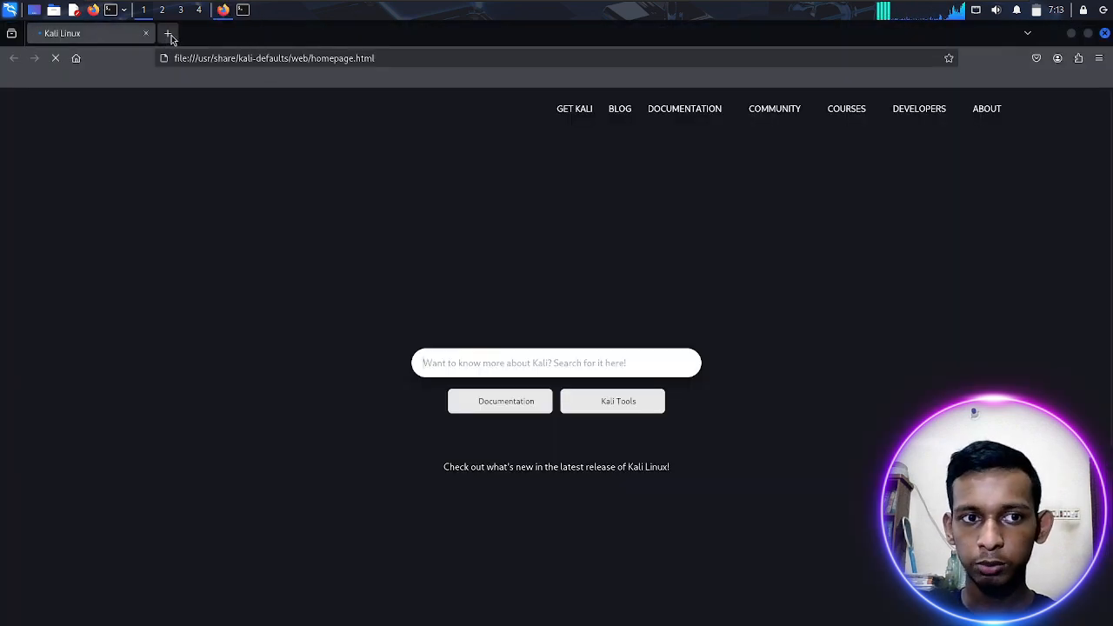
Open the Greenbone Security Assistant at 127.0.0.1 in a new Firefox tab and go to its Dashboards overview
click(168, 34)
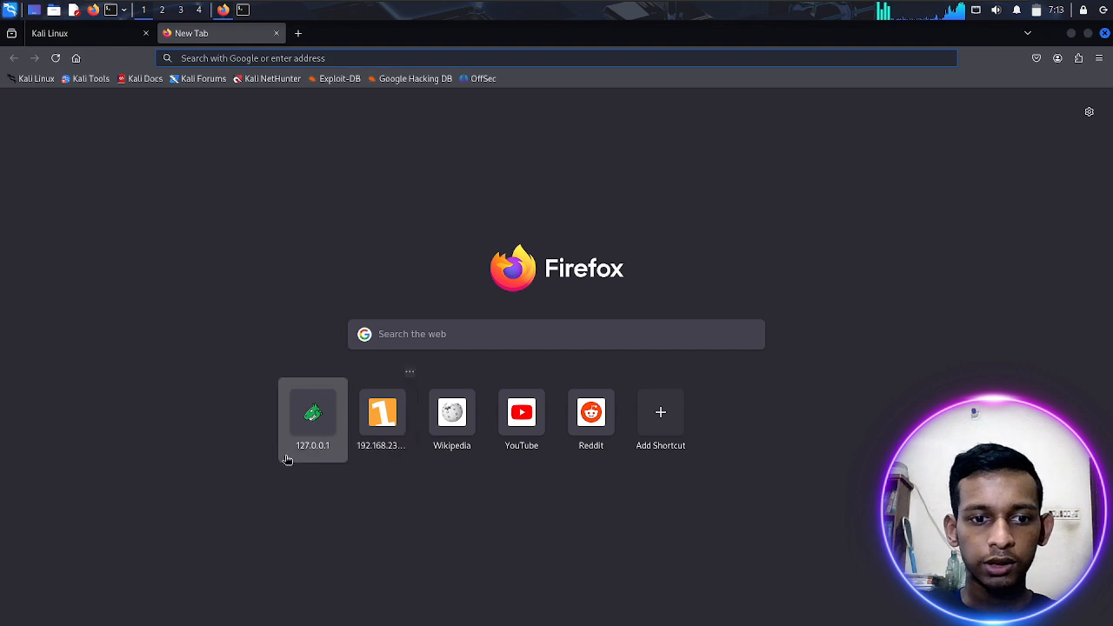
click(336, 423)
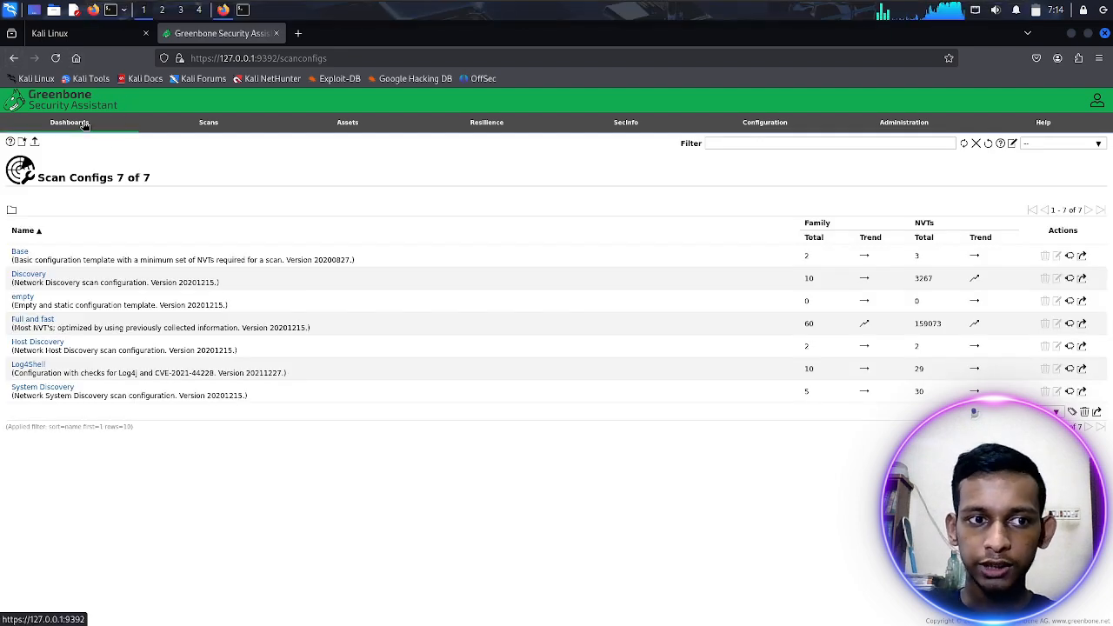
click(85, 121)
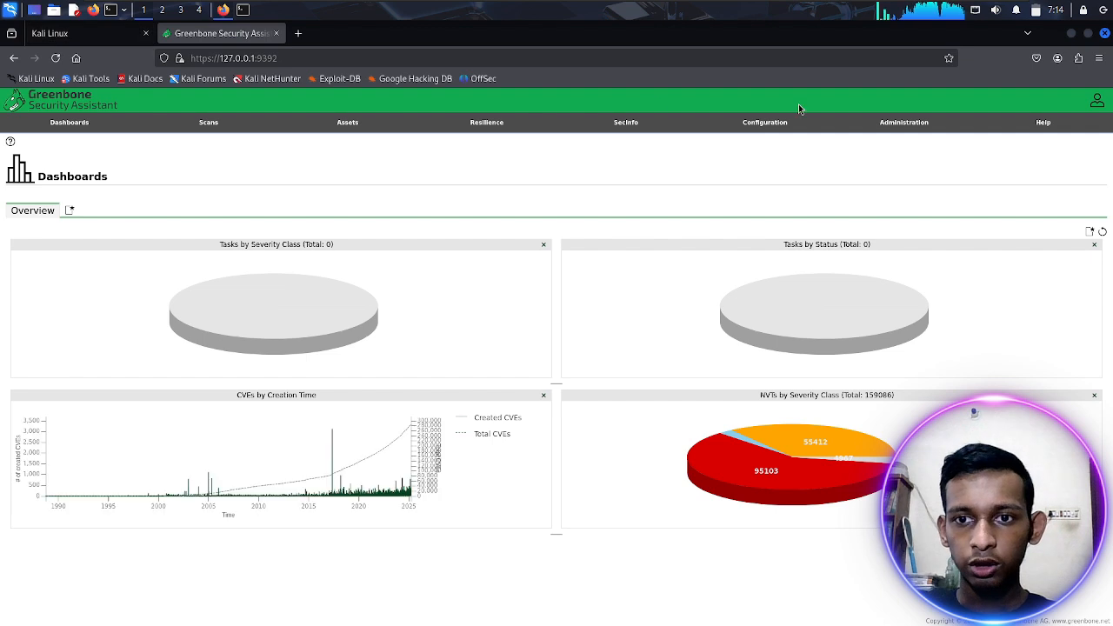
Open the Feed Status page under Administration and check the status of the NVT feed
mouse_move(919, 121)
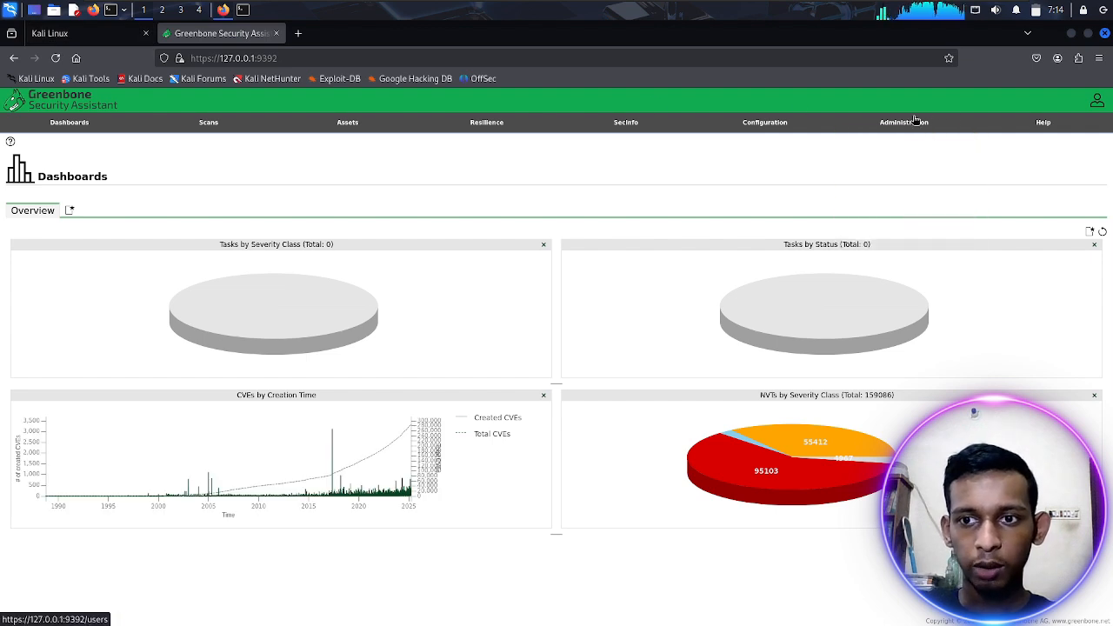
click(915, 122)
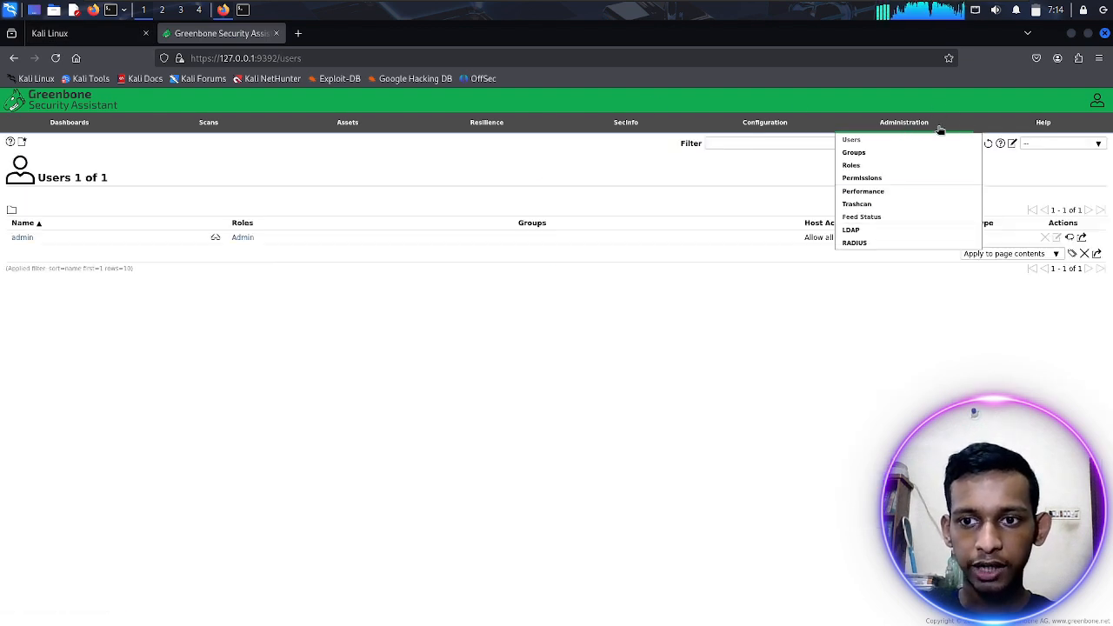
click(860, 219)
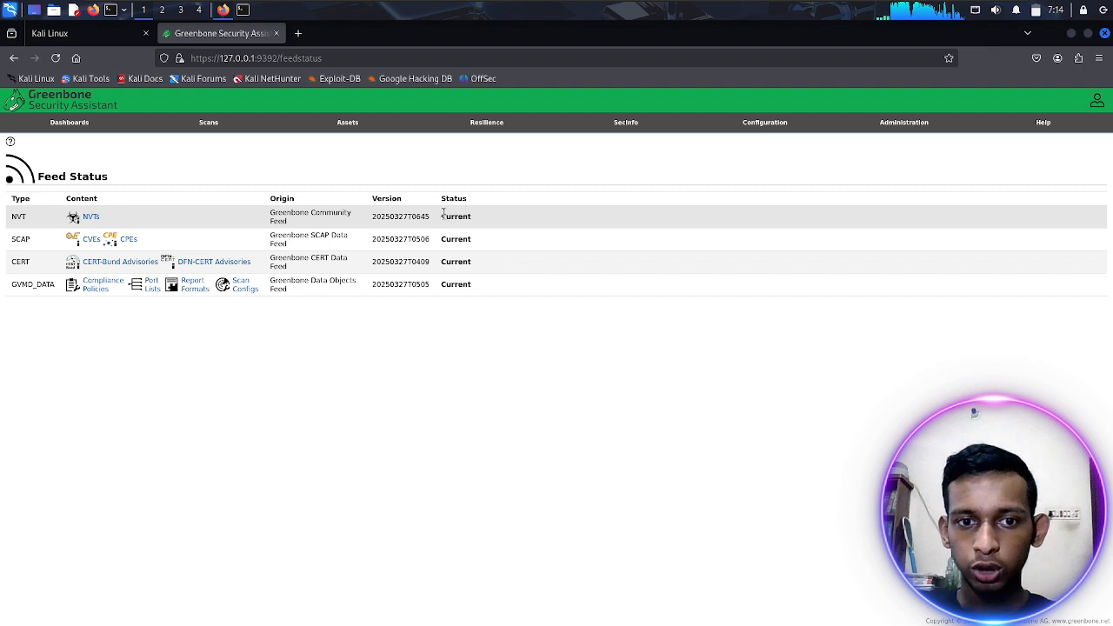
drag(464, 219, 478, 218)
click(494, 154)
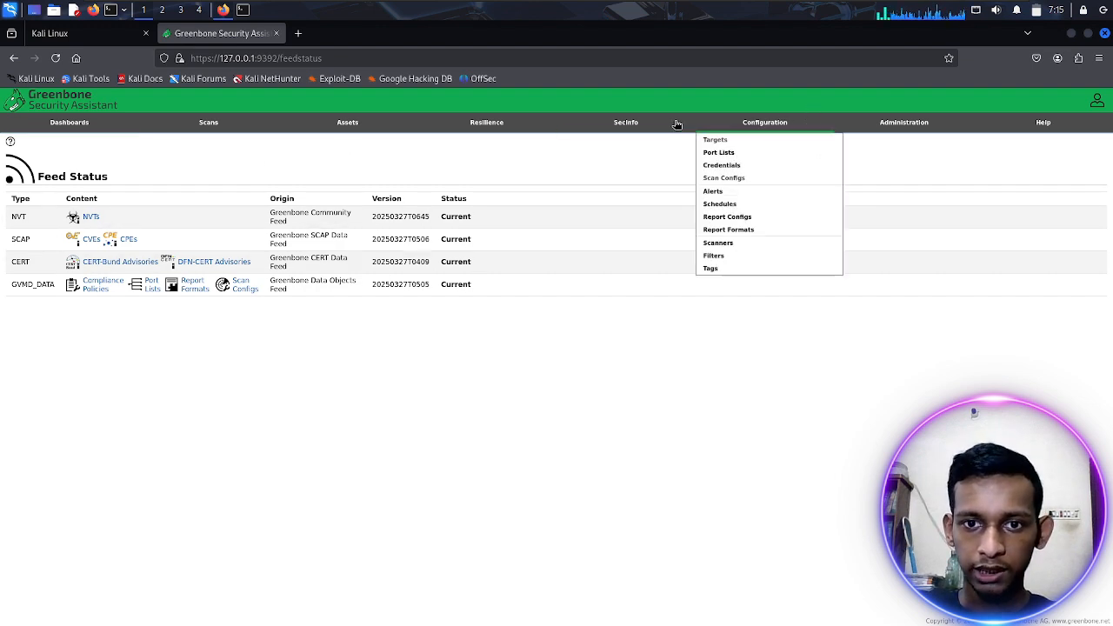
Open the Scan Configs page and check the list of available scan configurations
click(781, 139)
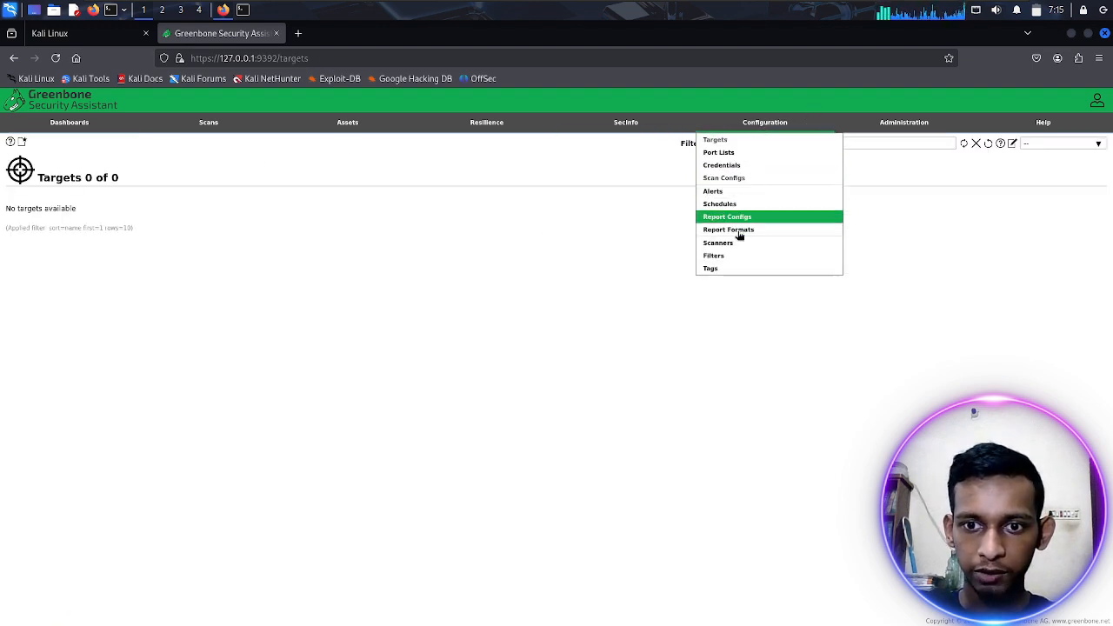
click(732, 177)
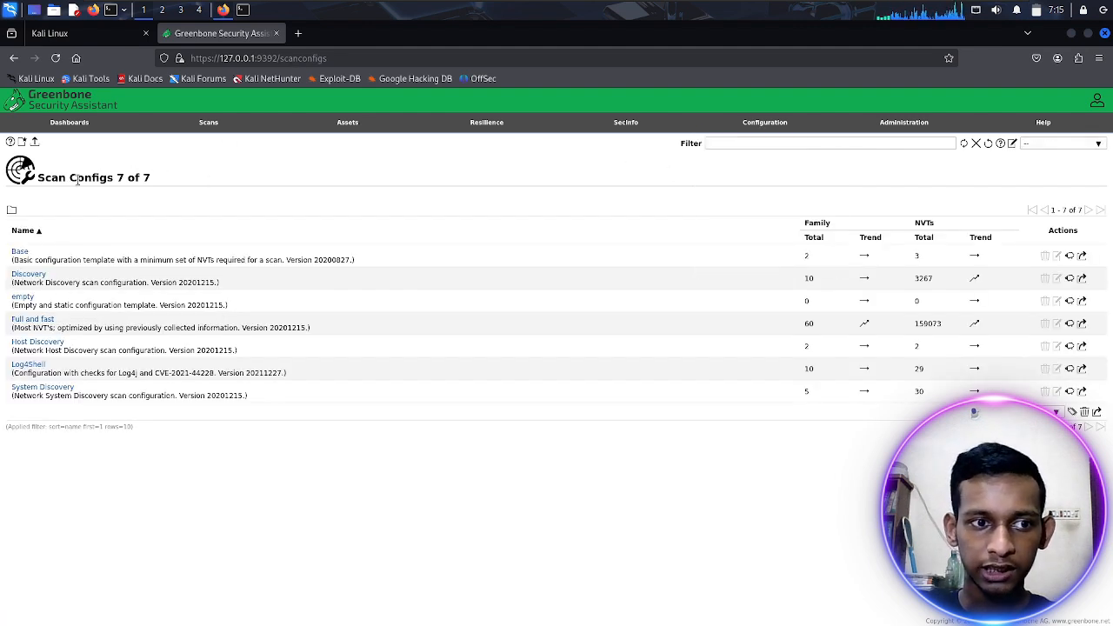
drag(39, 177, 154, 173)
click(149, 216)
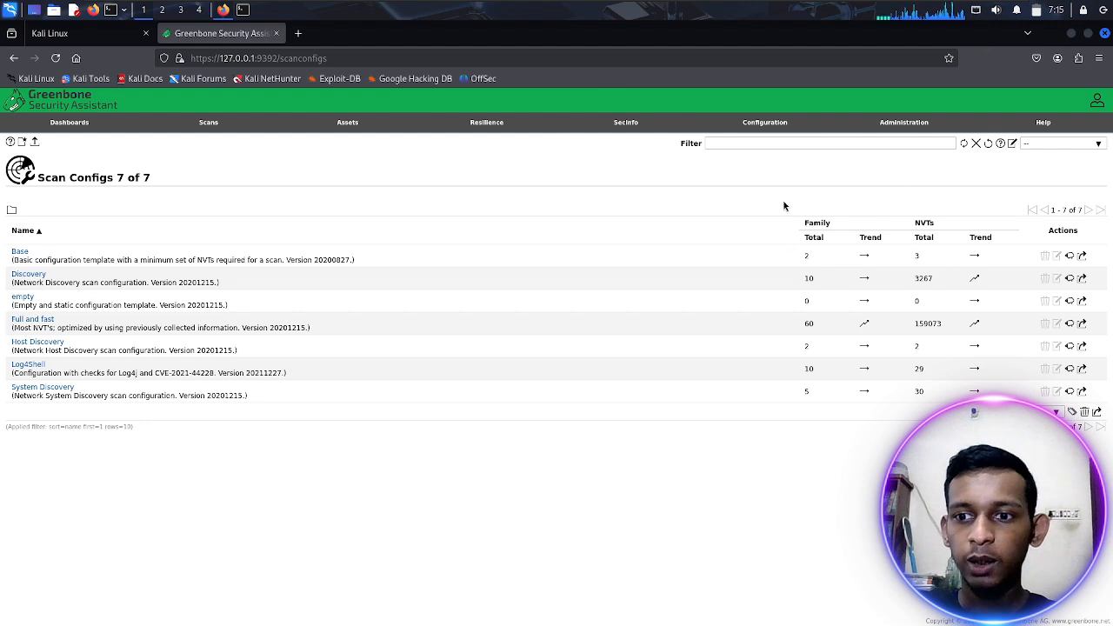
Look through the Targets, Credentials and Scan Configs pages, ending on the Feed Status page
click(753, 124)
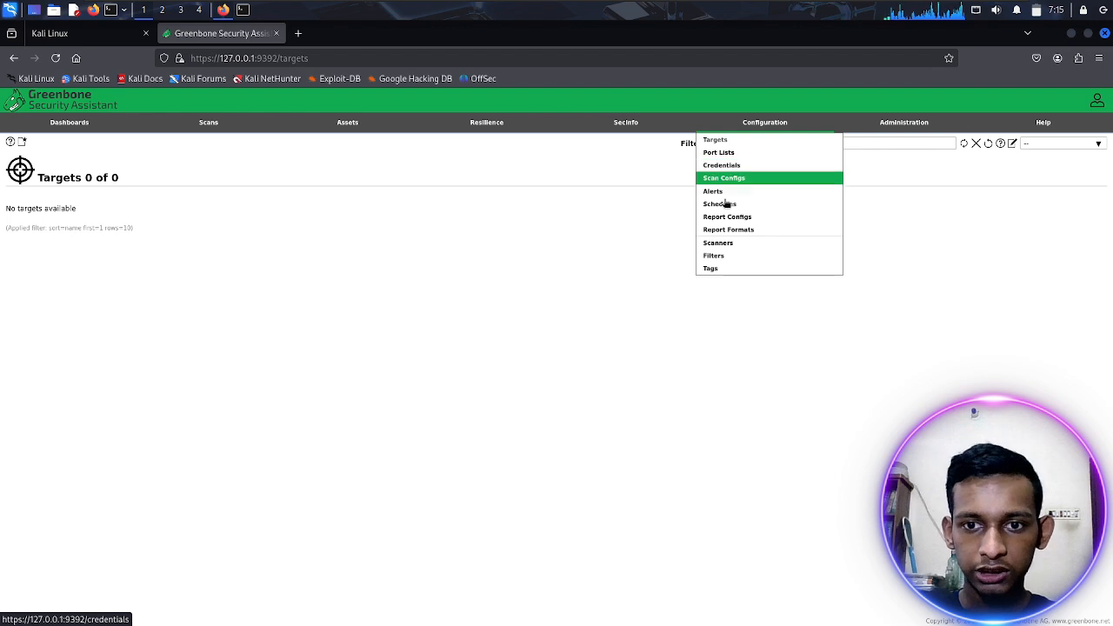
click(727, 165)
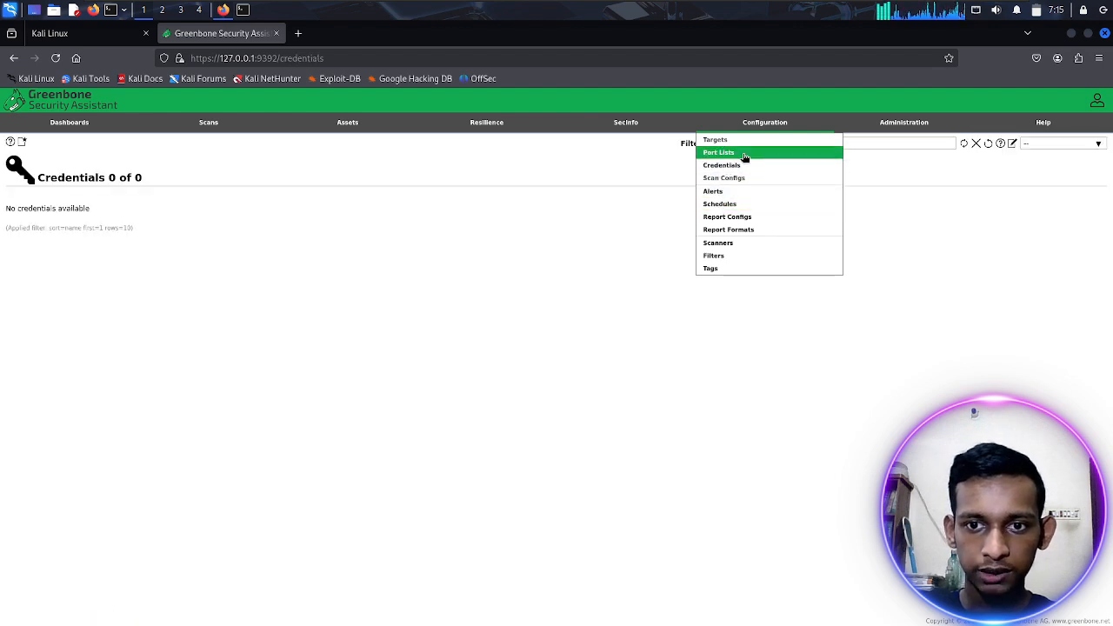
mouse_move(780, 124)
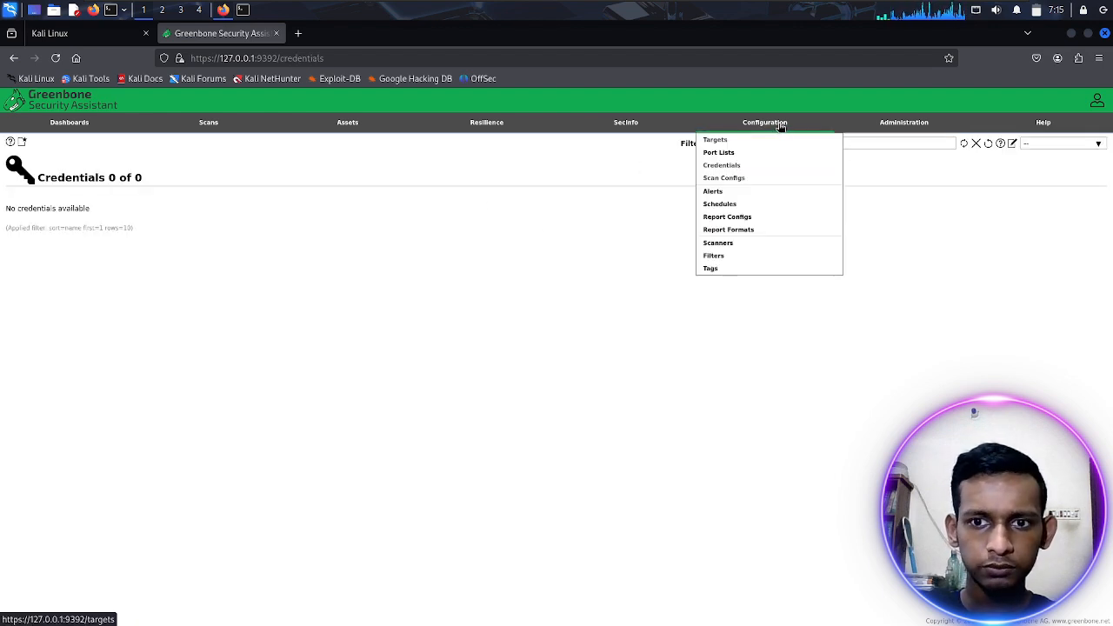
click(742, 178)
mouse_move(900, 126)
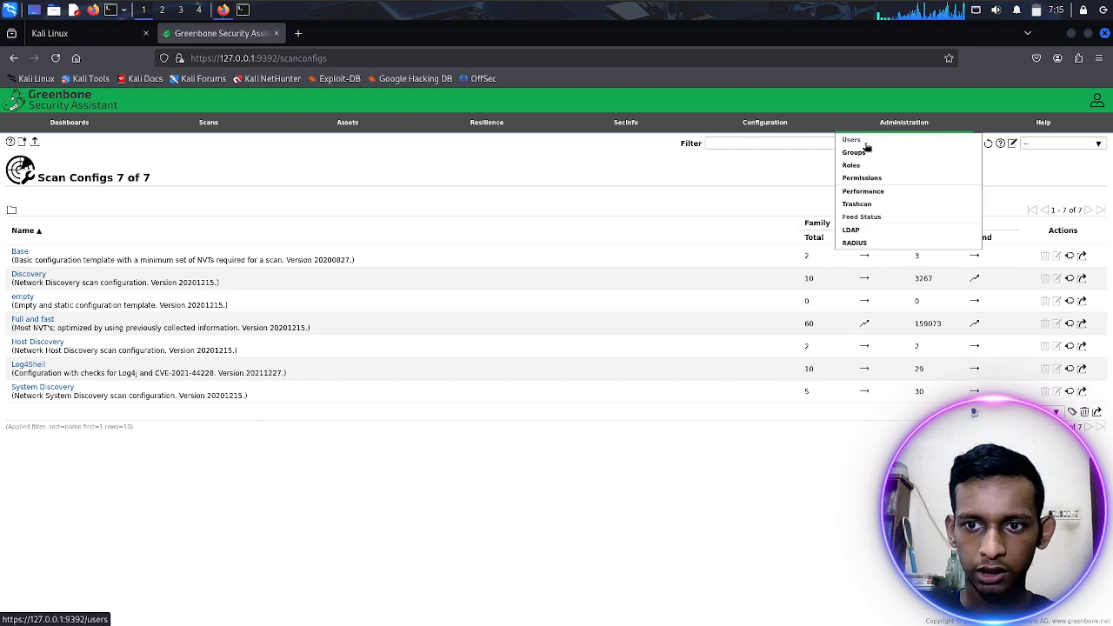
click(860, 218)
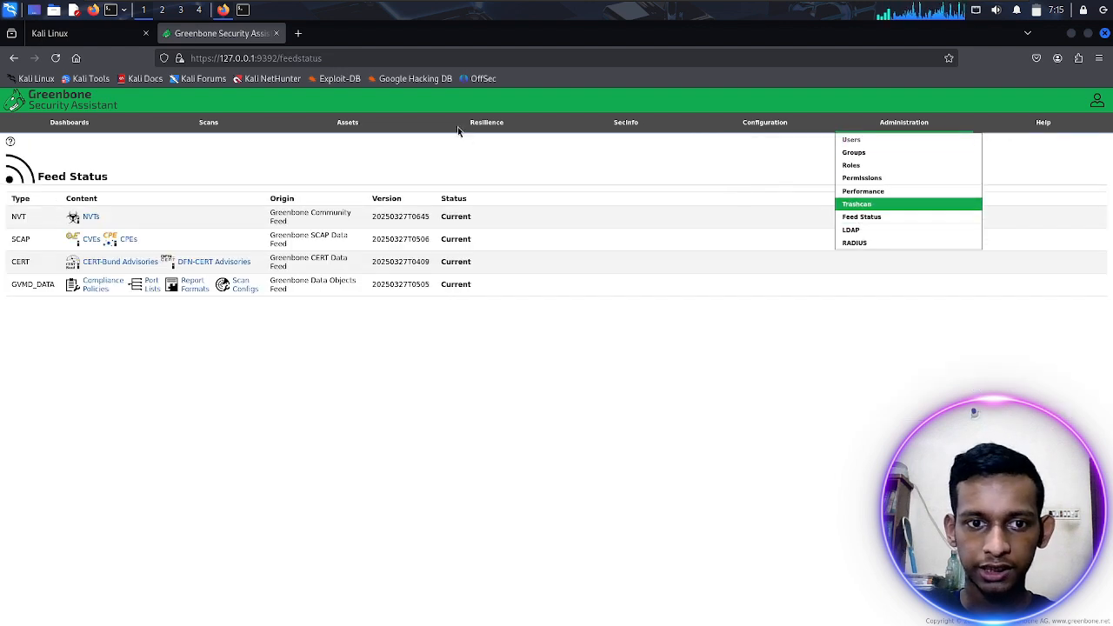
click(242, 10)
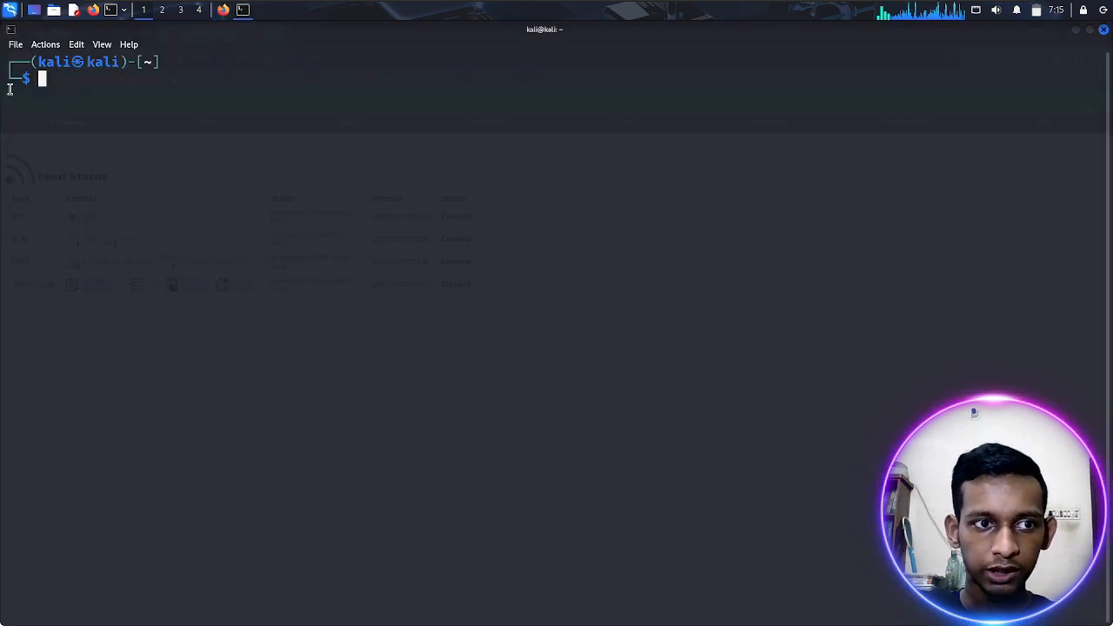
click(11, 10)
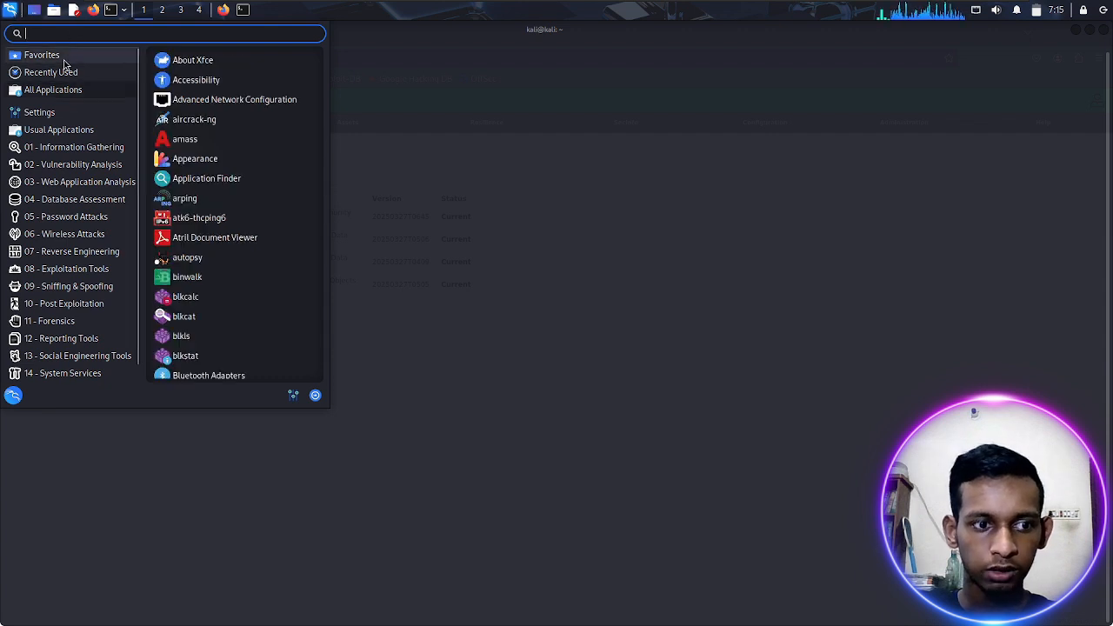
text(gvm)
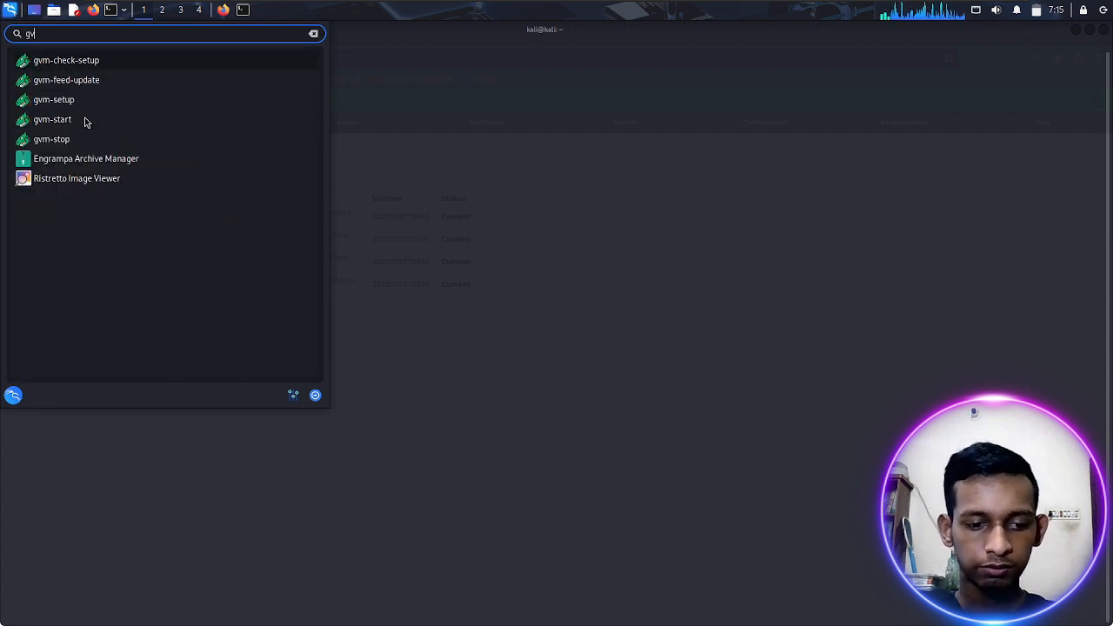
click(63, 83)
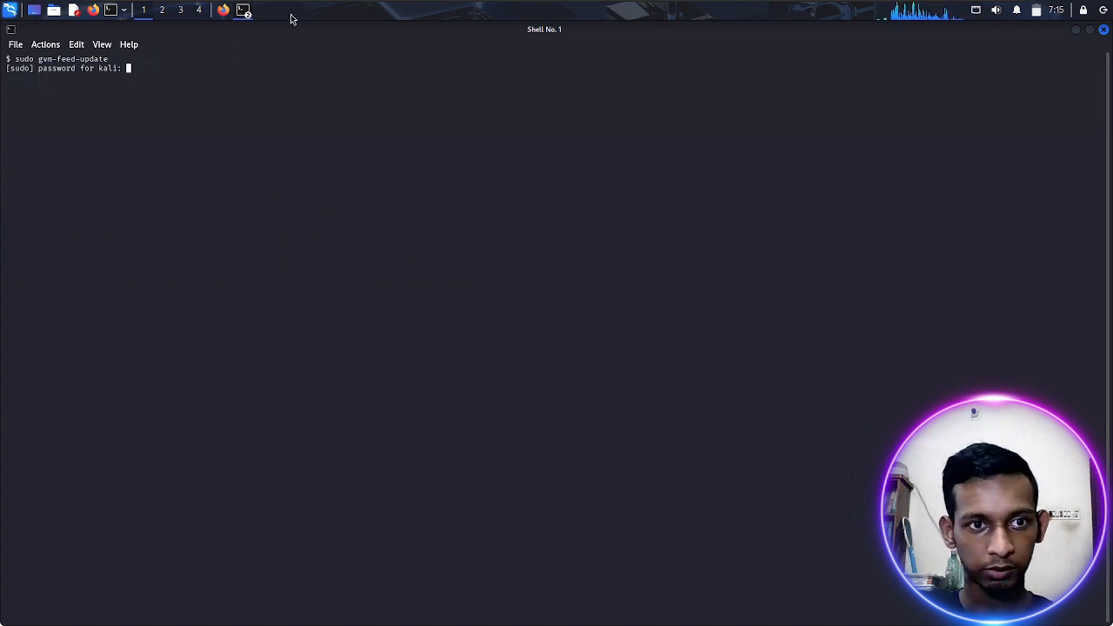
click(246, 14)
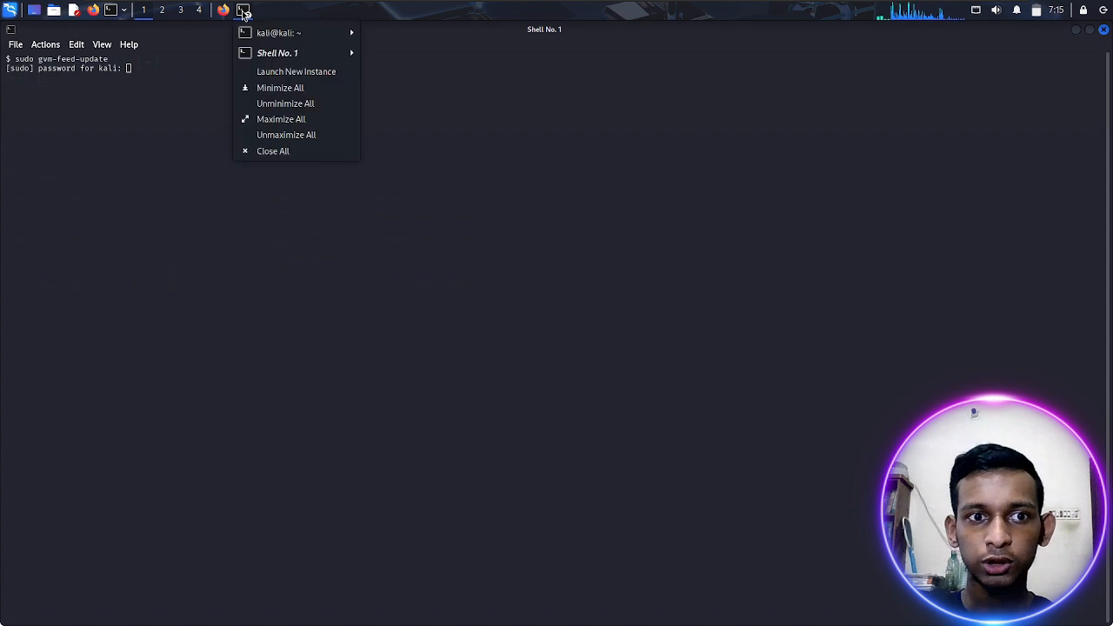
click(286, 152)
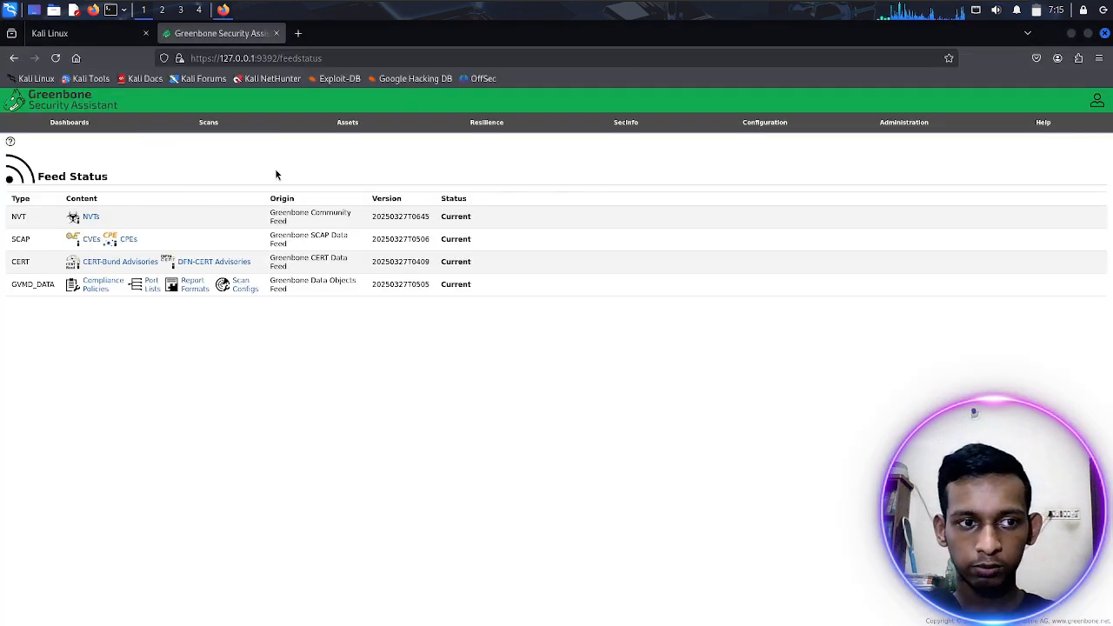
Return to the Dashboards overview in the Greenbone Security Assistant
mouse_move(454, 141)
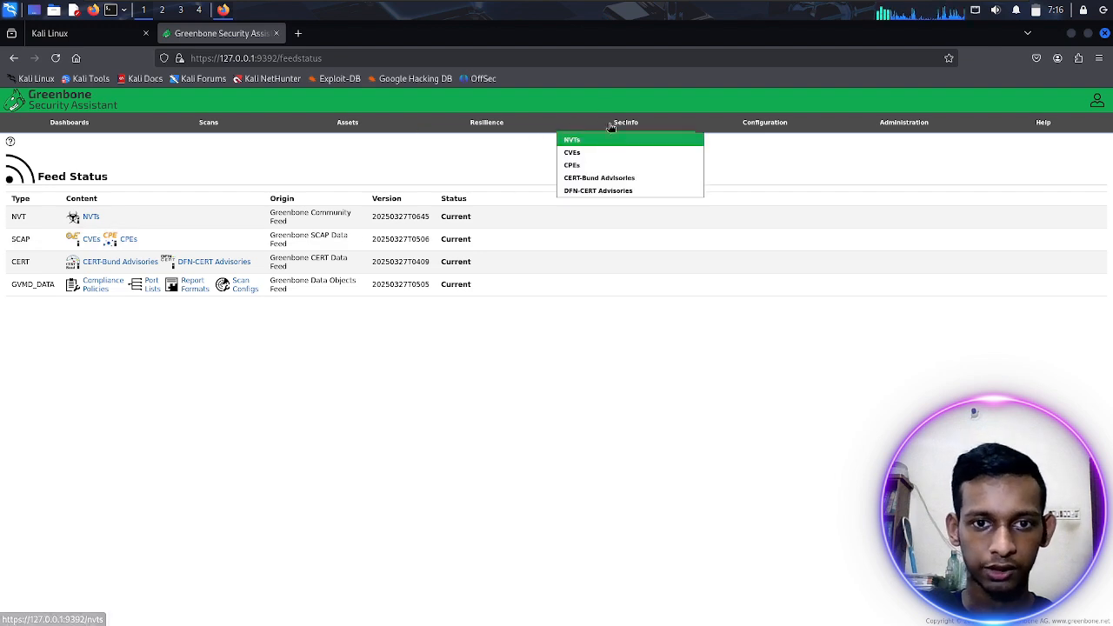
click(85, 128)
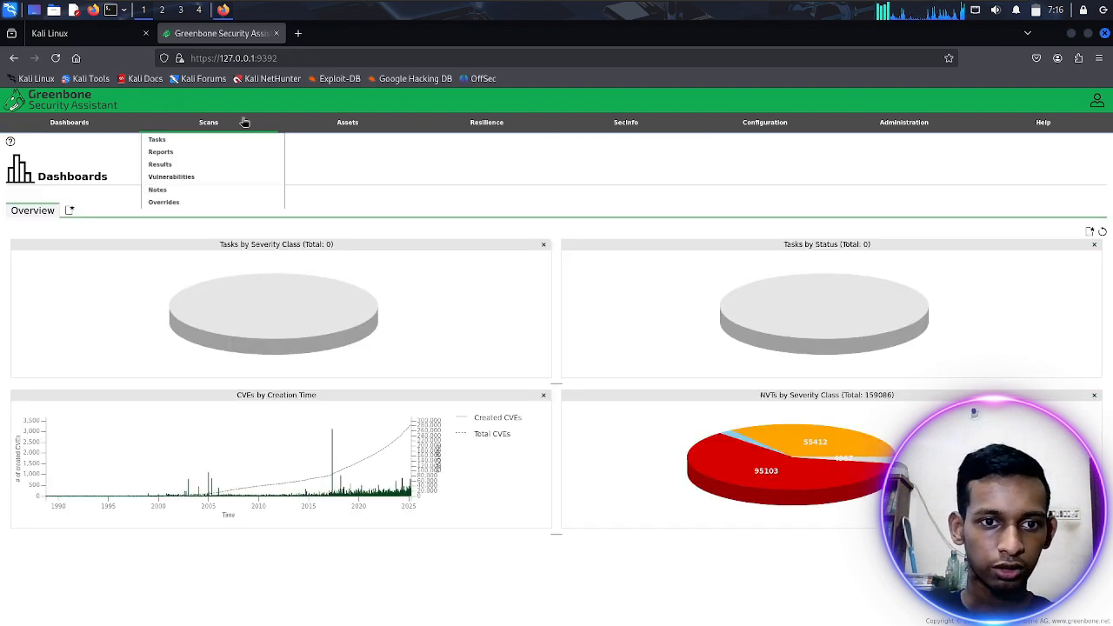
Start a new target under Configuration > Targets and name it Metasploble2
click(268, 124)
mouse_move(753, 126)
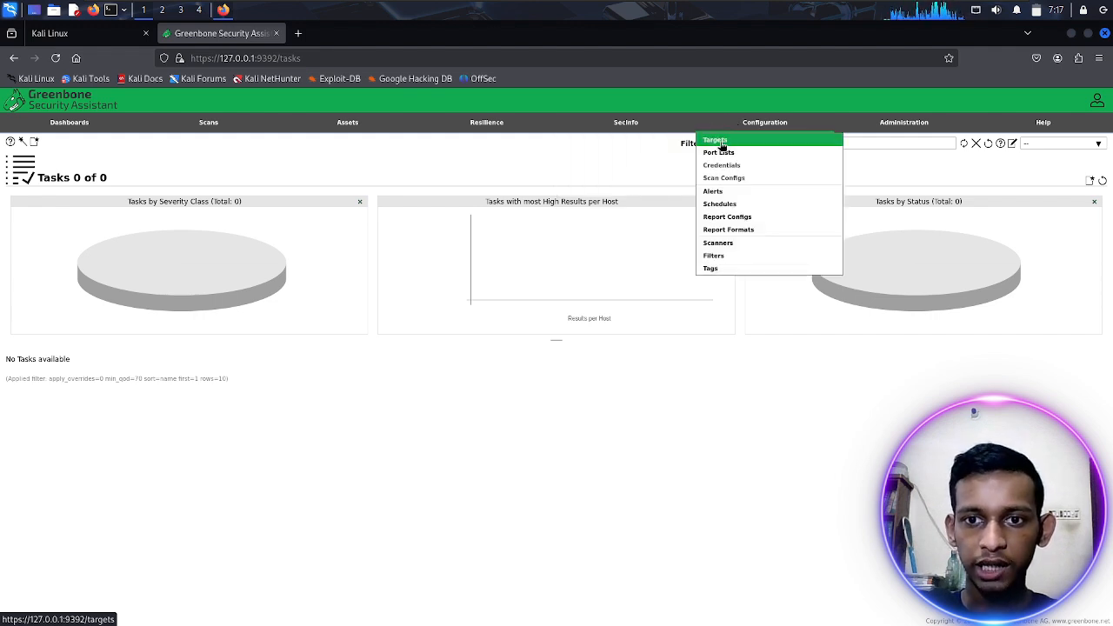
click(721, 146)
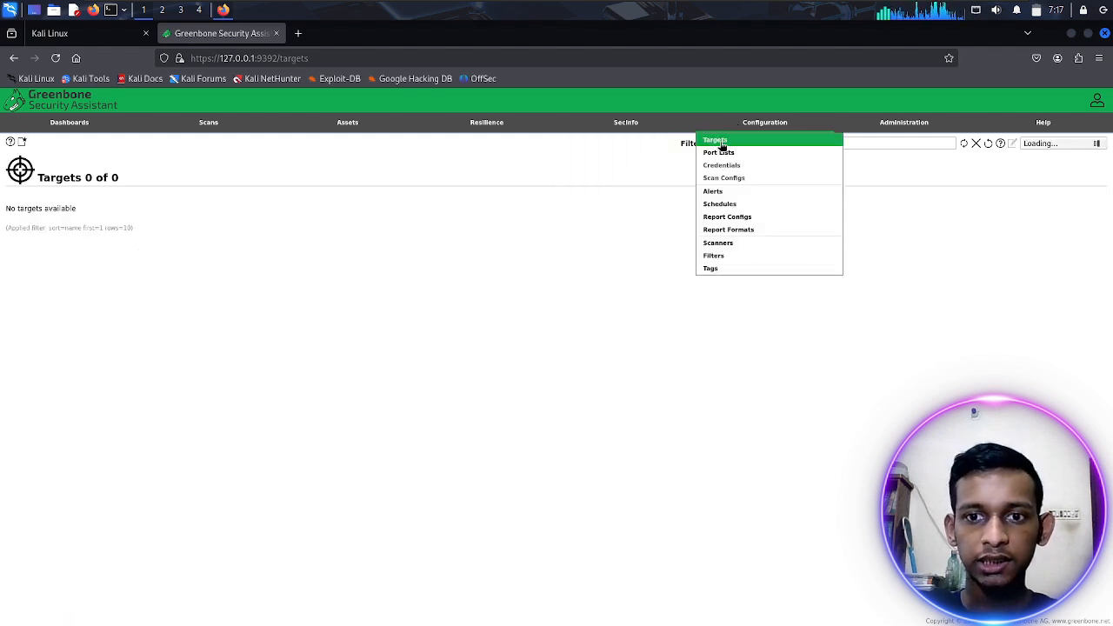
click(22, 142)
drag(462, 235, 384, 235)
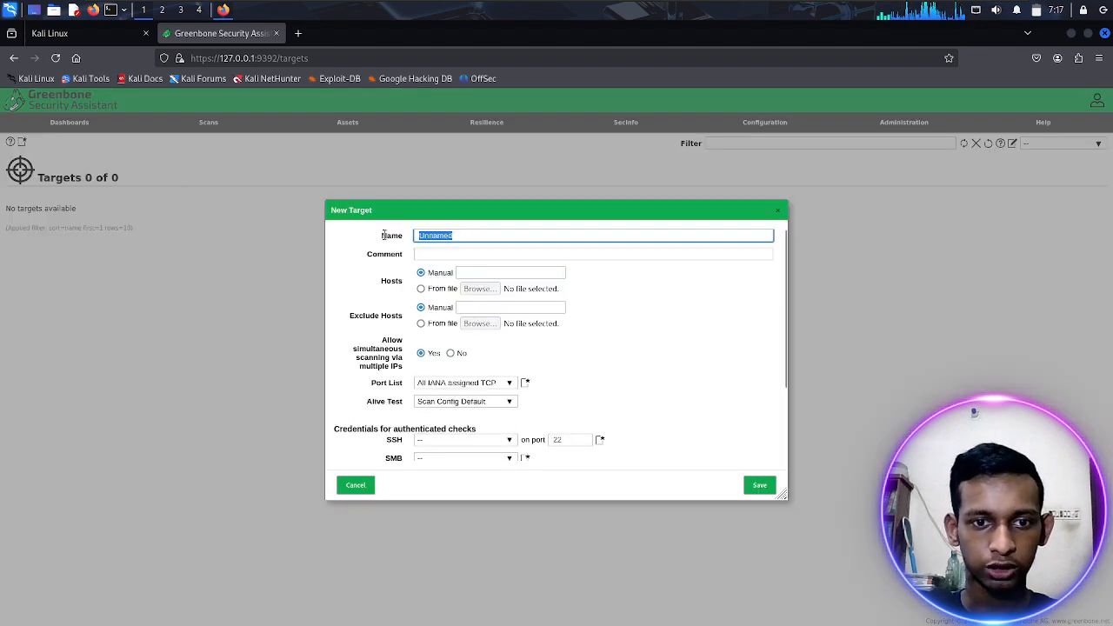
text(Met)
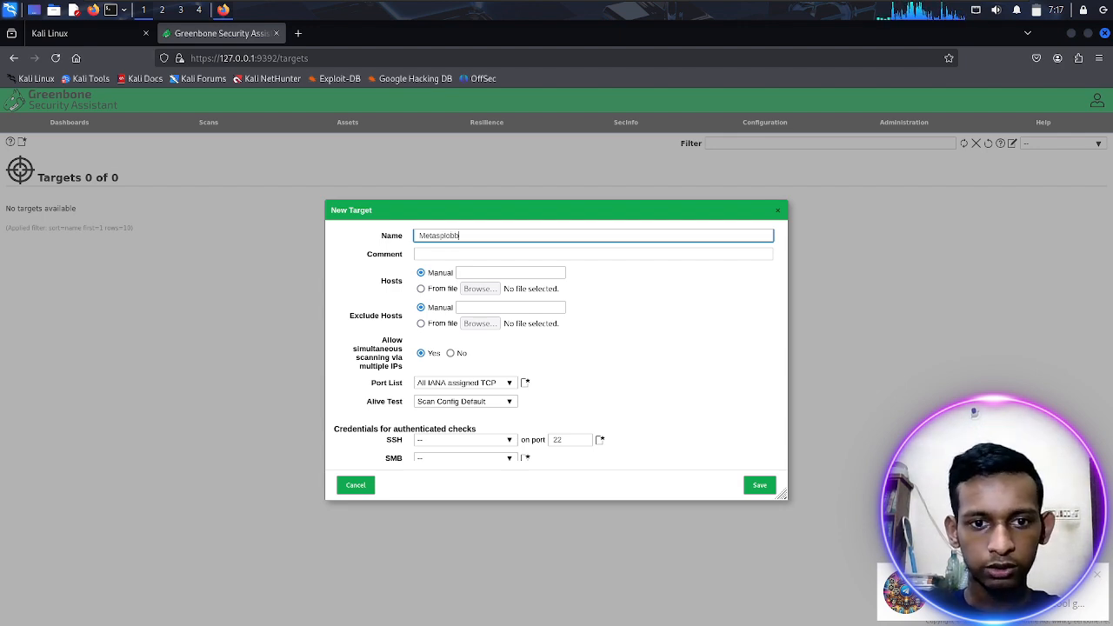
text(asplob)
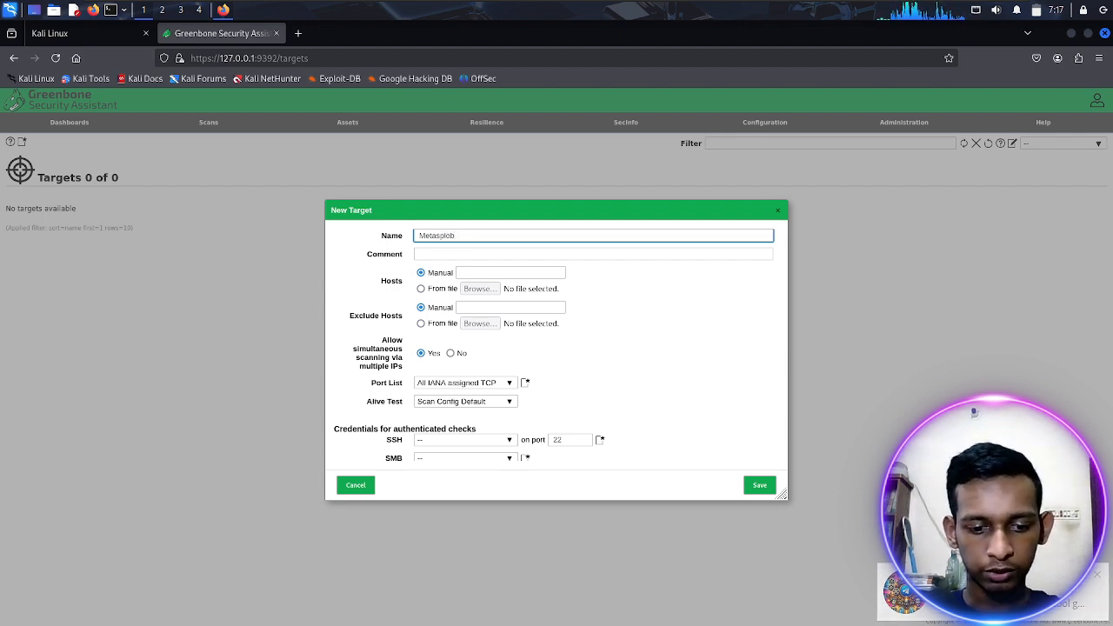
text(le2)
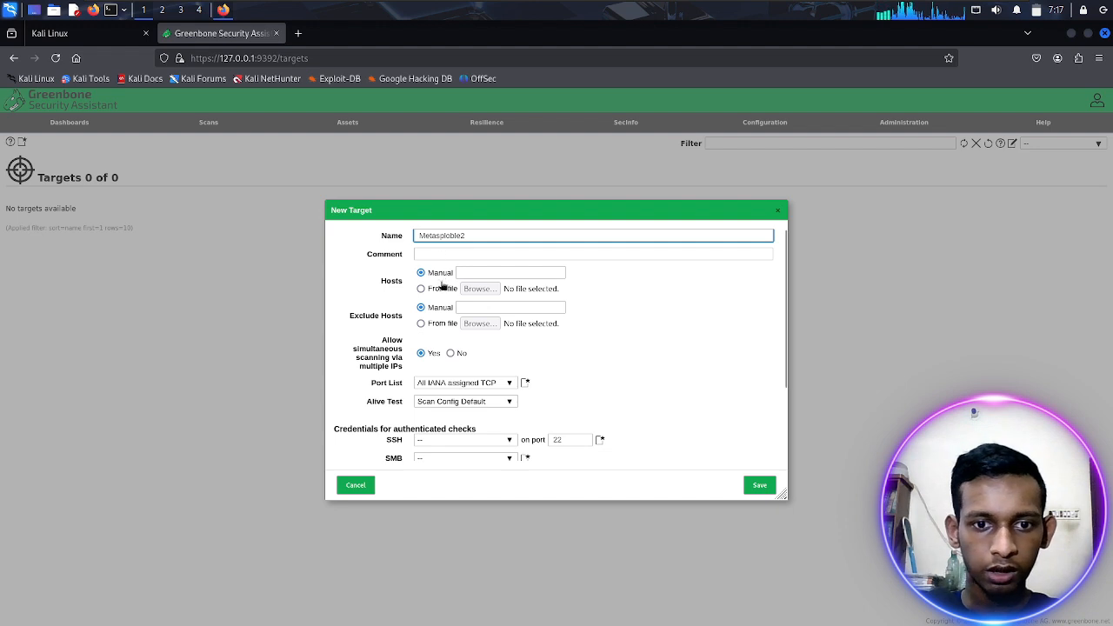
Switch from the Kali Linux virtual machine to the Metasploitable2 virtual machine in VMware Workstation
click(462, 273)
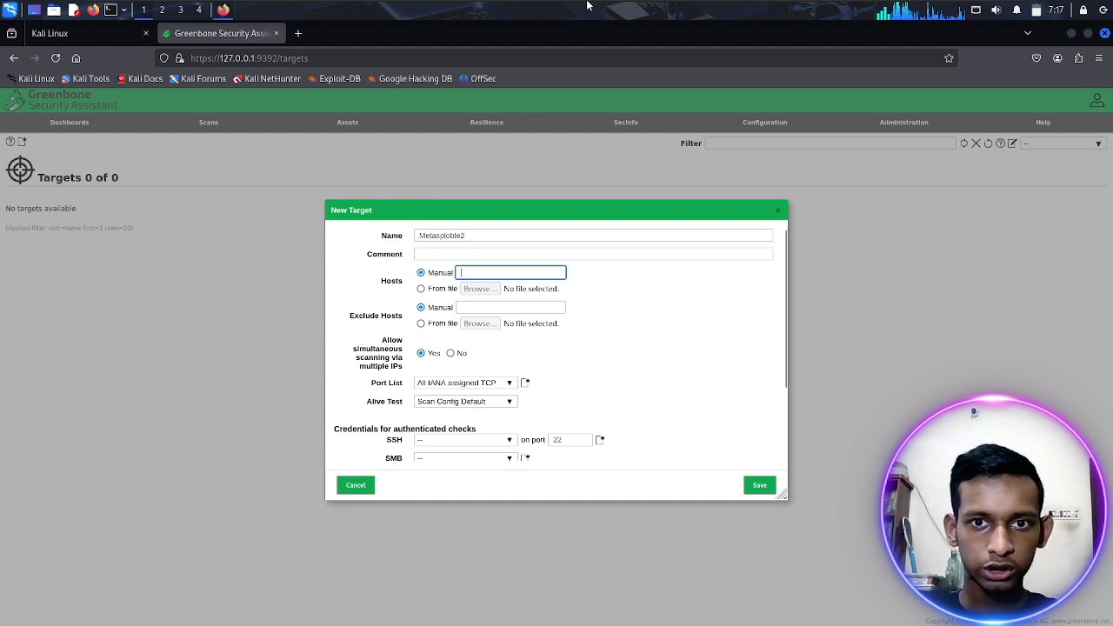
mouse_move(587, 4)
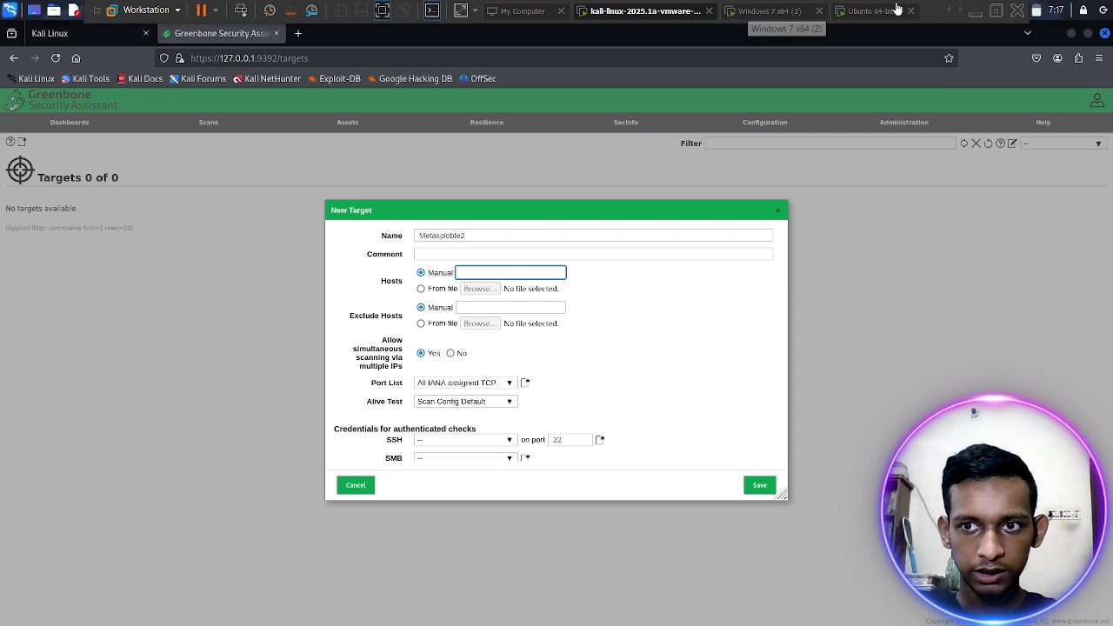
click(431, 10)
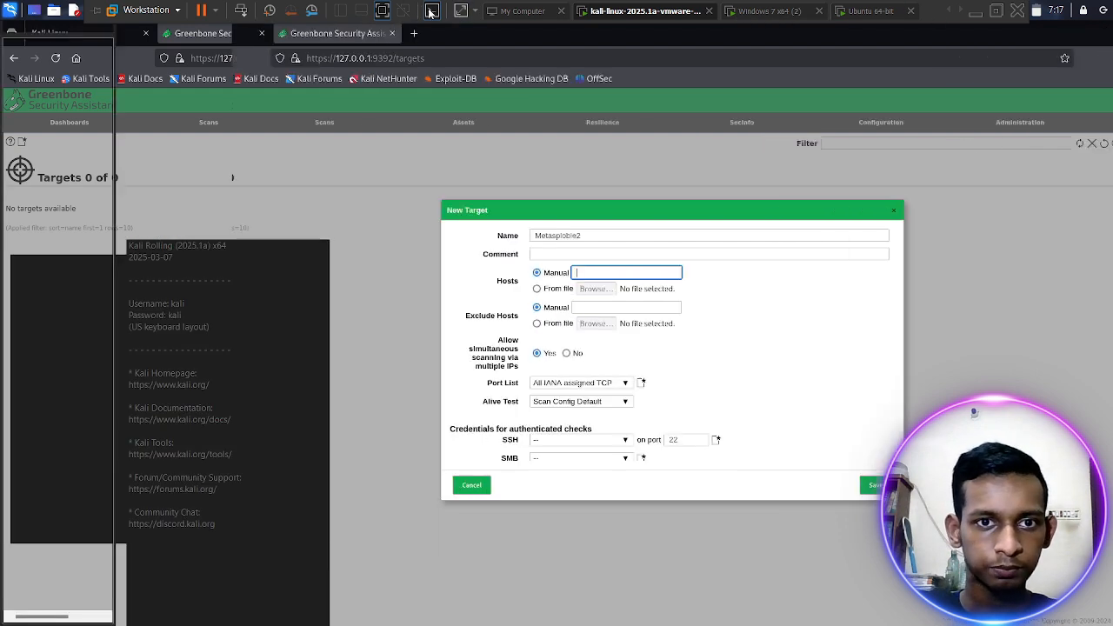
click(69, 61)
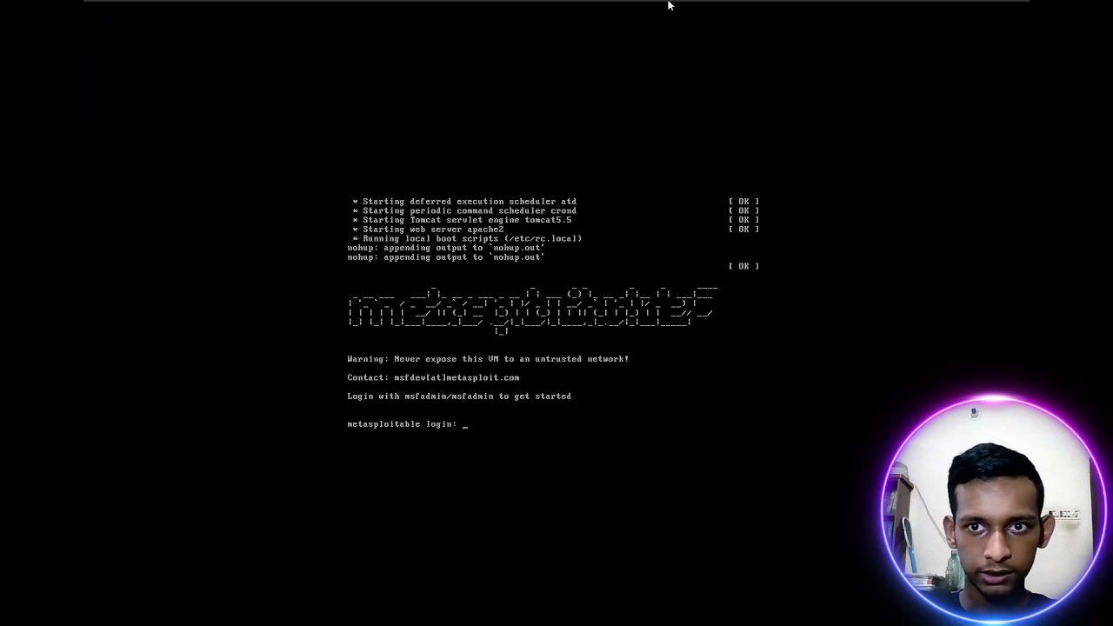
mouse_move(762, 5)
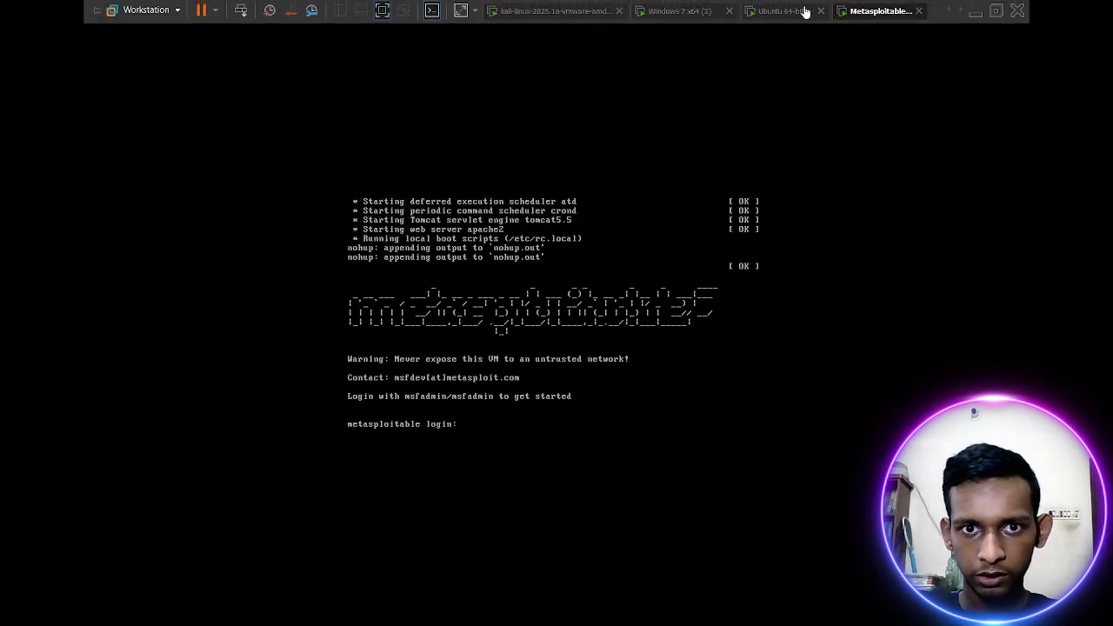
Log in to the Metasploitable console with the default account's login name and password
click(530, 438)
text(ms)
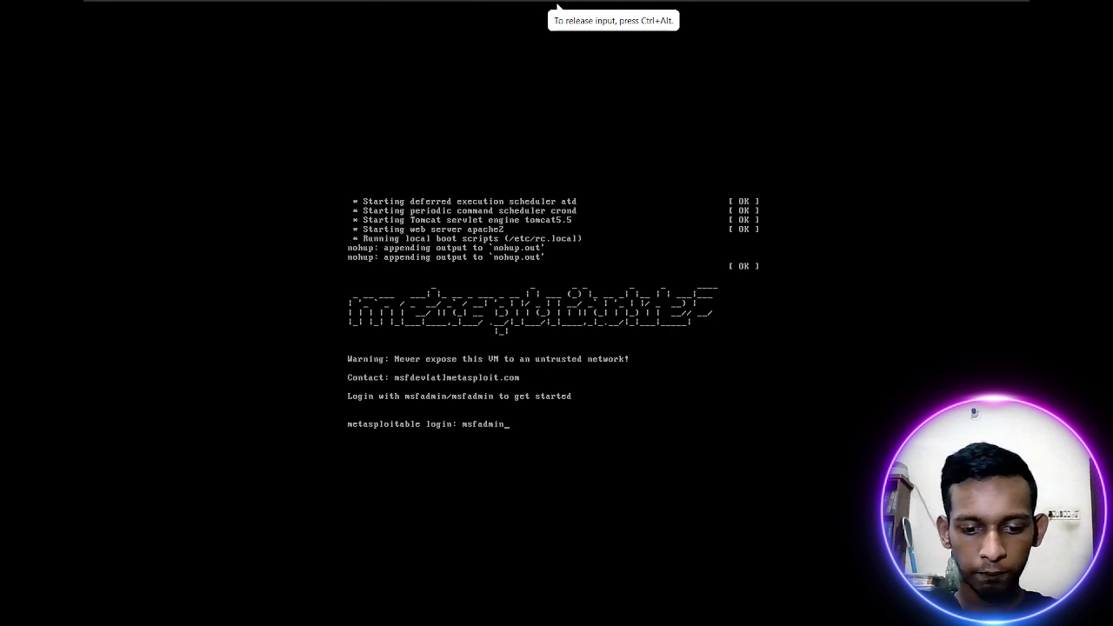
text(fadmin)
key(Return)
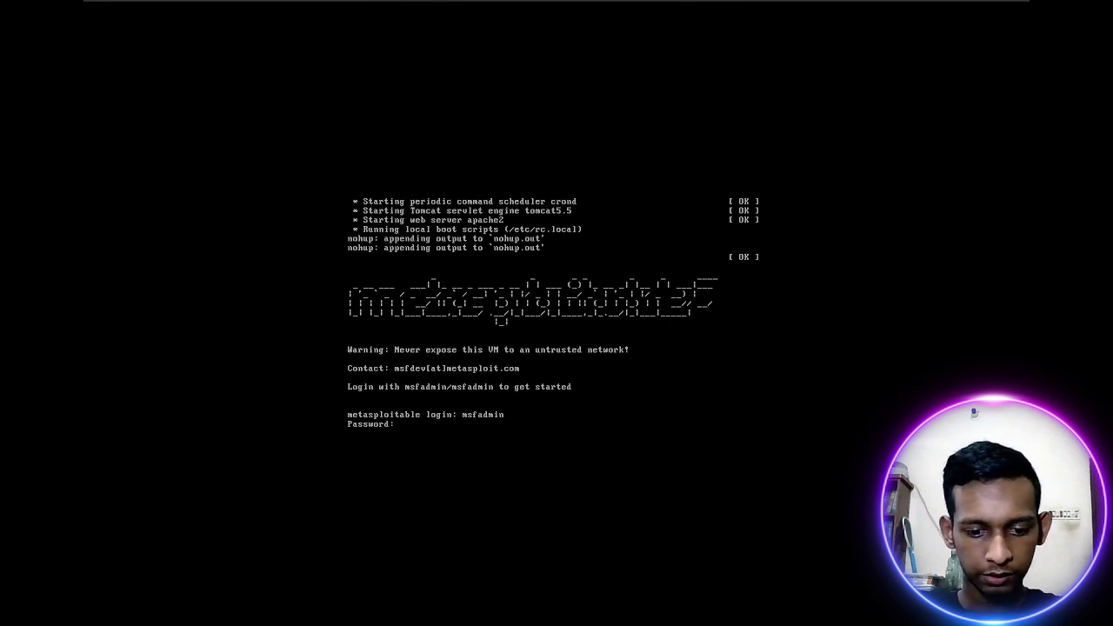
key(Return)
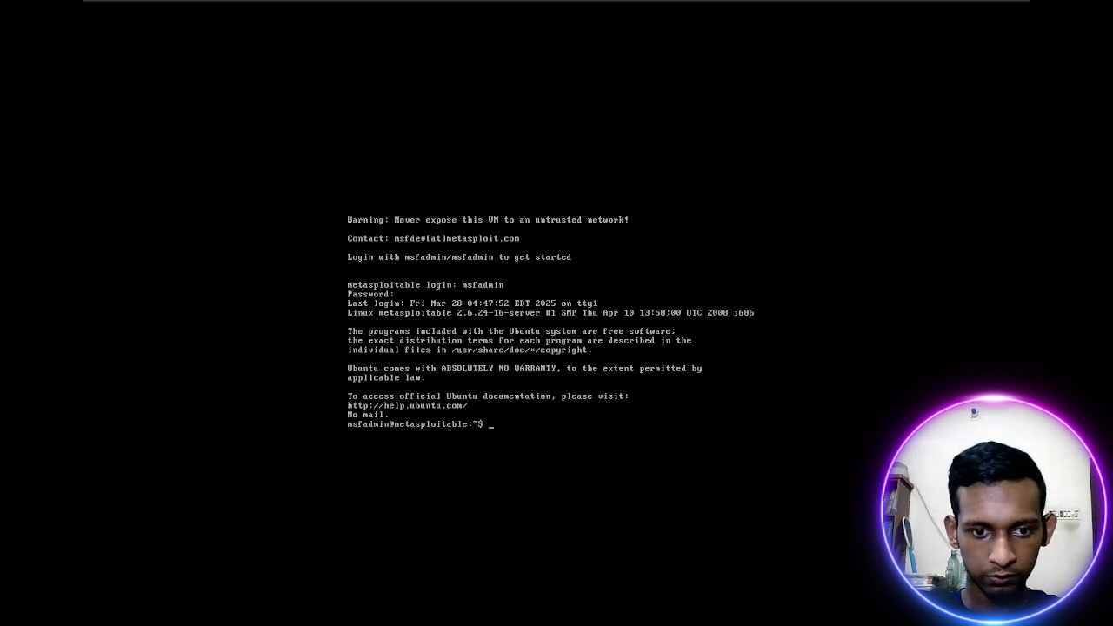
Return to the Kali Linux virtual machine and set the new target's manual host to 192.168.234.128
key(ctrl+alt)
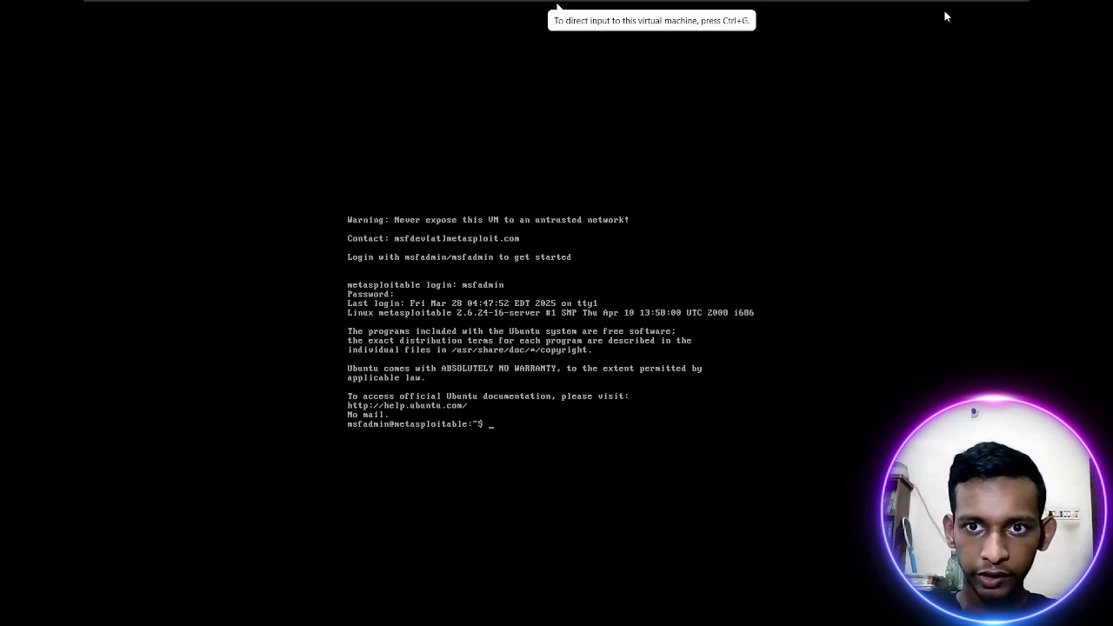
mouse_move(916, 5)
click(568, 12)
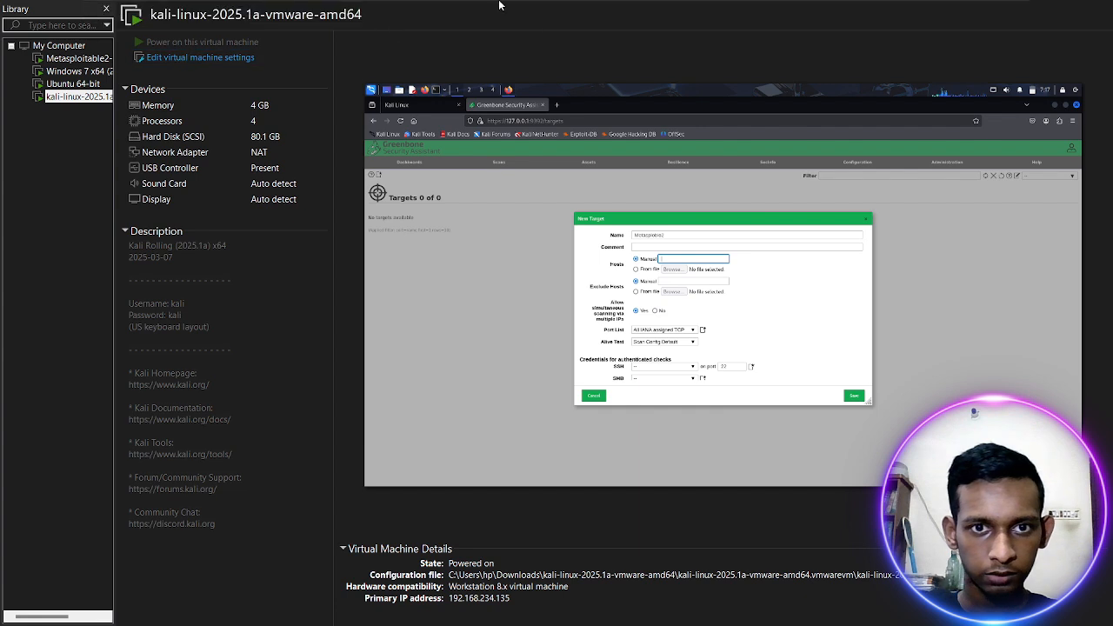
click(604, 280)
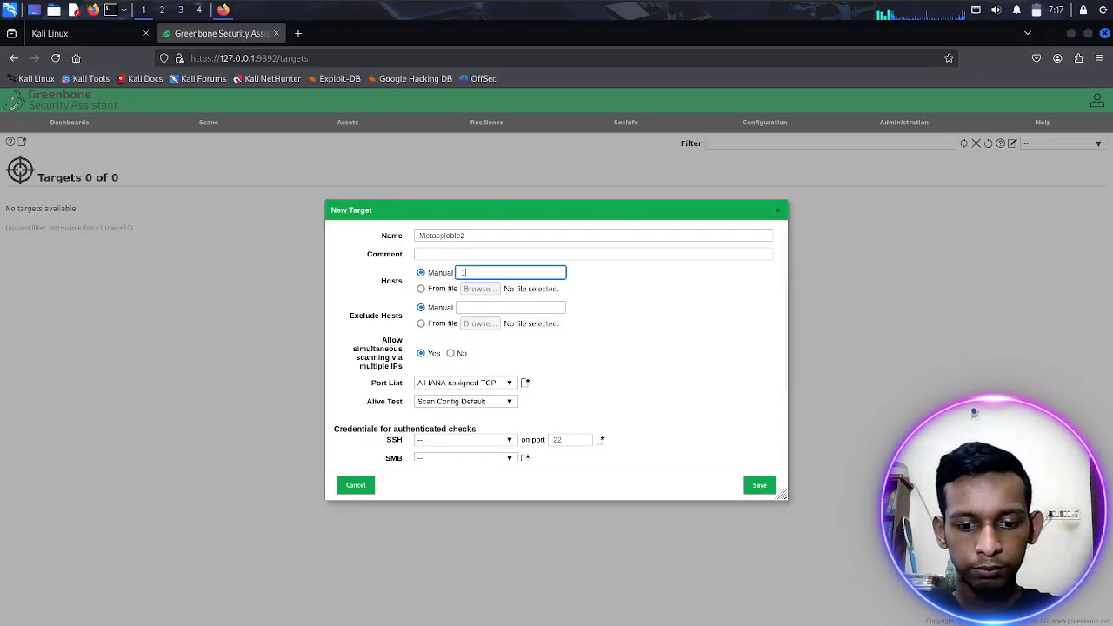
text(.1)
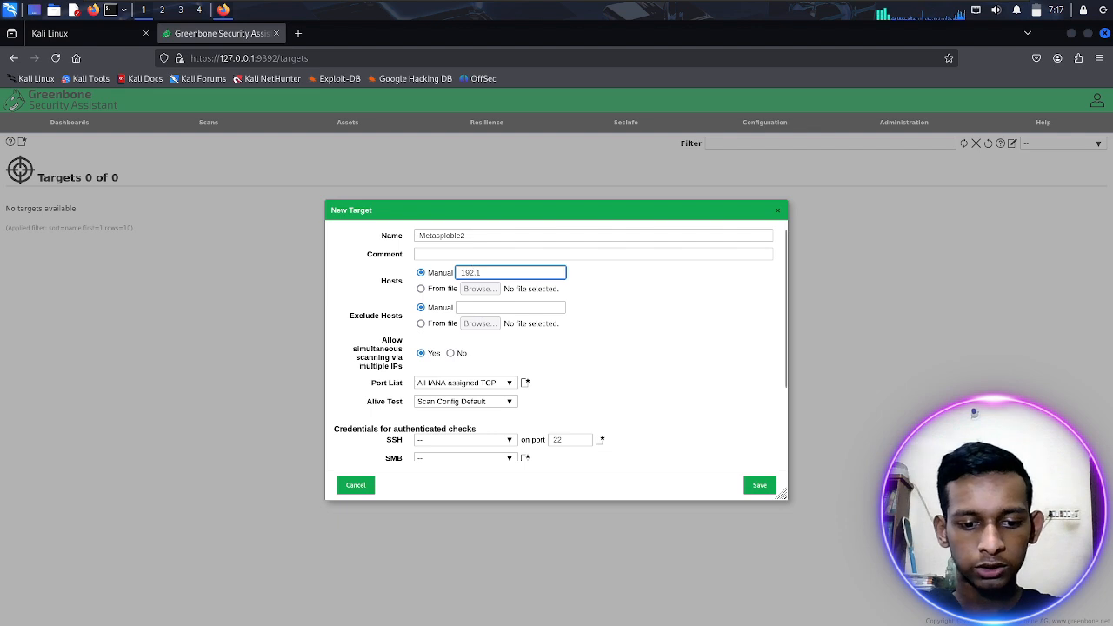
text(68.234)
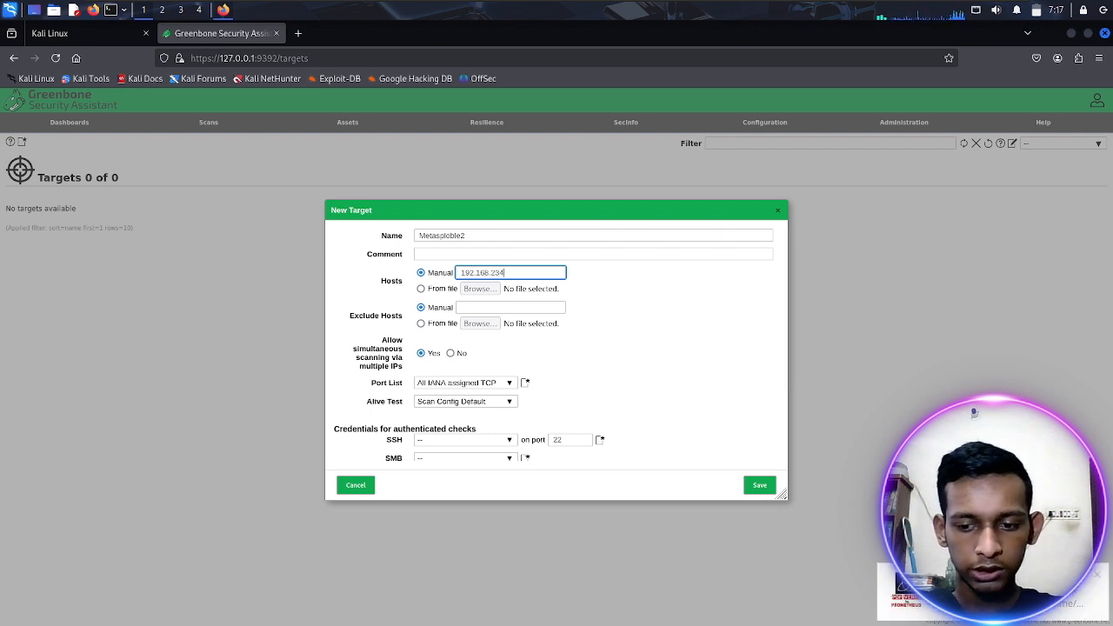
text(.128)
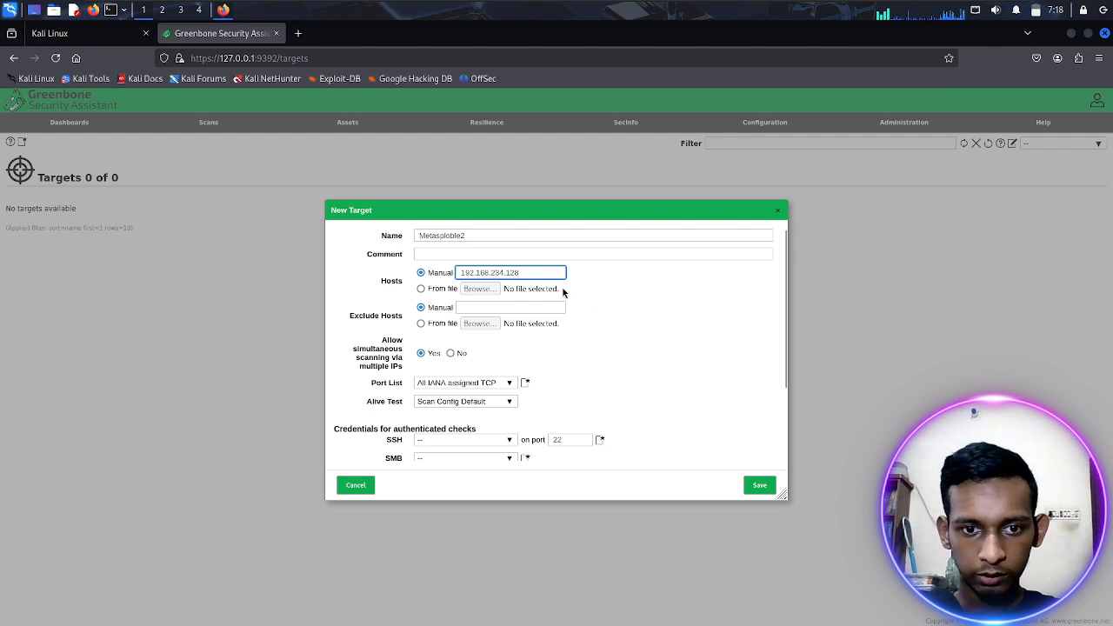
Review the SSH, SMB, ESXi and SNMP entries under Credentials for authenticated checks in the New Target form
scroll(472, 373, down, 2)
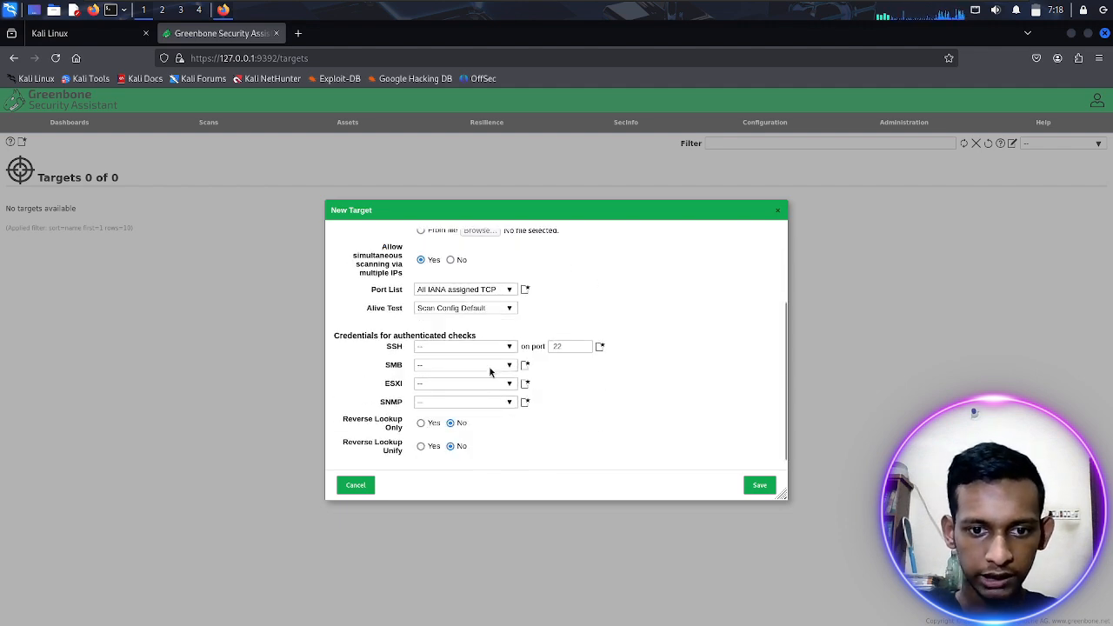
drag(341, 336, 479, 365)
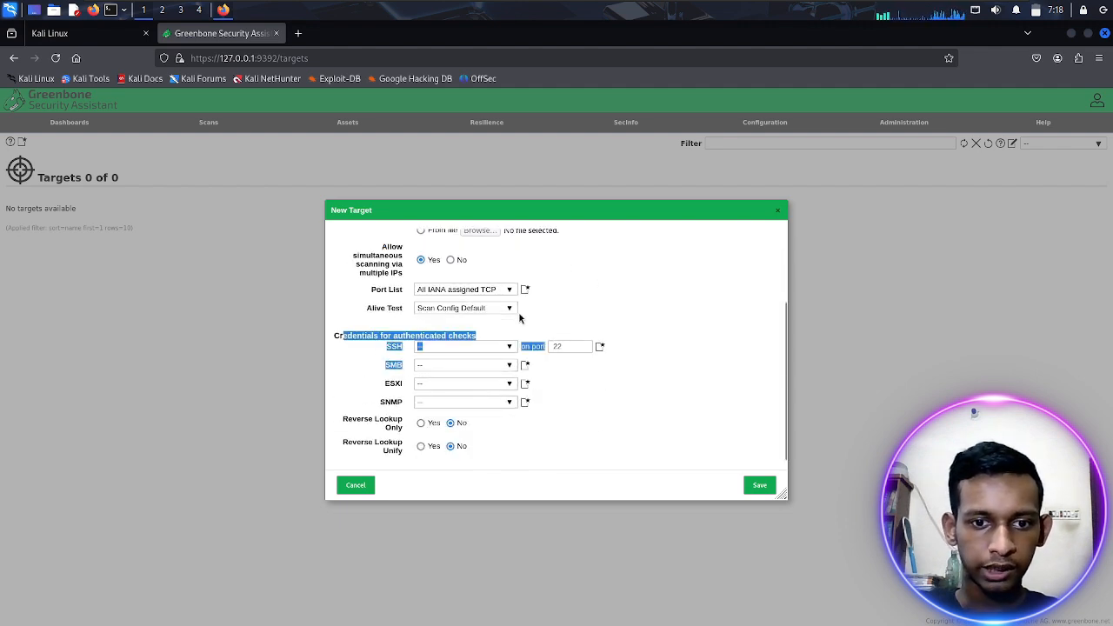
click(559, 331)
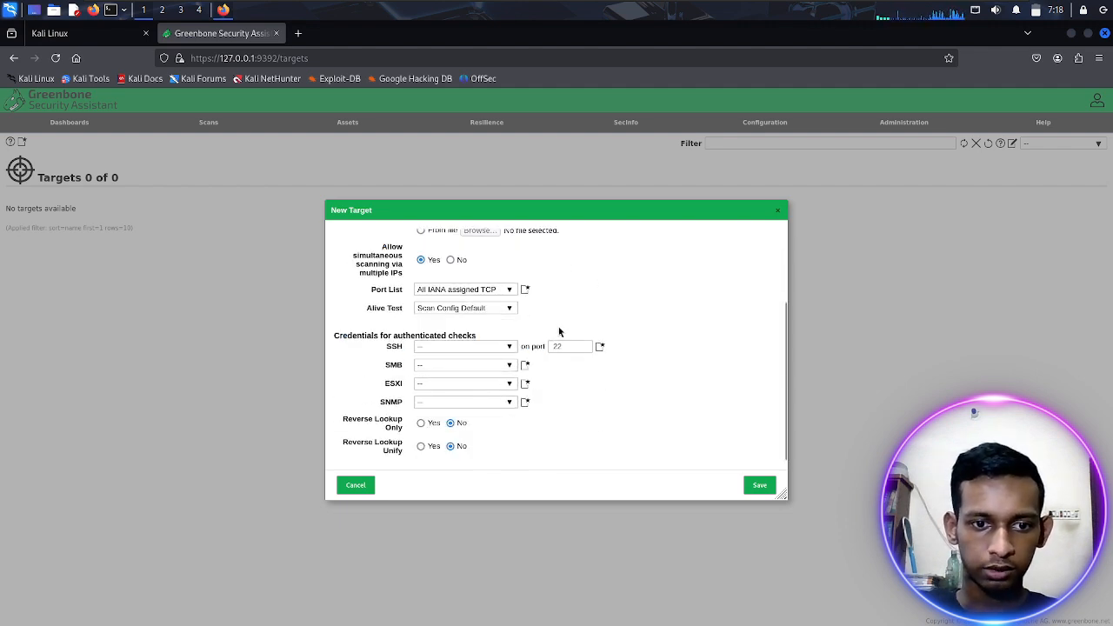
click(509, 347)
click(377, 340)
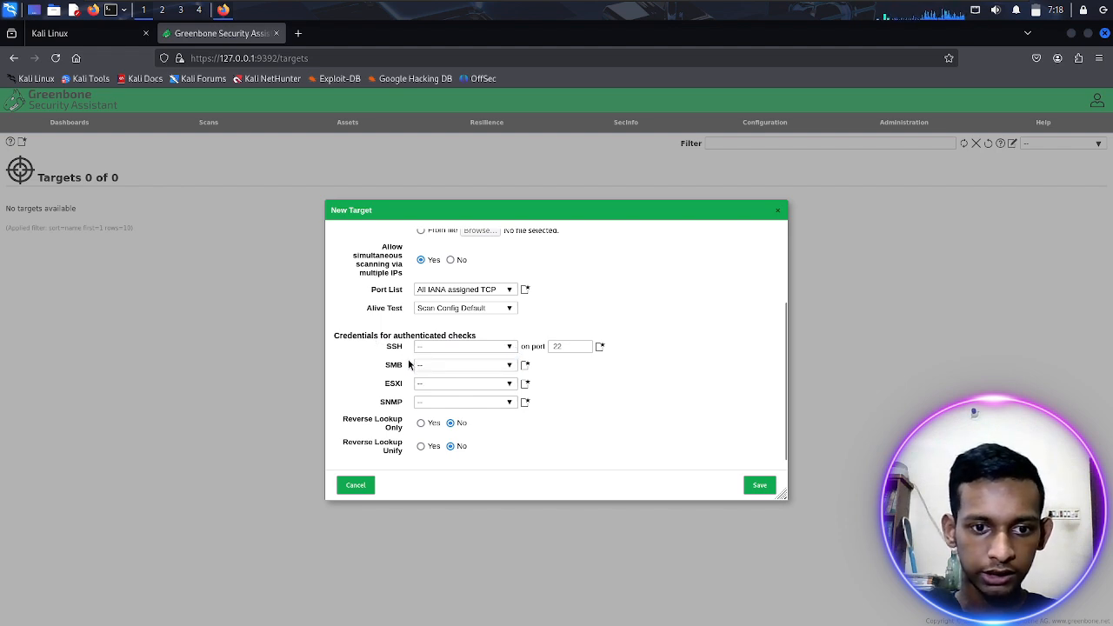
drag(403, 367, 406, 335)
click(366, 359)
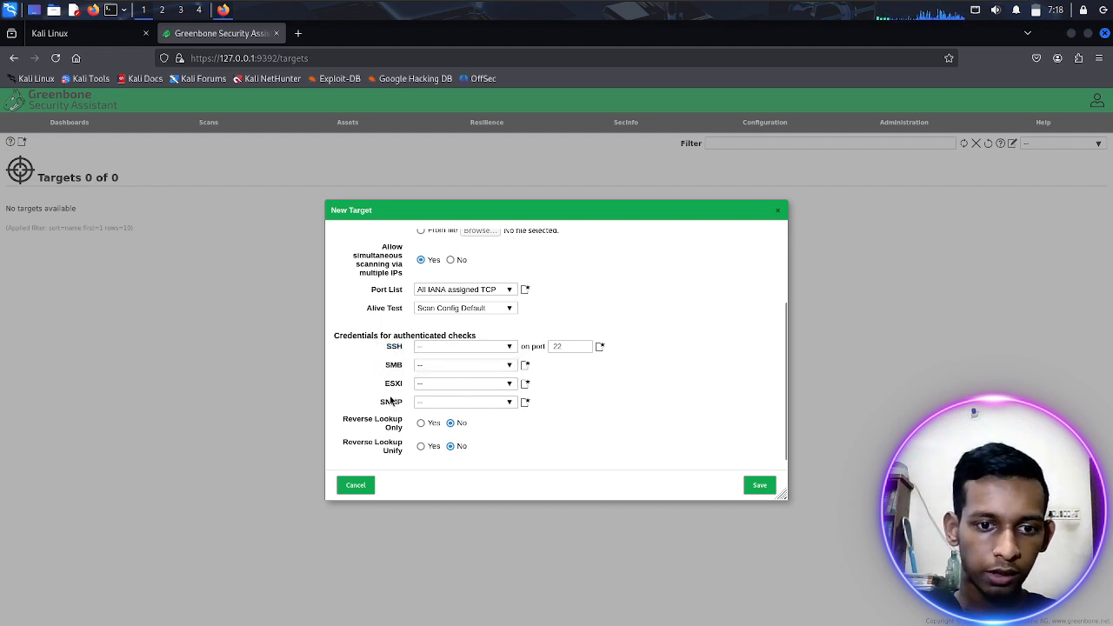
drag(406, 402, 380, 376)
click(369, 350)
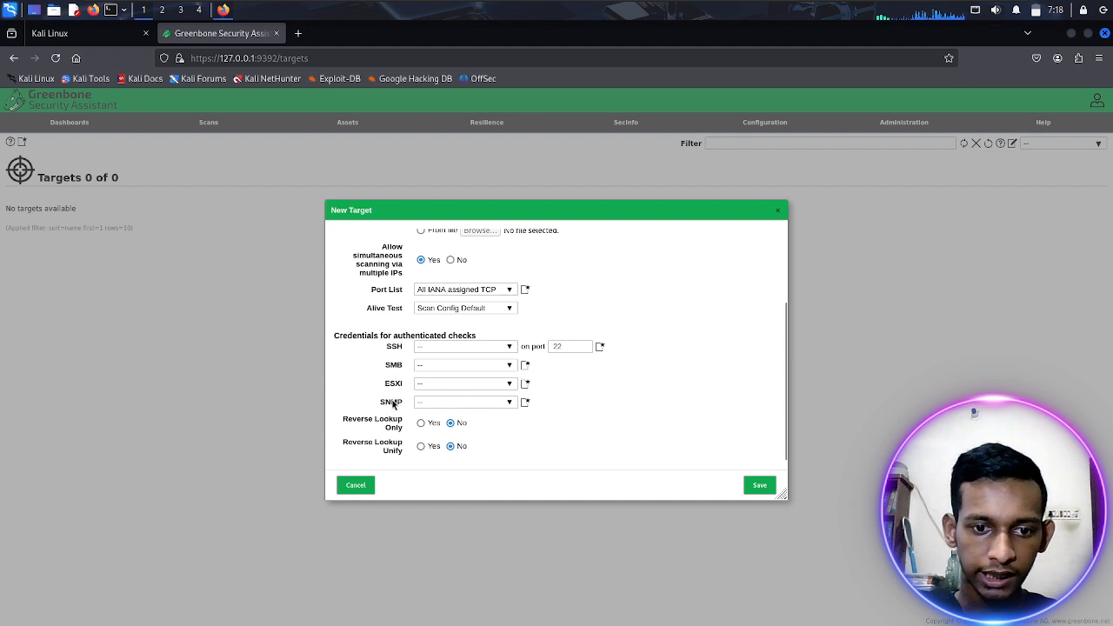
View the form for a new SMB credential, close it without creating one, and save the Metasploble2 target
click(525, 366)
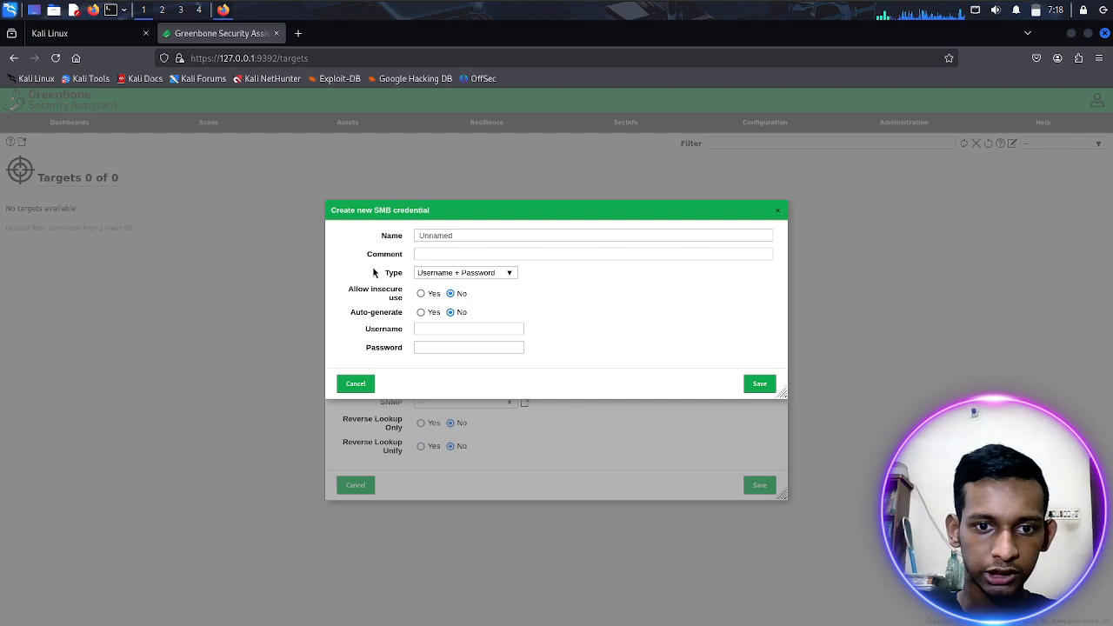
click(778, 209)
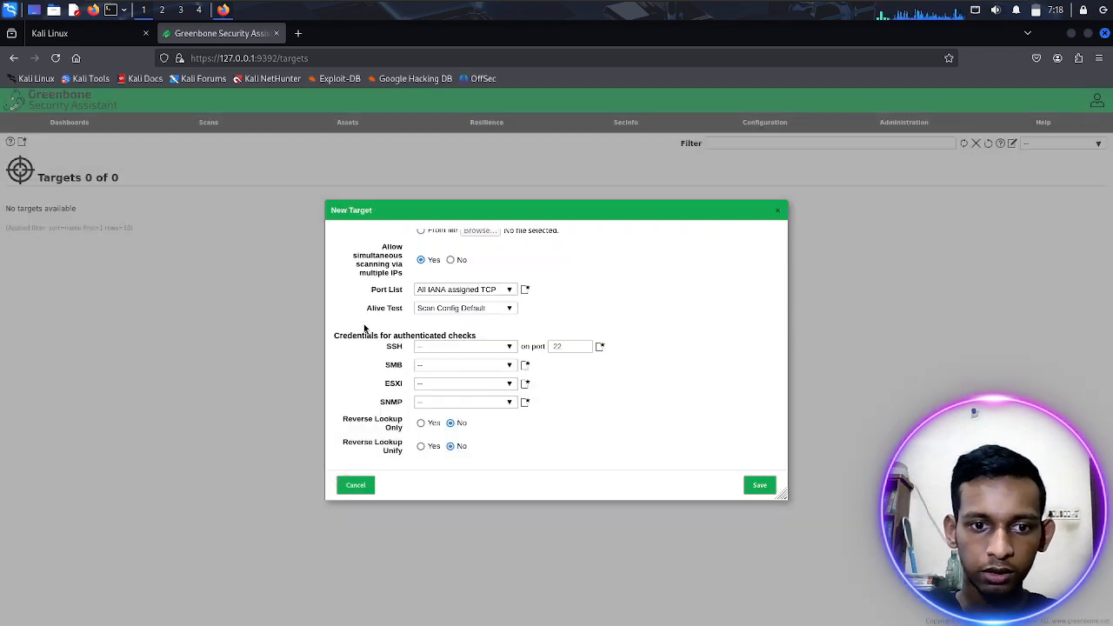
click(762, 486)
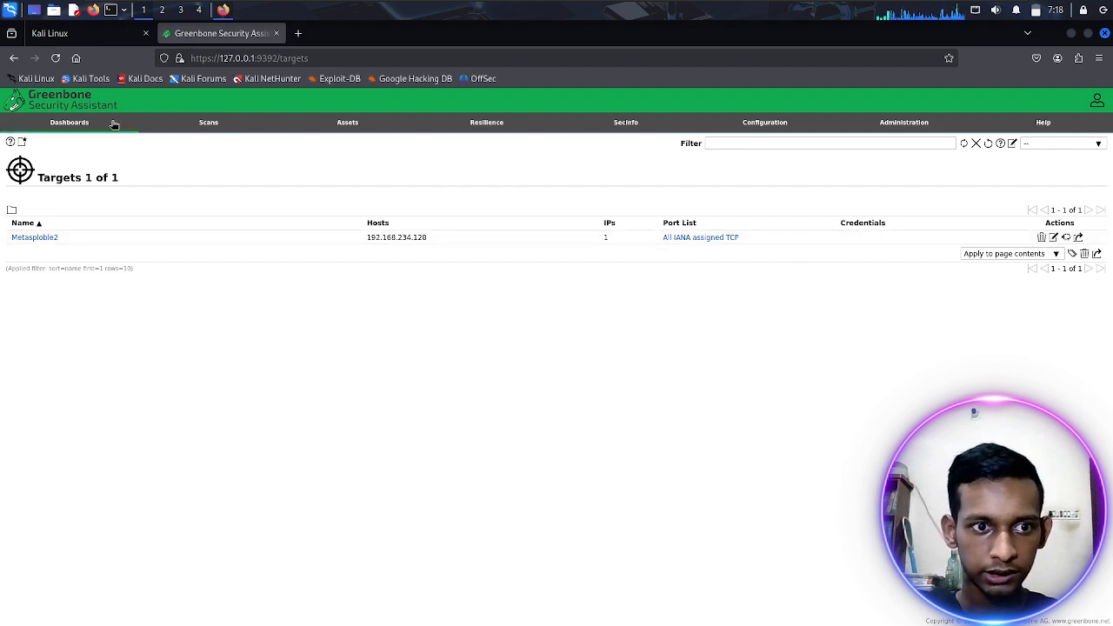
Create a new scan task named Vulnerability Scan and choose Metasploble2 as its scan target
click(157, 140)
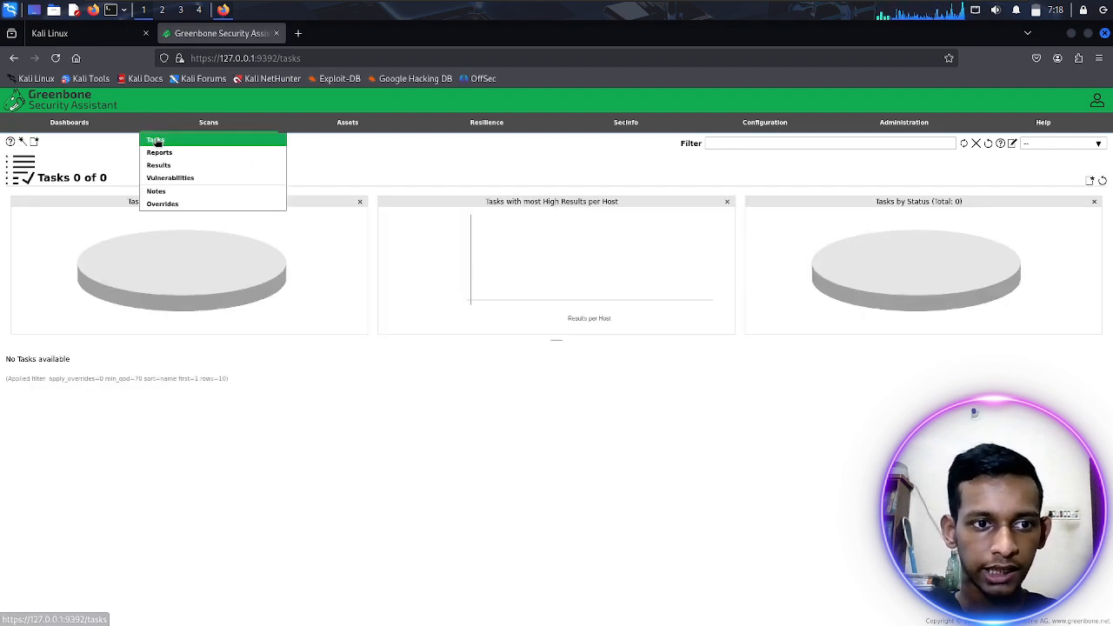
mouse_move(35, 142)
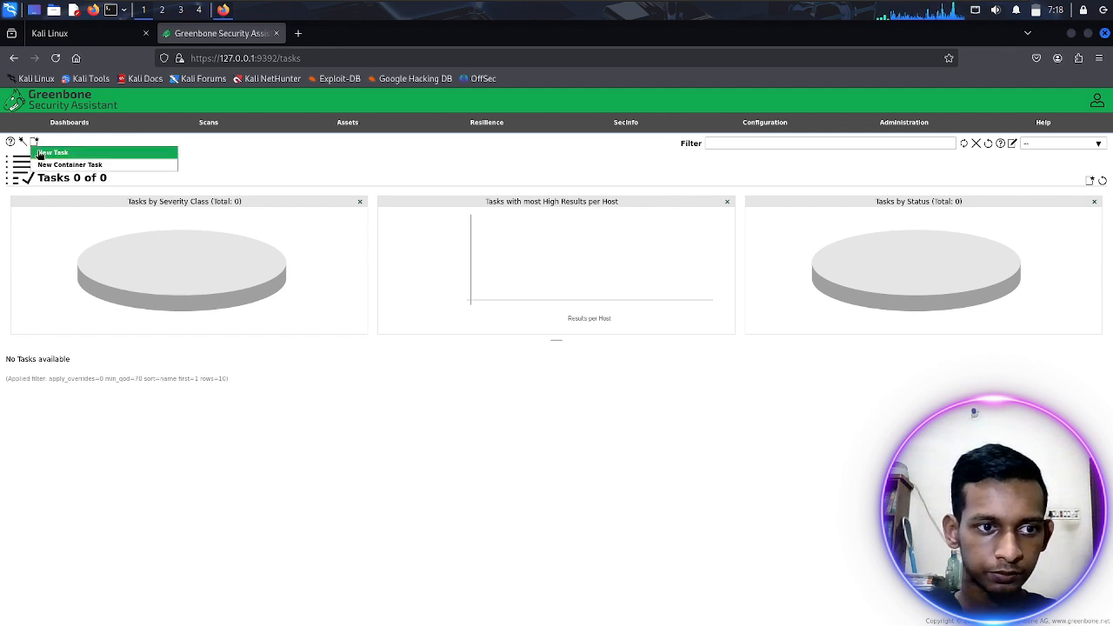
click(39, 154)
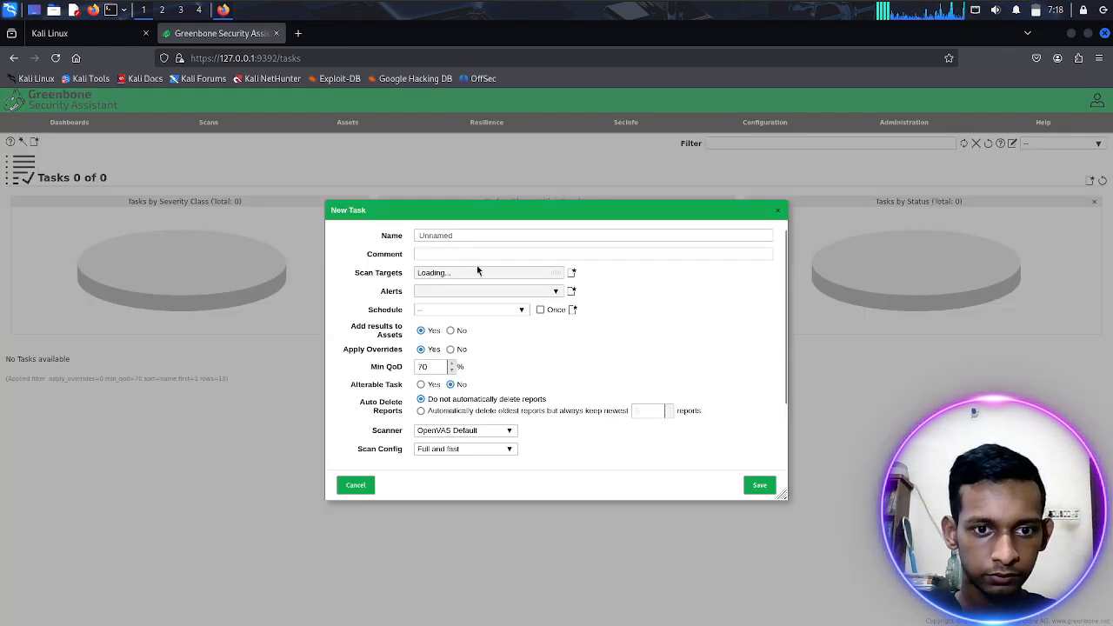
double_click(437, 238)
text(Vulner)
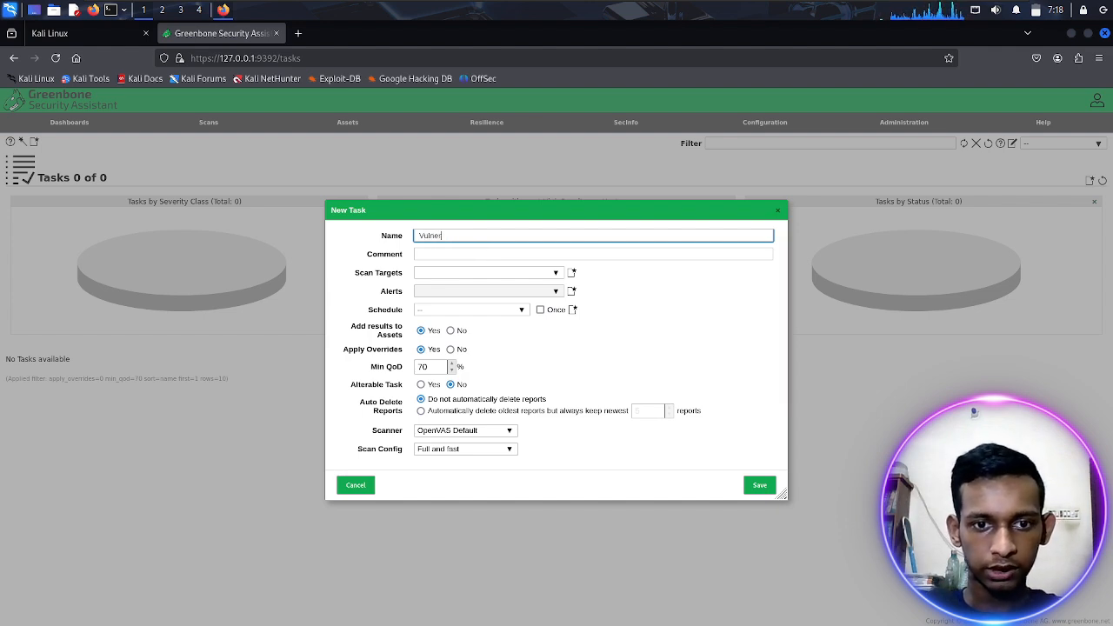
text(ab)
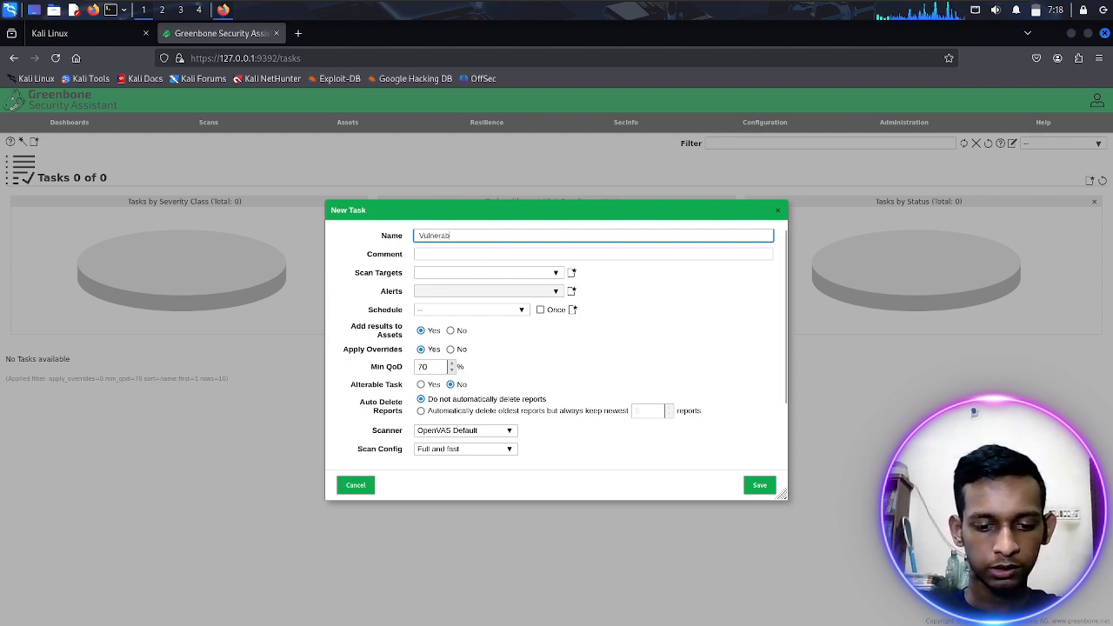
text(ility Sc)
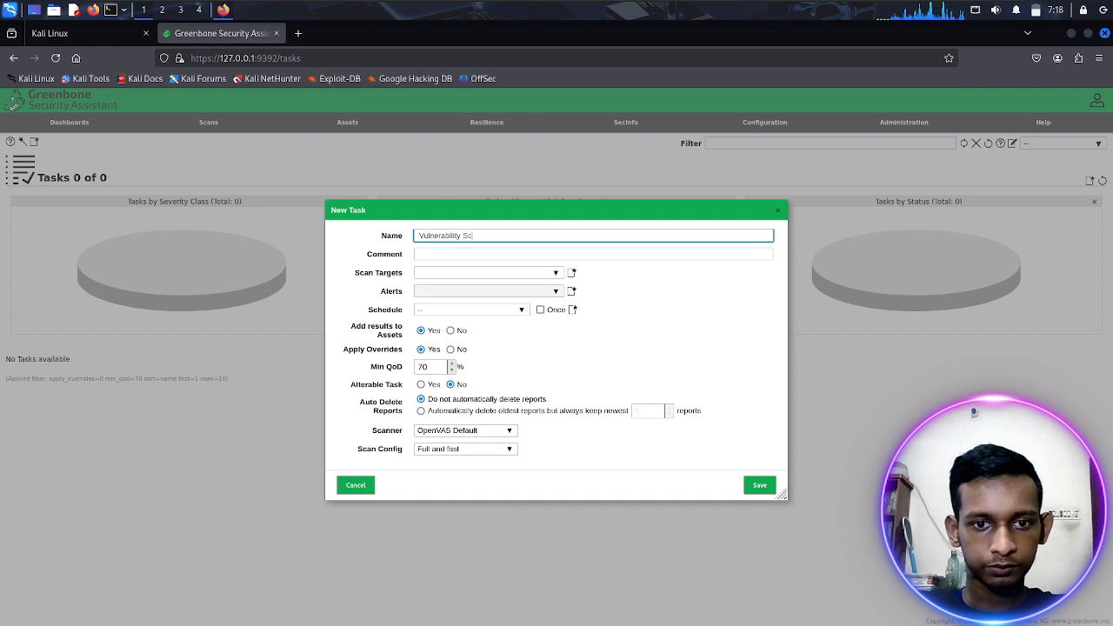
text(an)
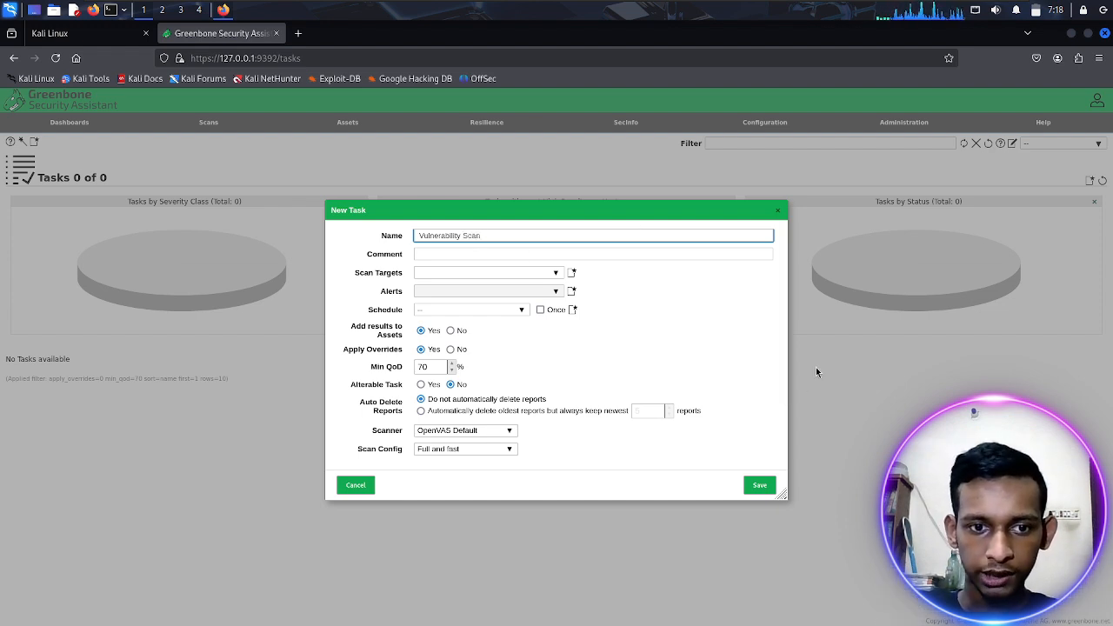
click(557, 272)
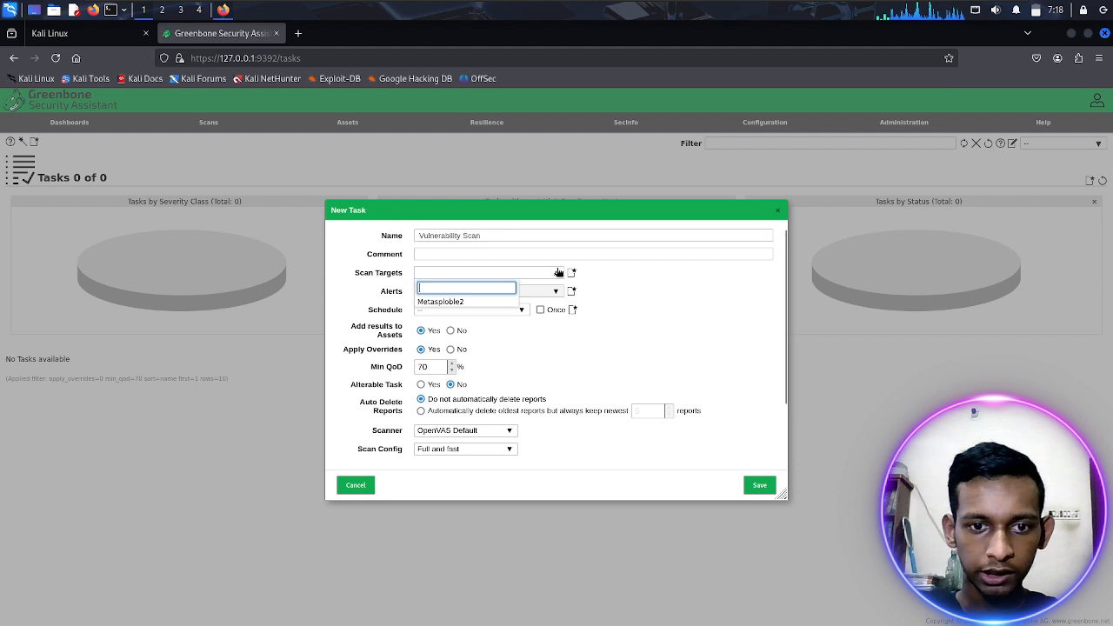
click(460, 302)
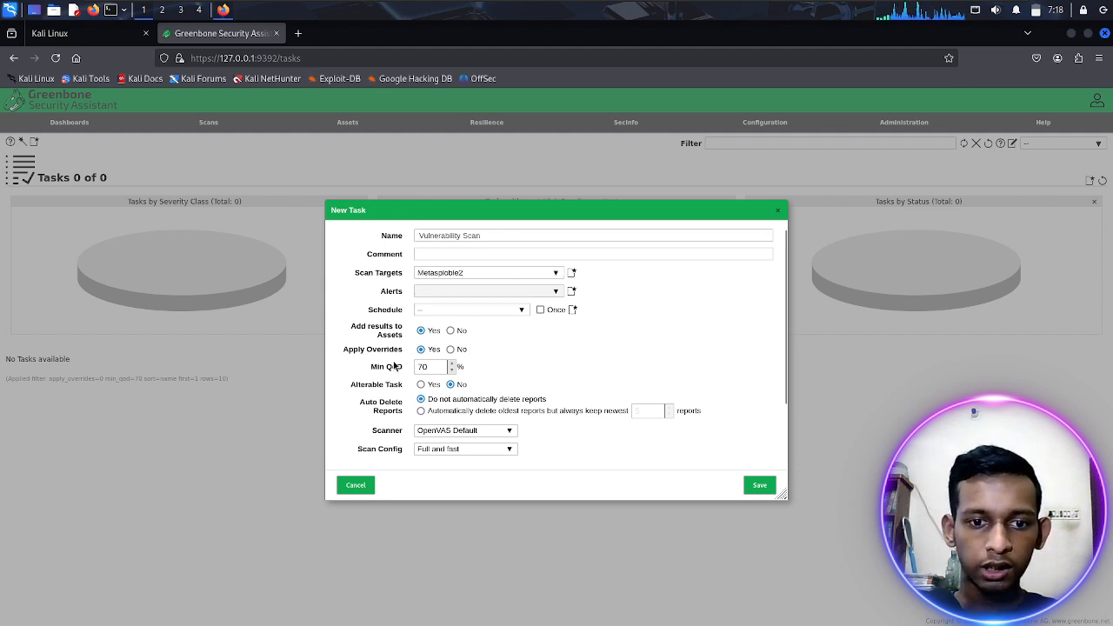
Make the new task alterable by setting Alterable Task to Yes
scroll(387, 348, down, 2)
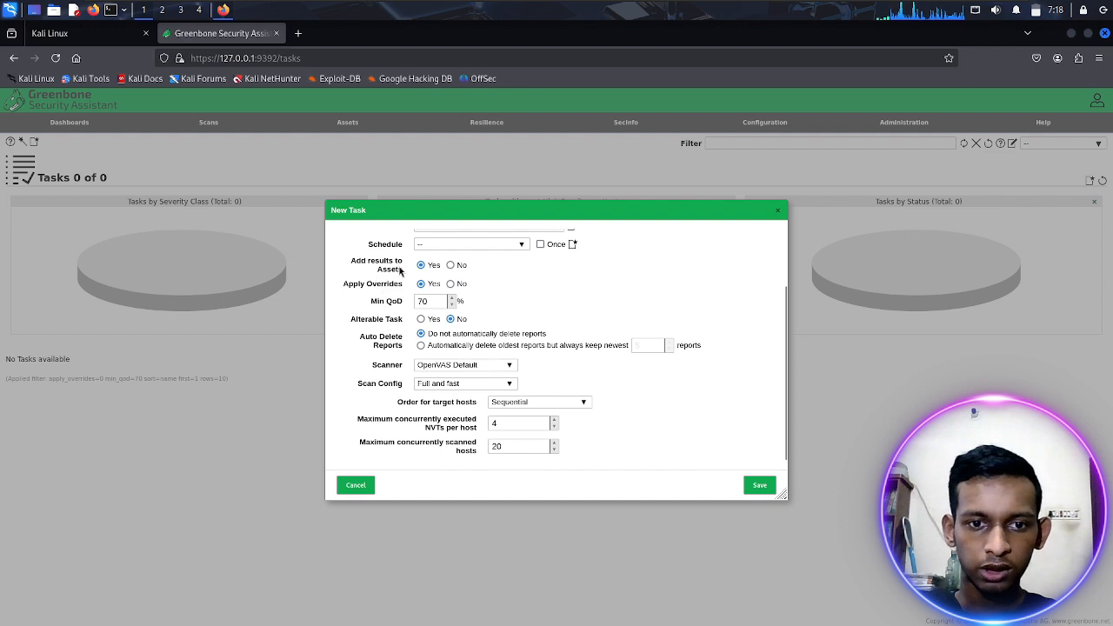
drag(402, 261, 384, 270)
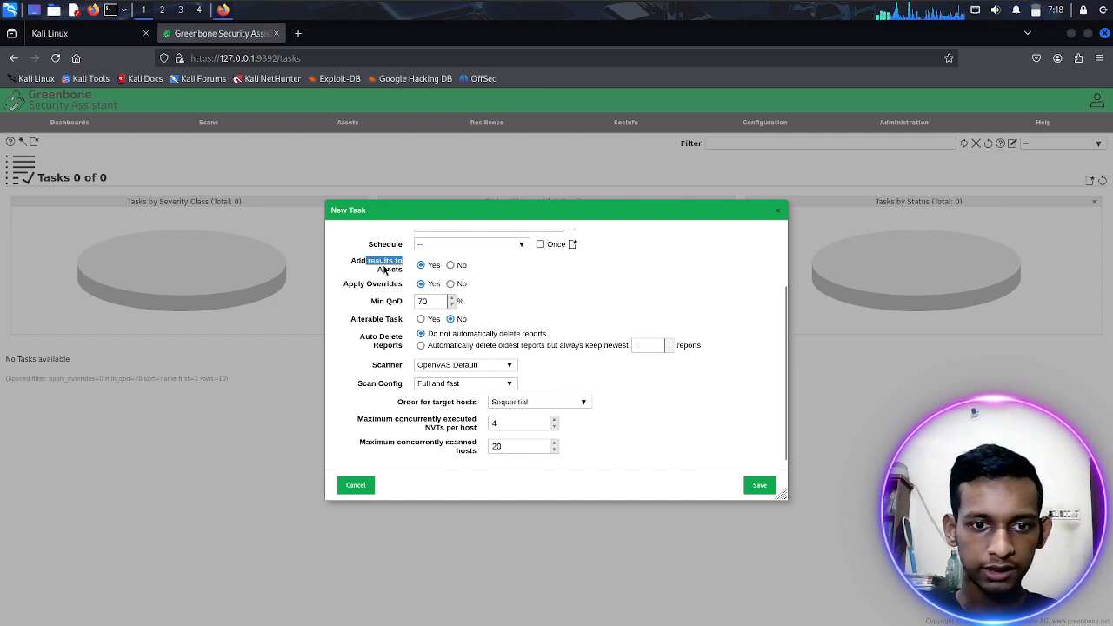
double_click(380, 270)
click(369, 261)
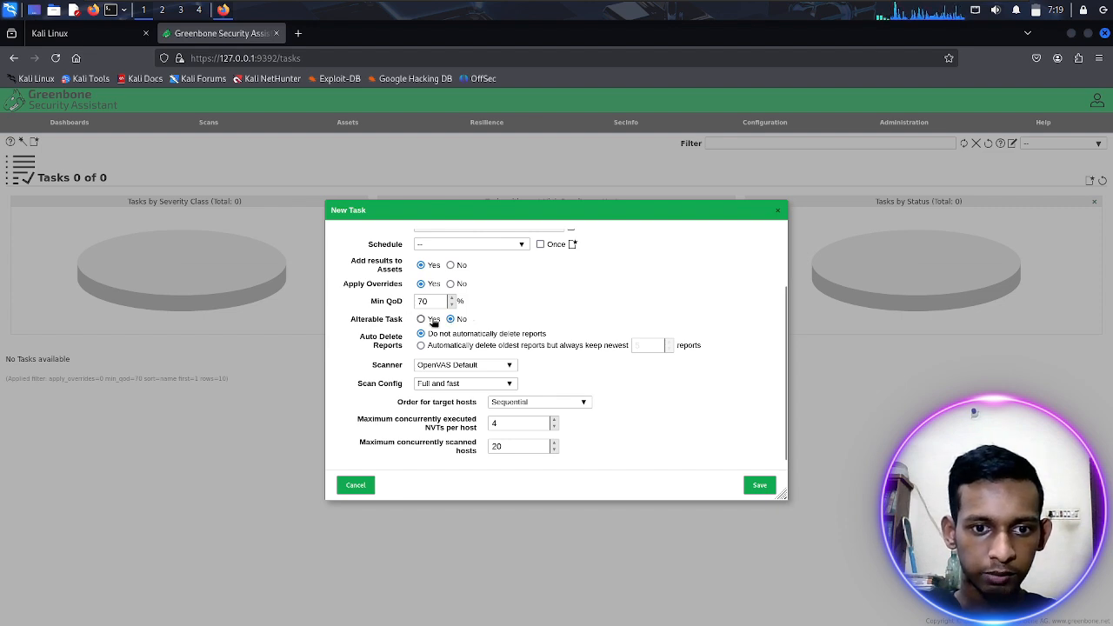
click(421, 319)
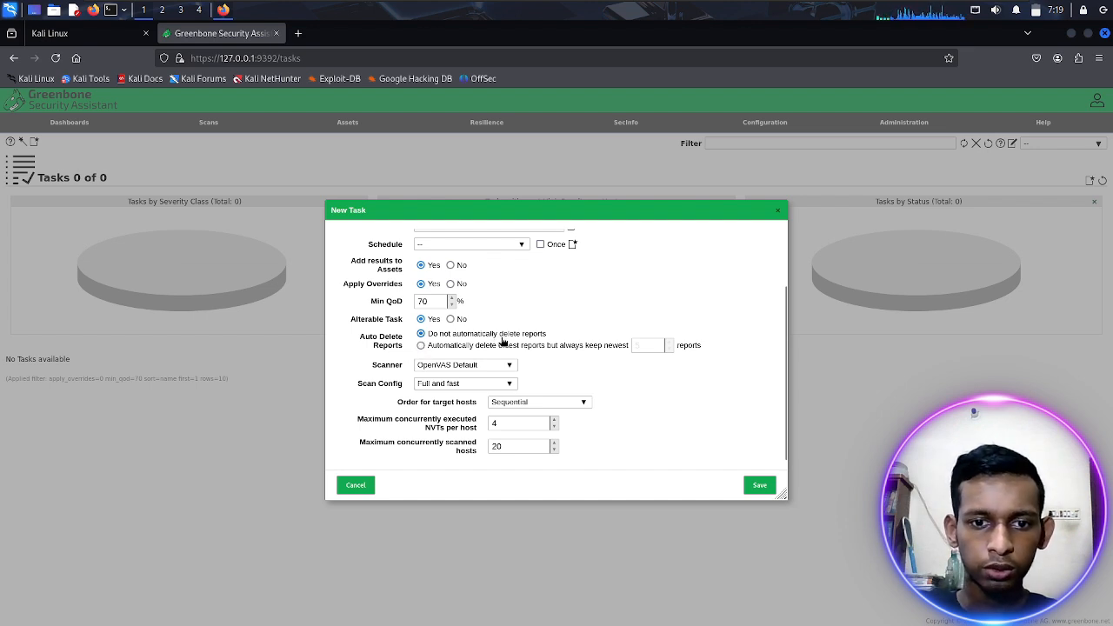
Review the available scanners and scan configurations in the New Task form, keeping OpenVAS Default and Full and fast
click(502, 367)
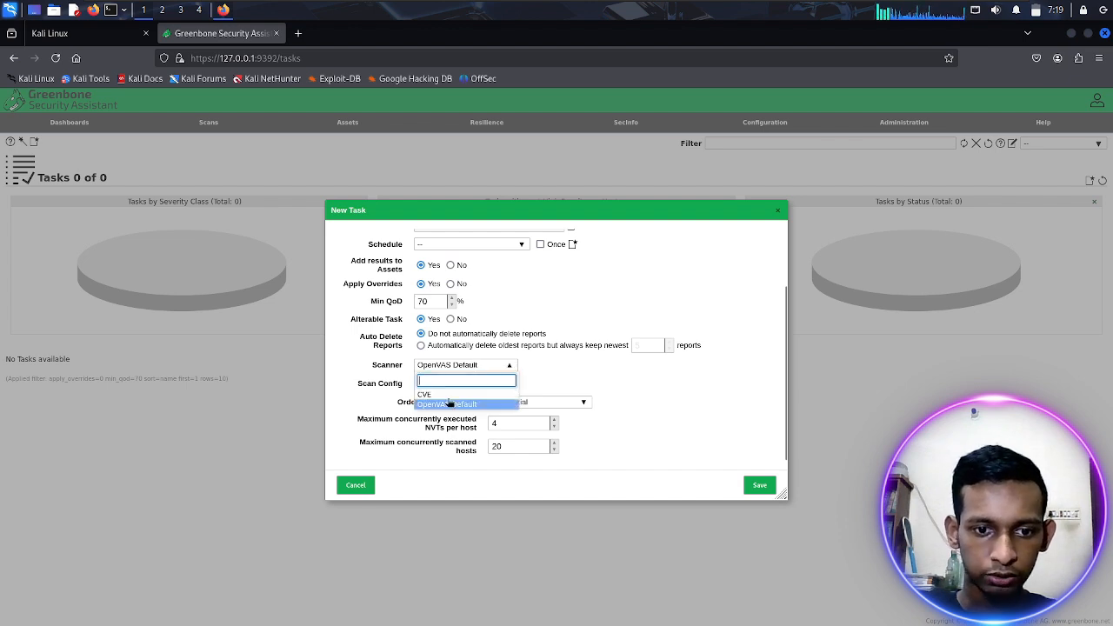
click(451, 366)
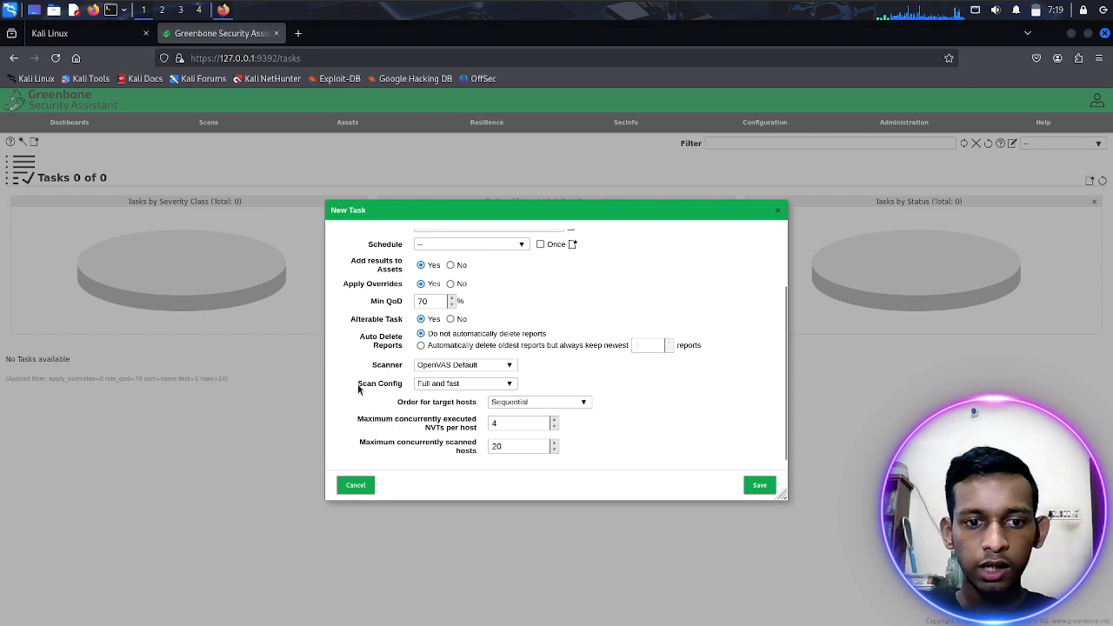
drag(357, 388, 403, 384)
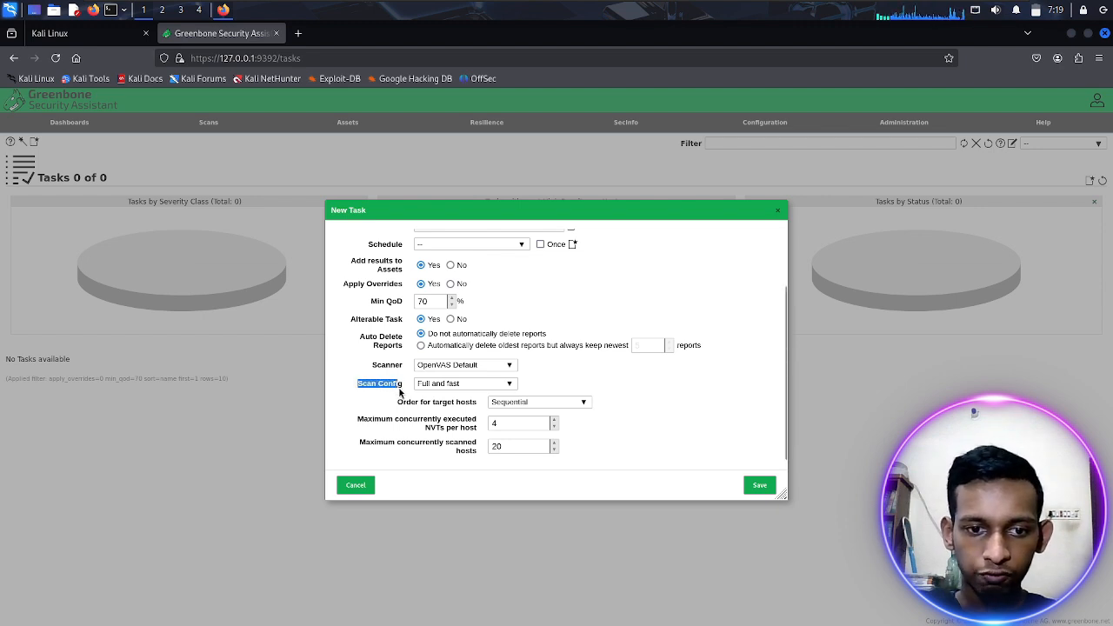
click(396, 377)
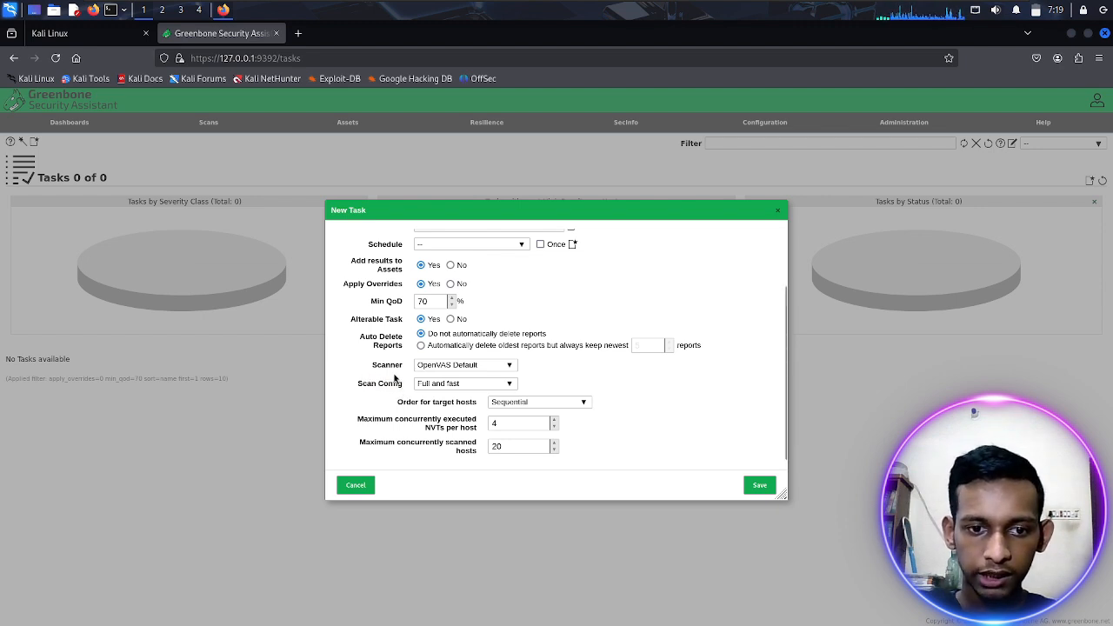
click(509, 385)
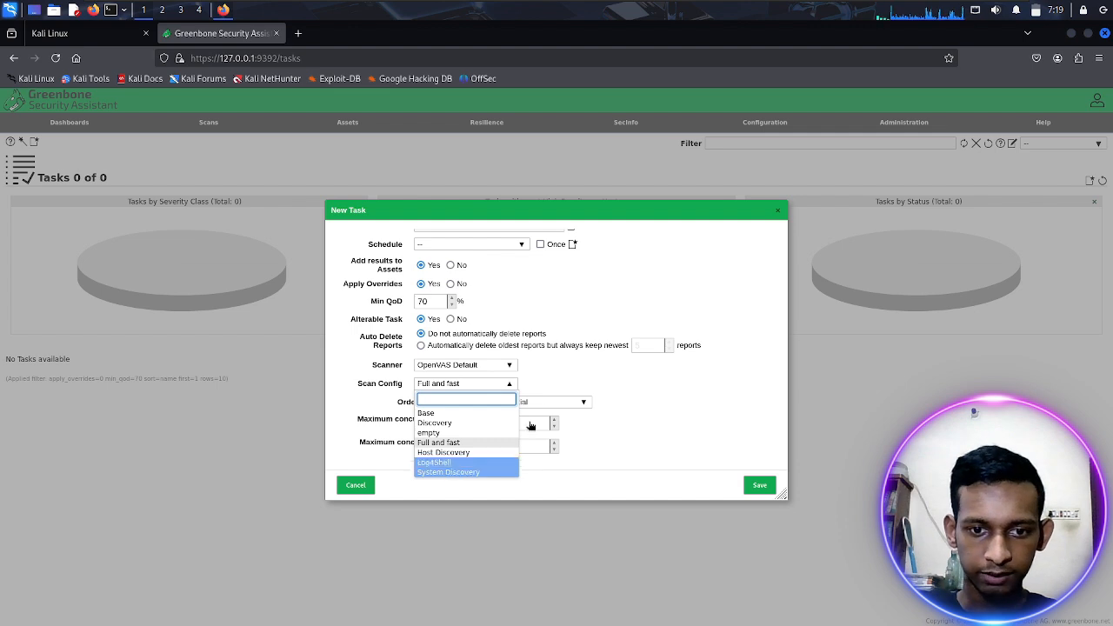
click(661, 393)
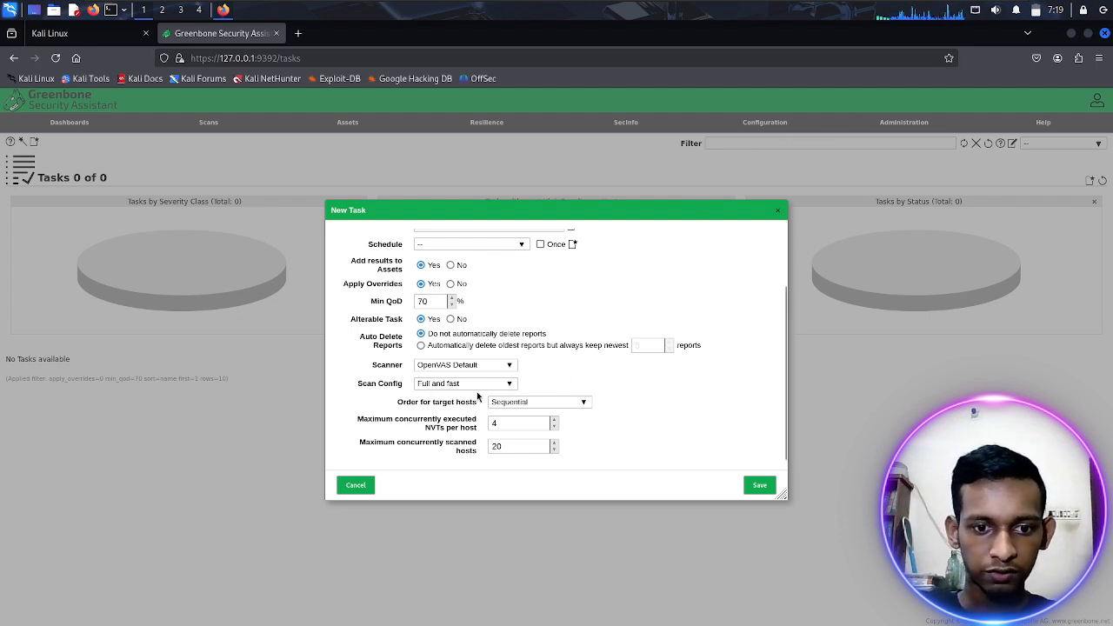
Save the new task and start the Vulnerability Scan
click(760, 485)
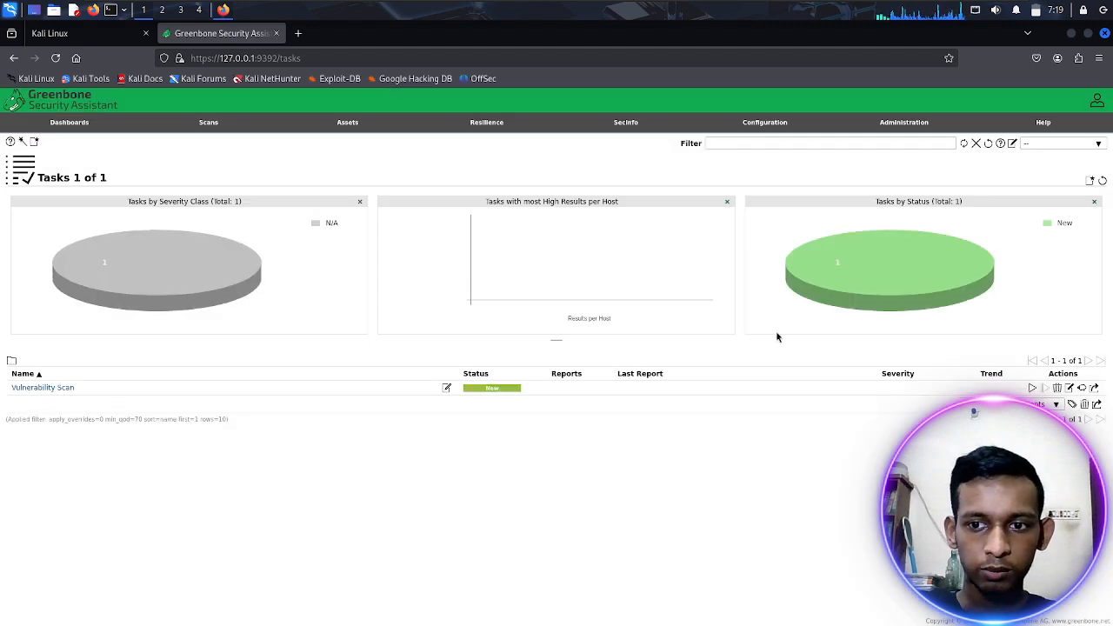
click(1033, 389)
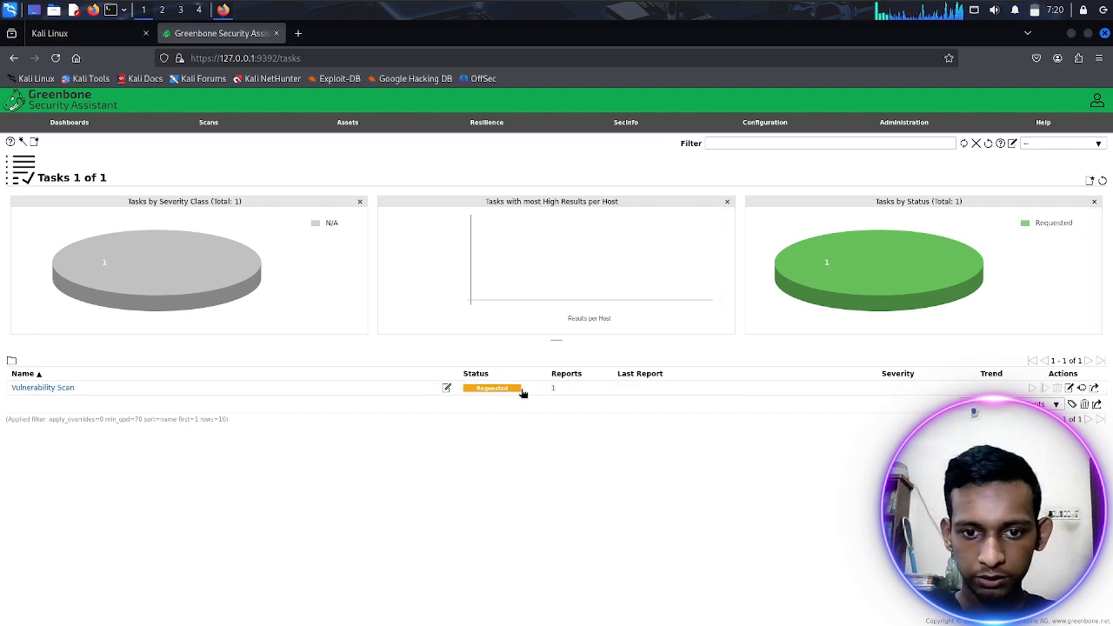
mouse_move(908, 263)
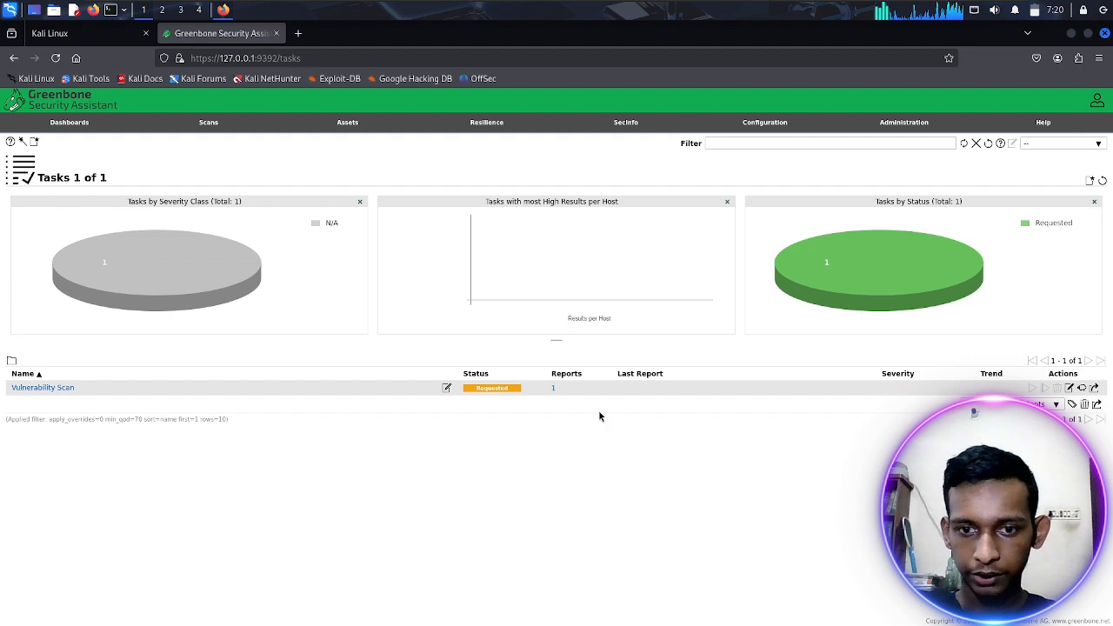
Expand the Vulnerability Scan task's details and review its target, scanner, assets and scan settings
double_click(55, 391)
click(55, 391)
click(54, 392)
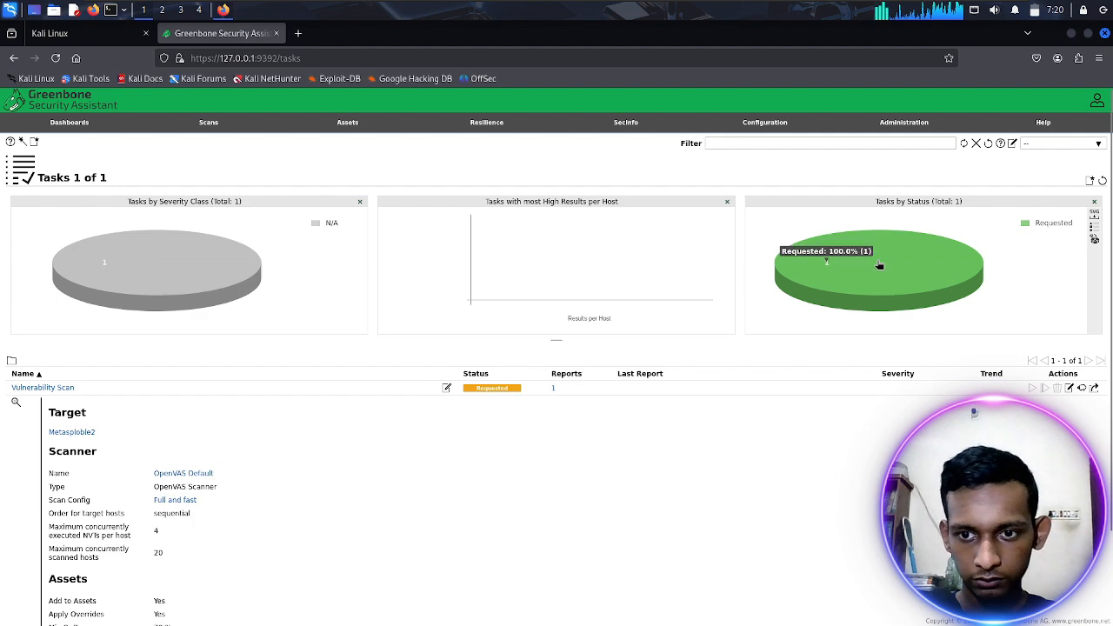
scroll(853, 373, down, 3)
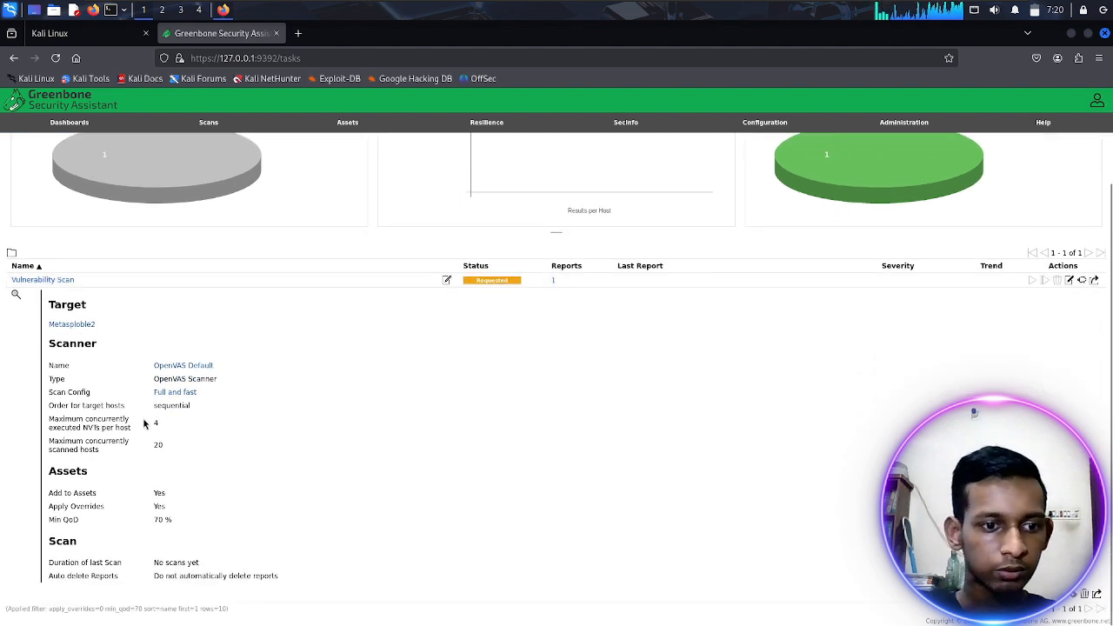
scroll(965, 400, up, 3)
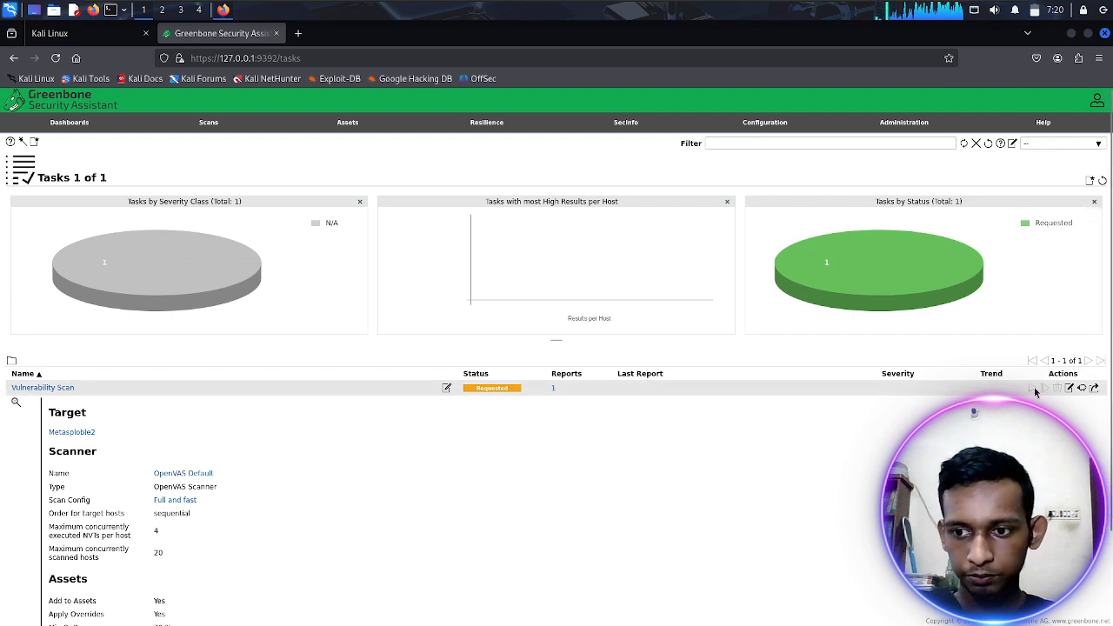
scroll(327, 470, down, 3)
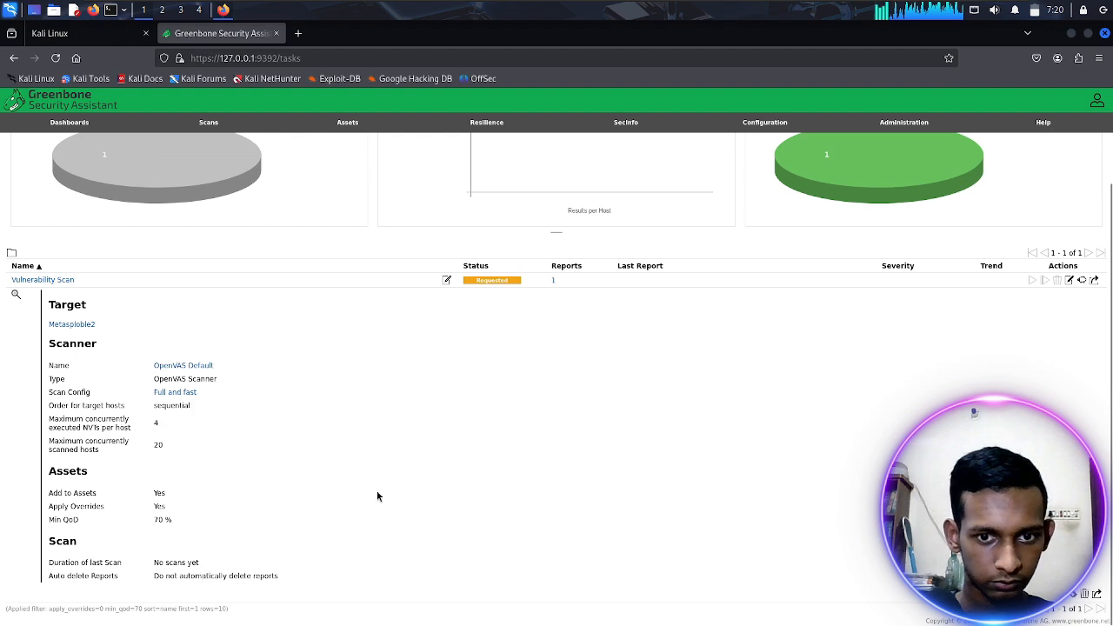
scroll(522, 455, up, 3)
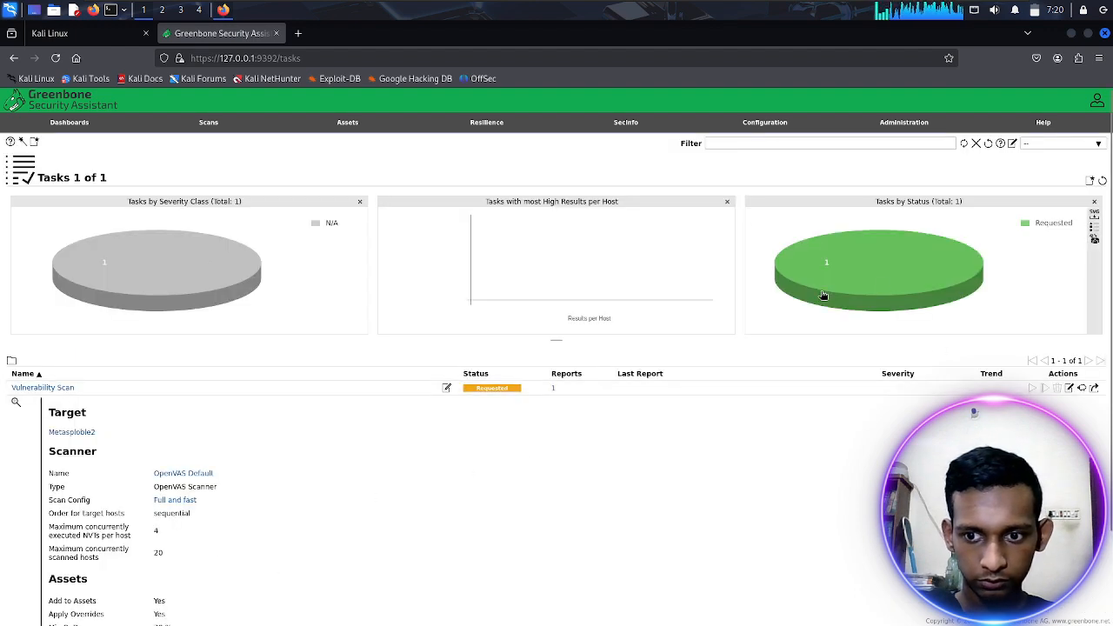
scroll(217, 396, down, 3)
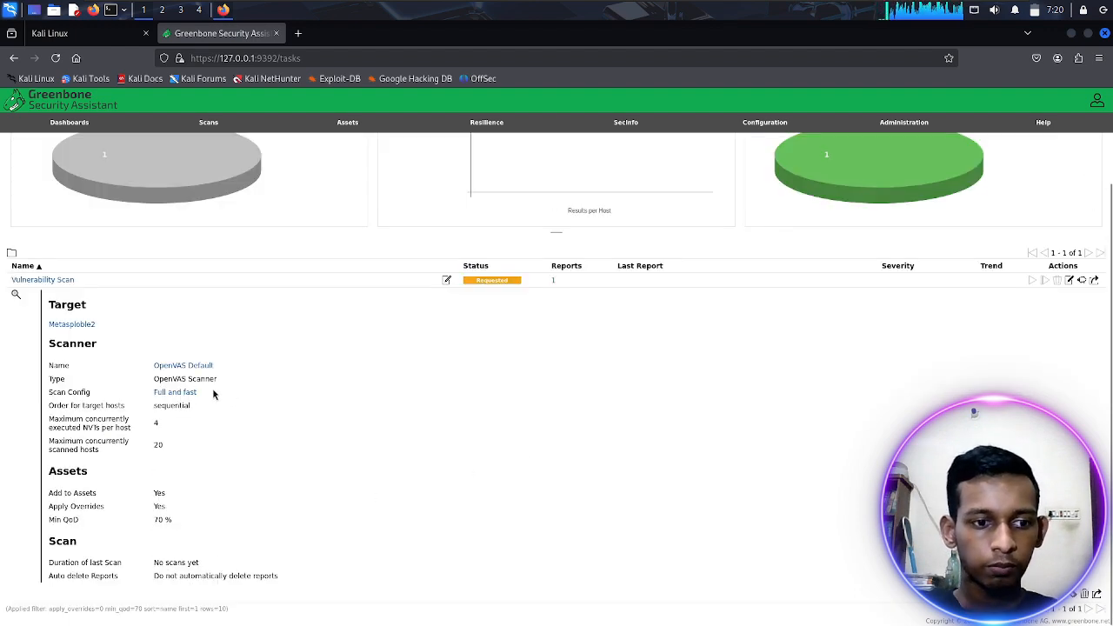
scroll(213, 388, up, 2)
scroll(779, 211, up, 1)
mouse_move(896, 129)
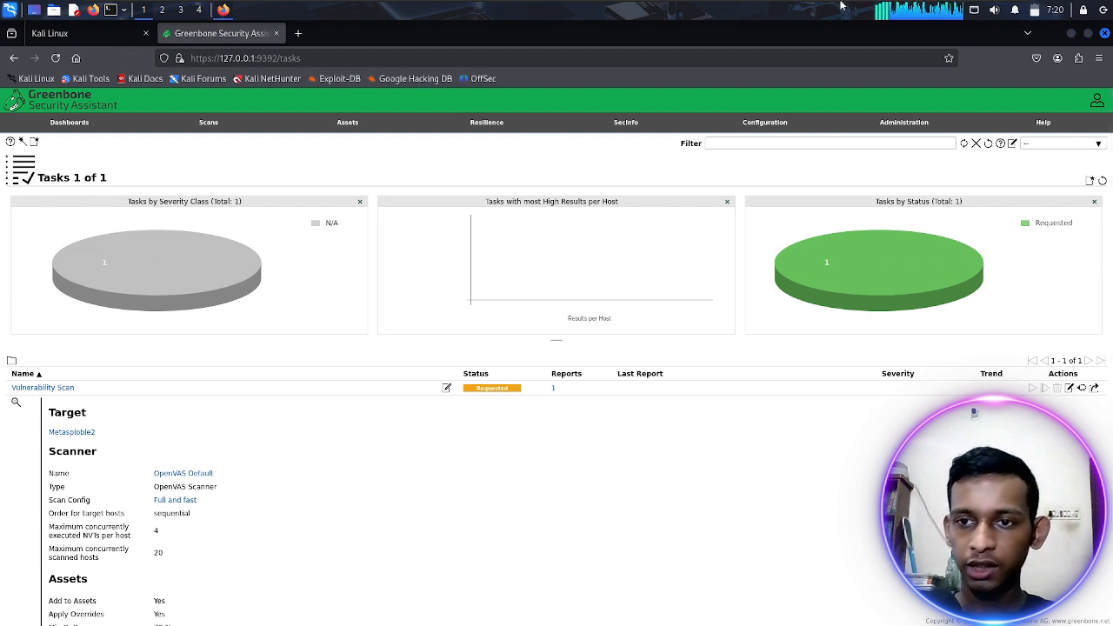
mouse_move(841, 4)
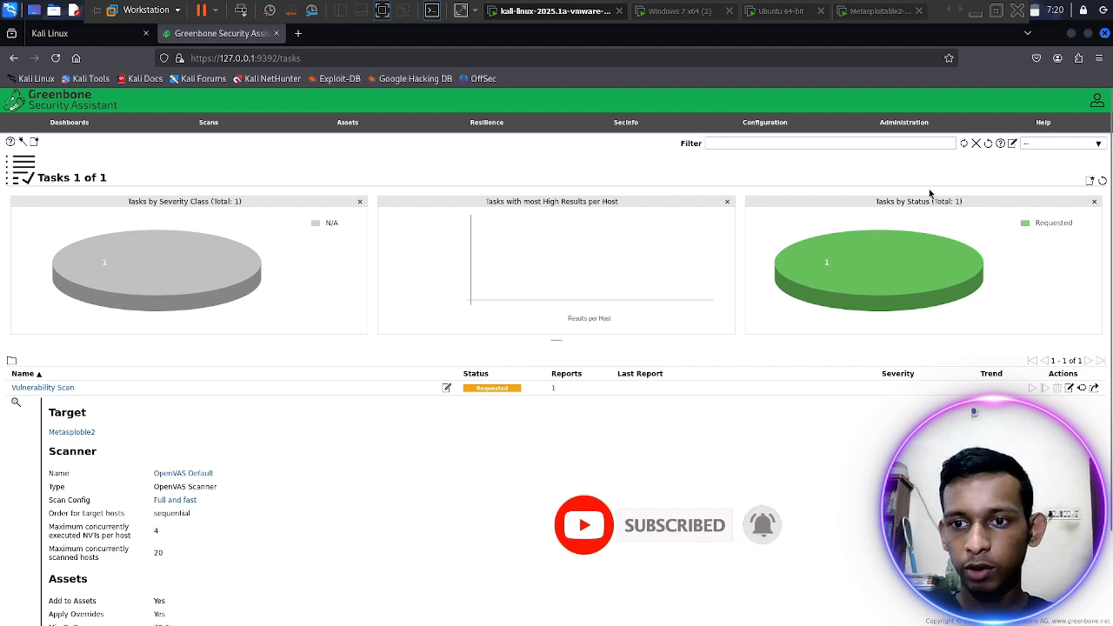
mouse_move(548, 6)
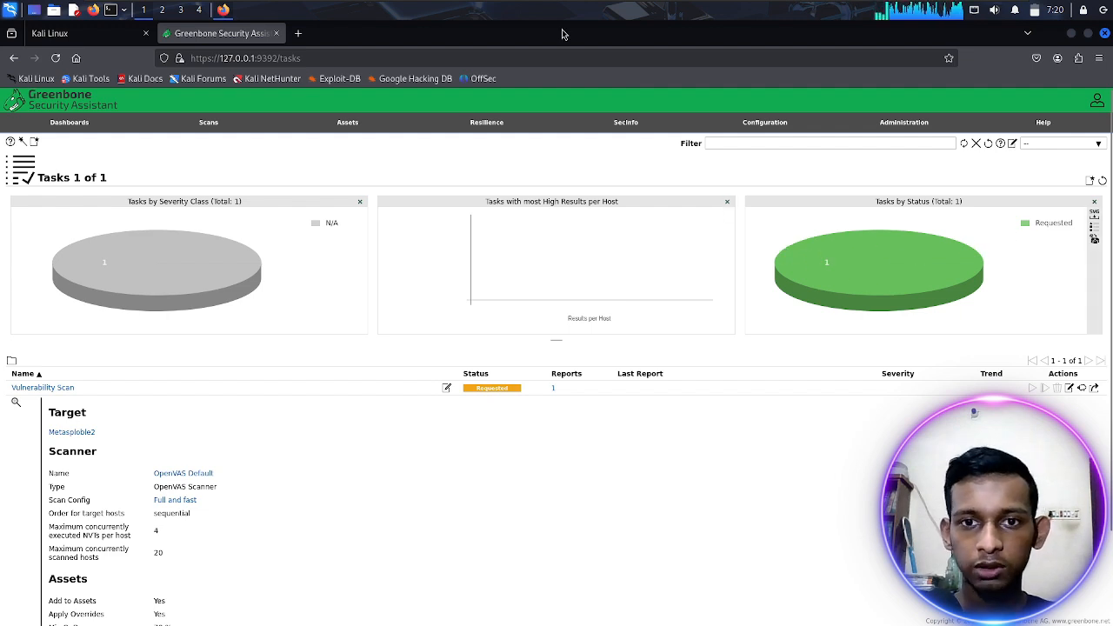
Filter the task list by the Requested status and open the Vulnerability Scan task's reports
mouse_move(828, 264)
click(909, 268)
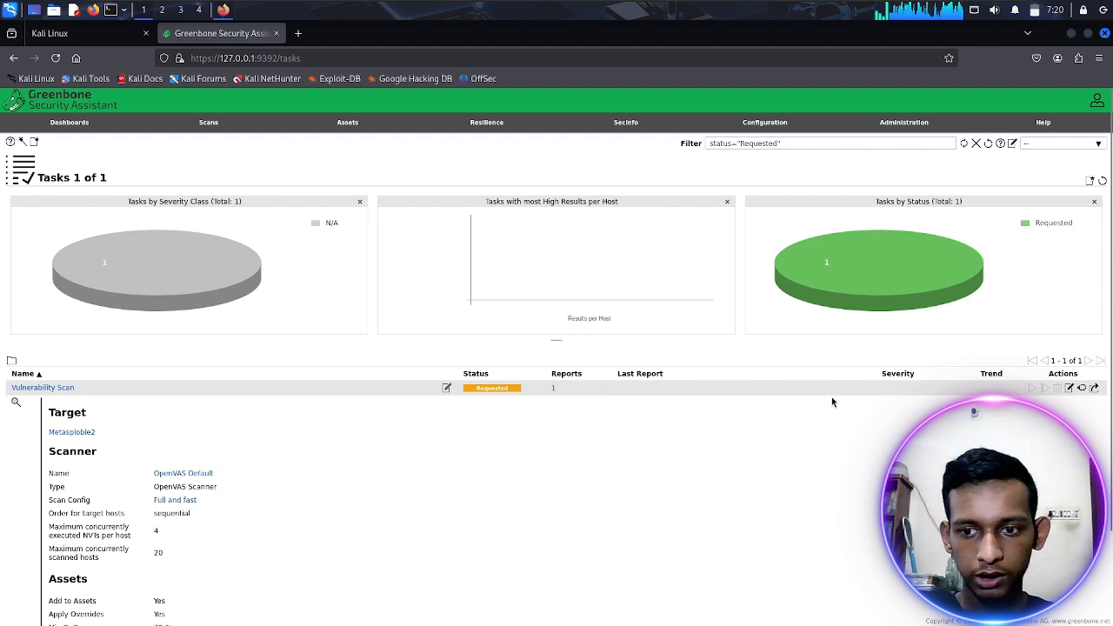
scroll(248, 435, down, 2)
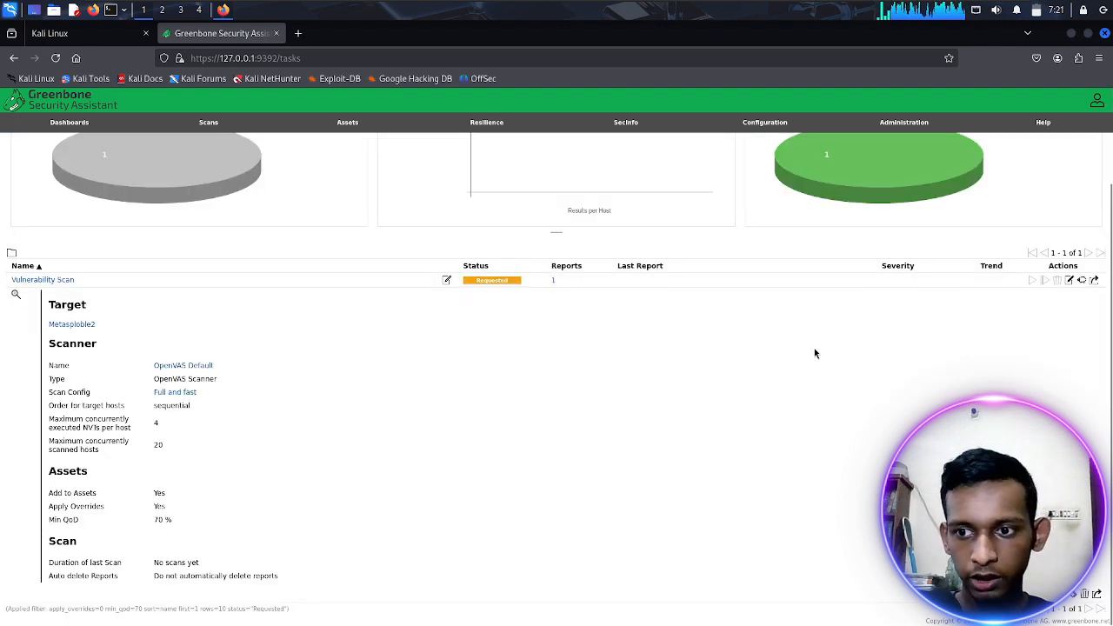
scroll(815, 351, up, 2)
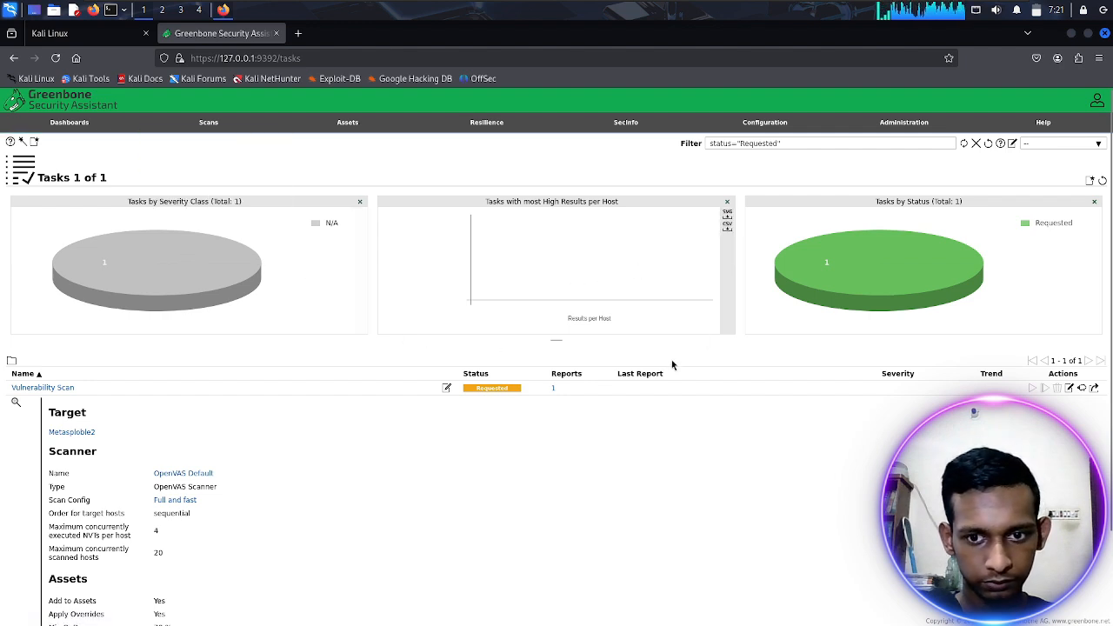
click(555, 389)
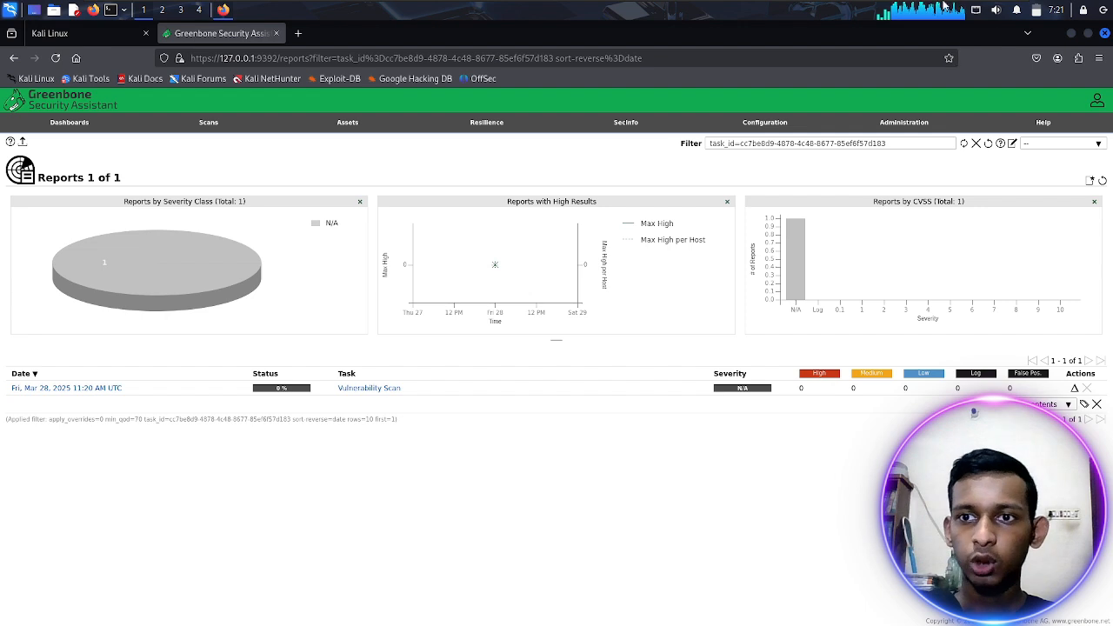
Open the Vulnerability Scan task's latest report and review its scan duration, status, hosts scanned, filter and timezone
mouse_move(940, 6)
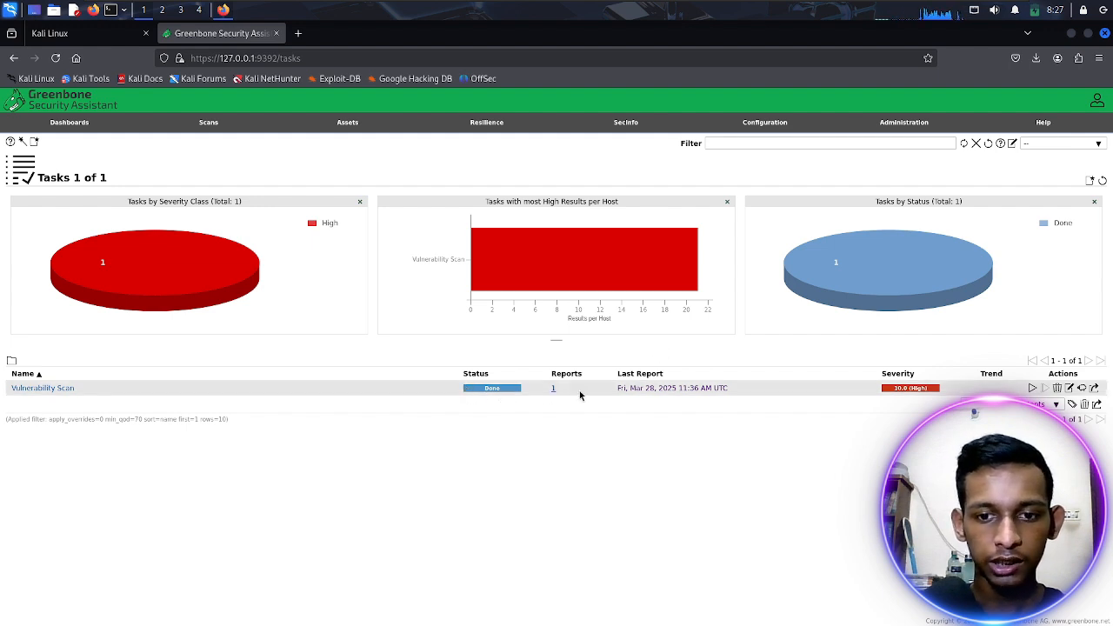
click(658, 388)
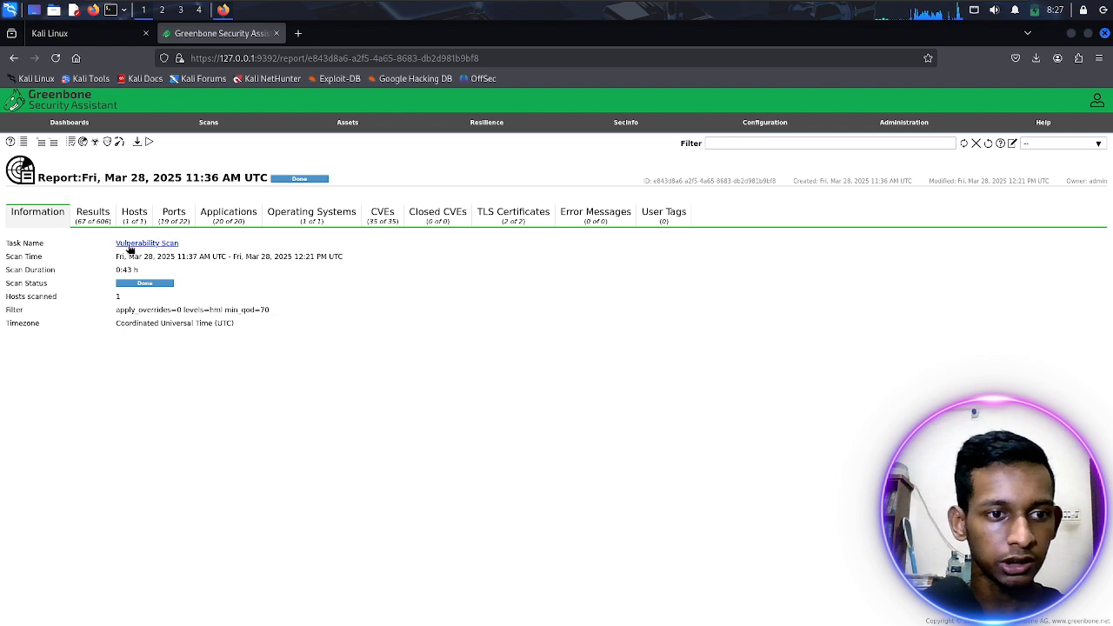
drag(148, 277, 122, 274)
click(100, 273)
click(146, 274)
click(134, 268)
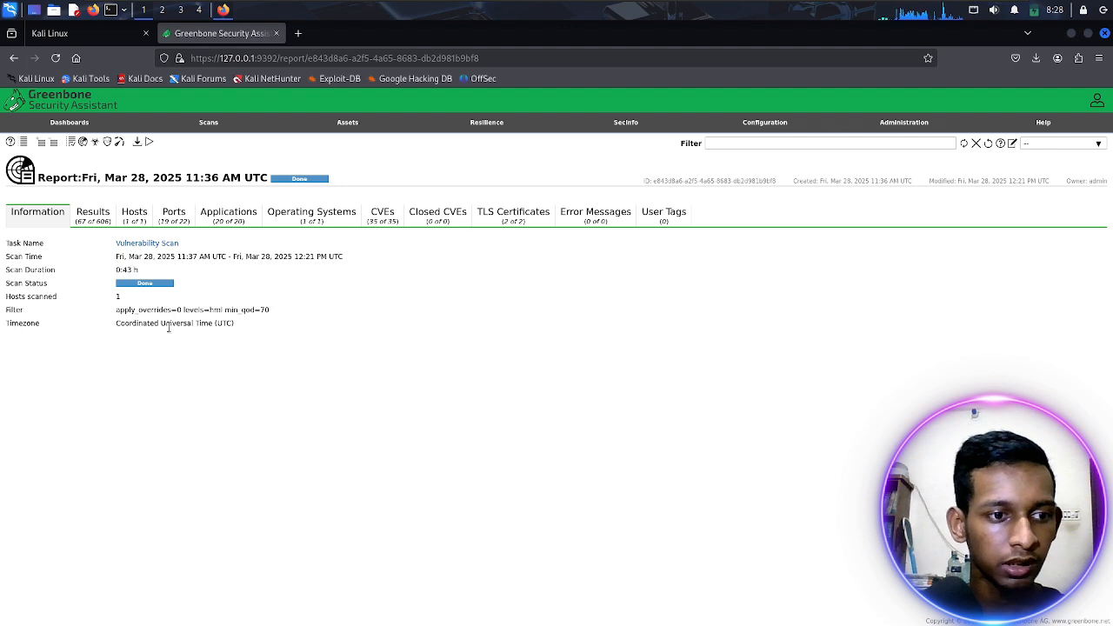
drag(58, 305, 20, 297)
click(117, 311)
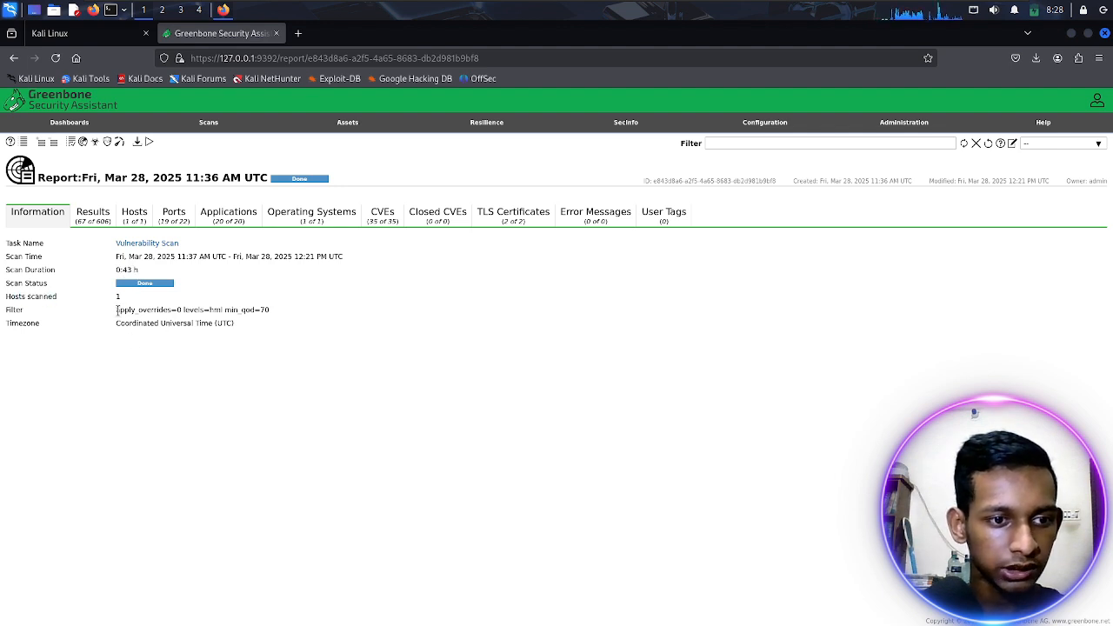
drag(114, 311, 238, 310)
drag(170, 323, 241, 328)
click(348, 428)
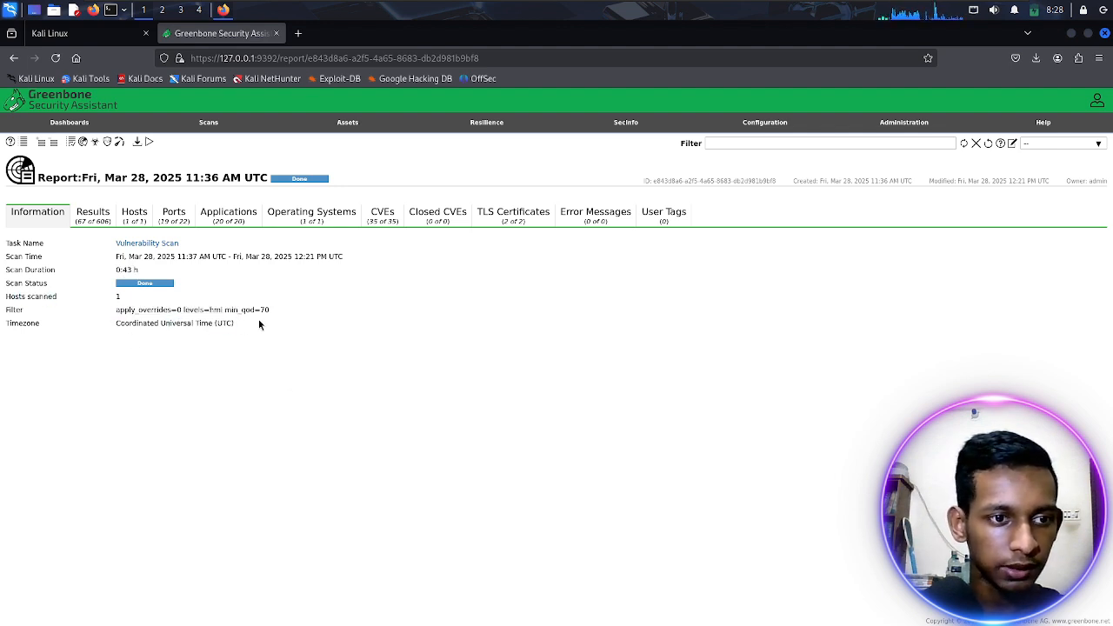
Show the report's results and look through the vulnerabilities listed by severity
click(92, 214)
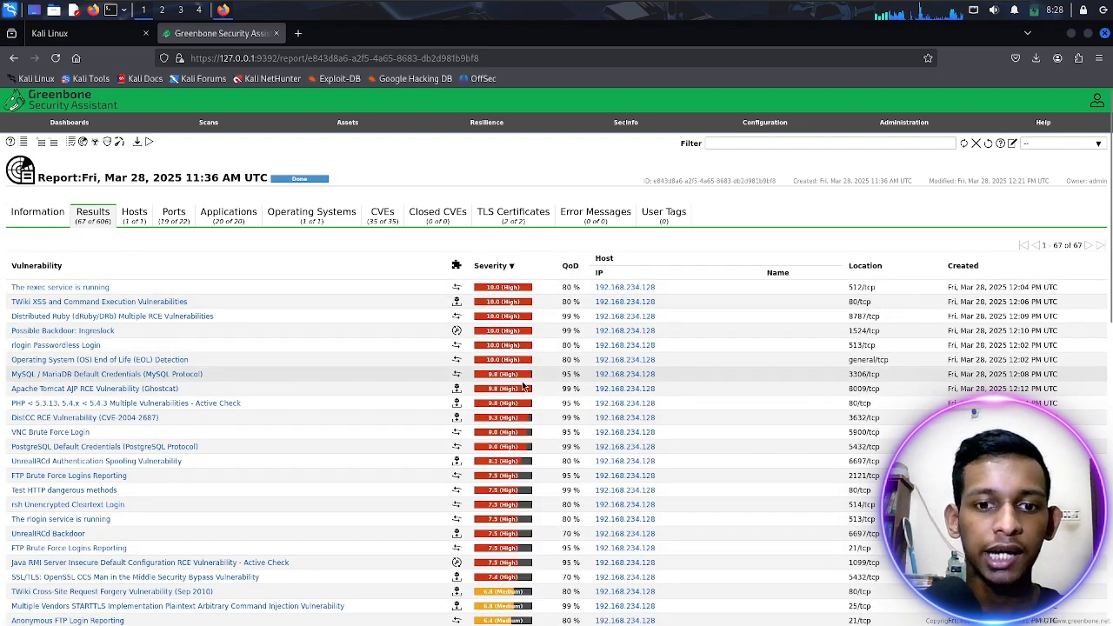
scroll(522, 387, down, 5)
scroll(609, 261, up, 5)
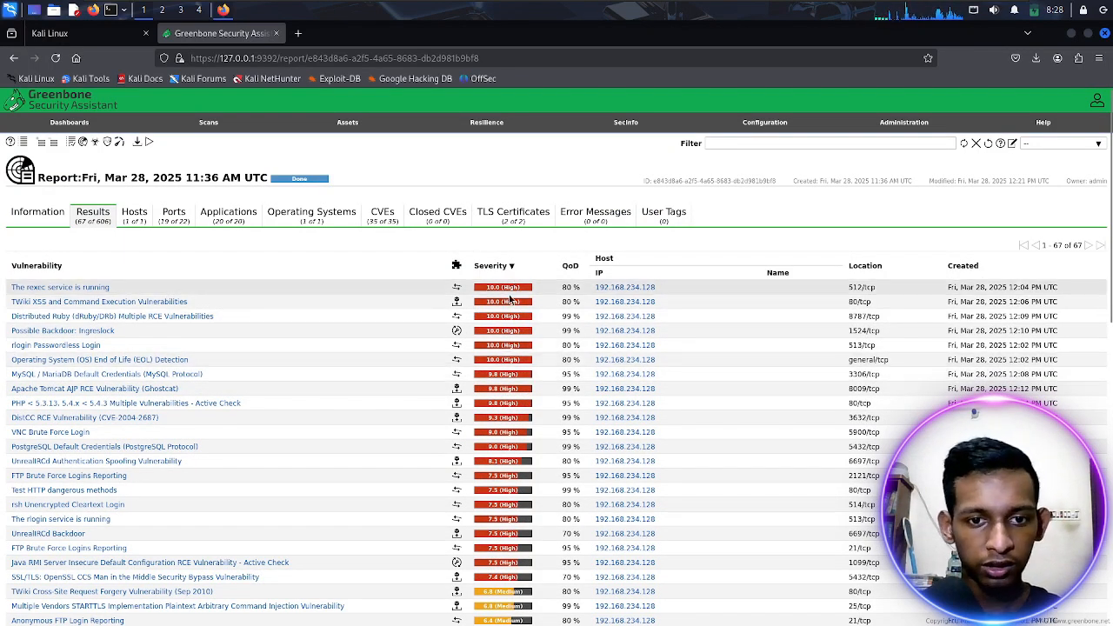
scroll(643, 423, down, 3)
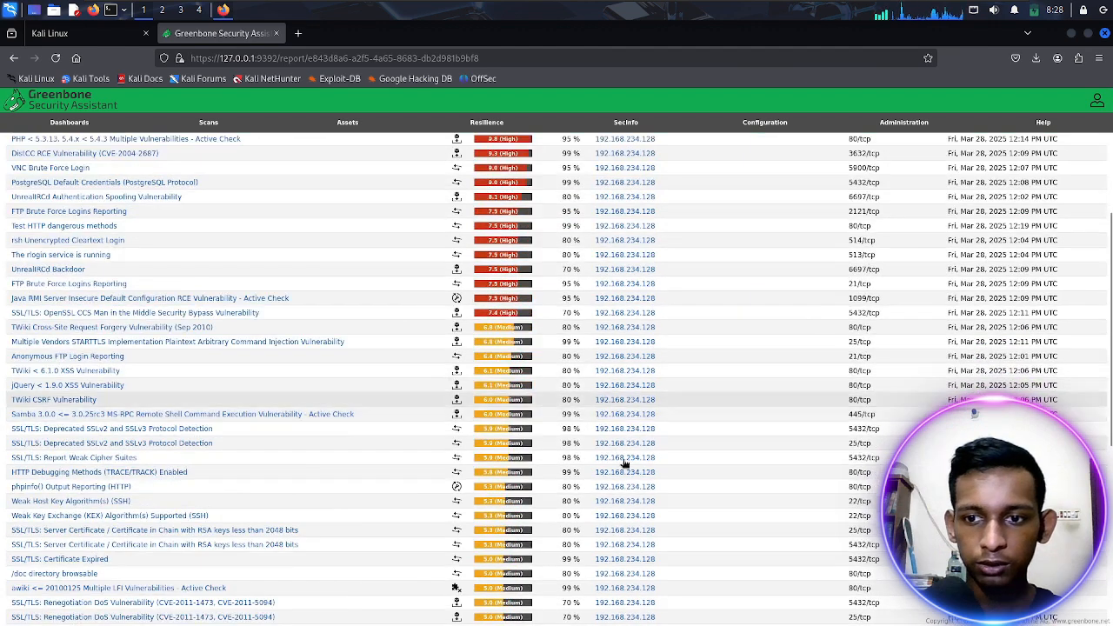
scroll(666, 423, up, 3)
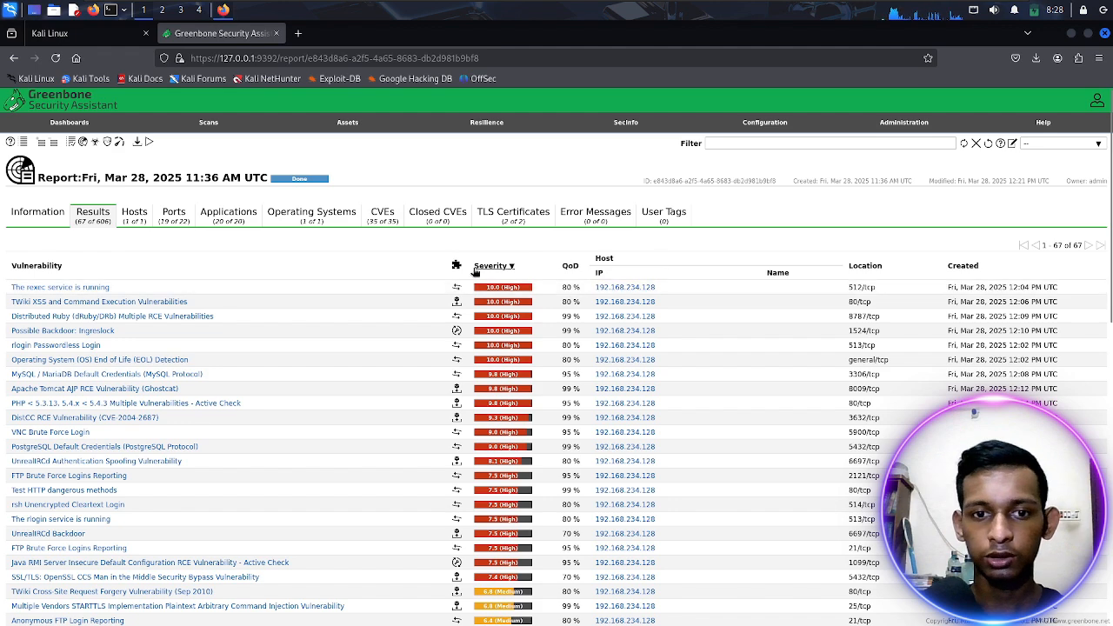
Expand the finding "The rexec service is running" and read its summary, detection result and insight
click(77, 288)
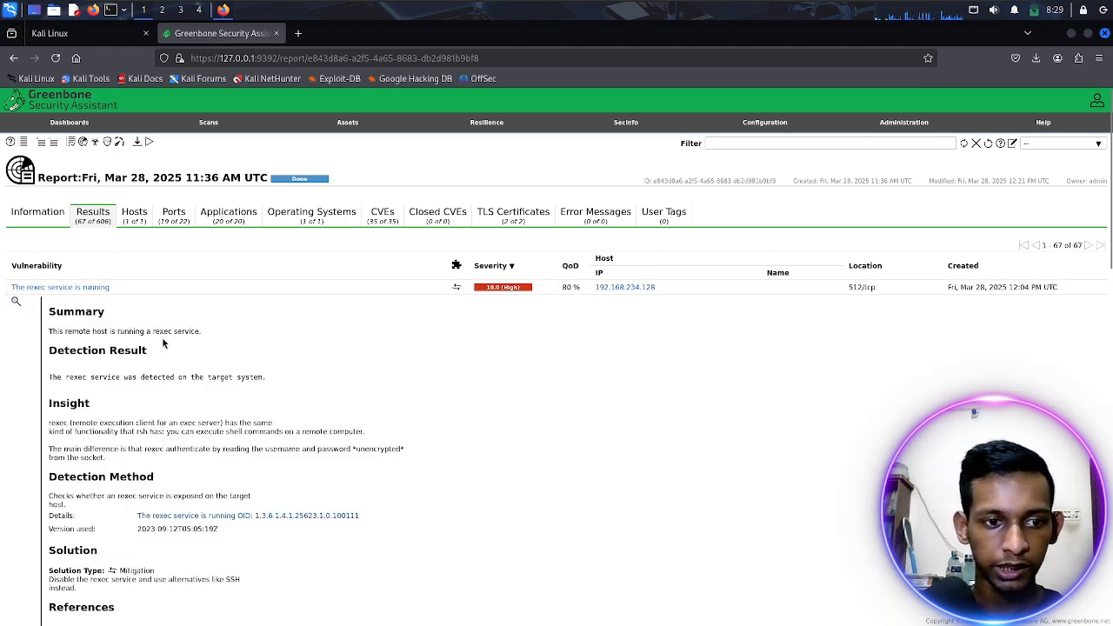
scroll(131, 326, down, 1)
drag(49, 318, 223, 313)
drag(224, 312, 220, 311)
drag(46, 339, 71, 333)
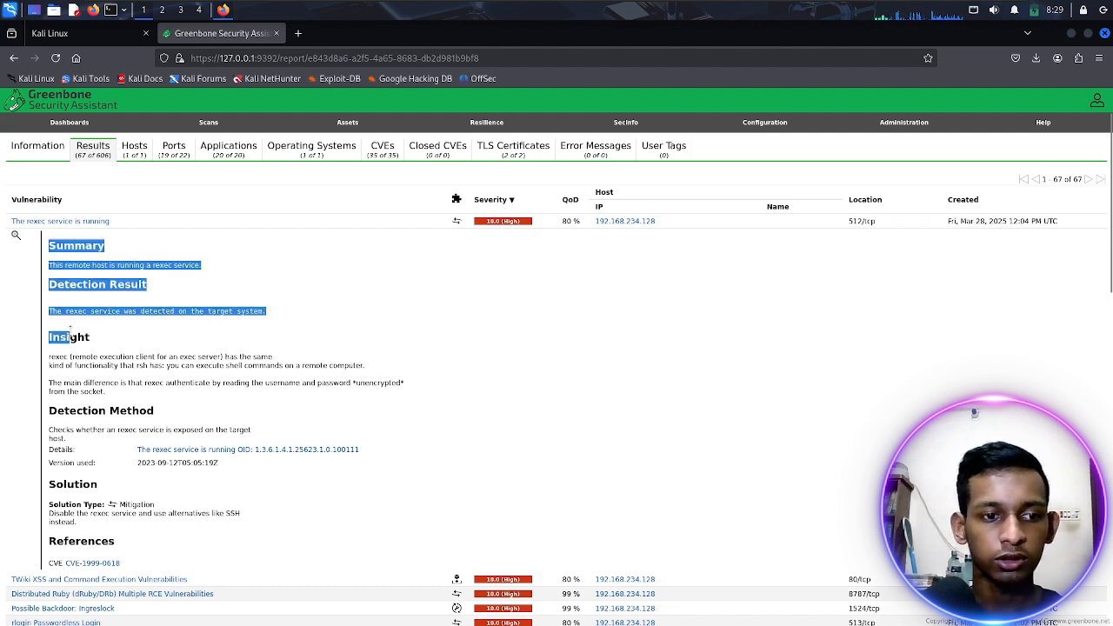
click(294, 331)
drag(414, 387, 97, 363)
click(144, 399)
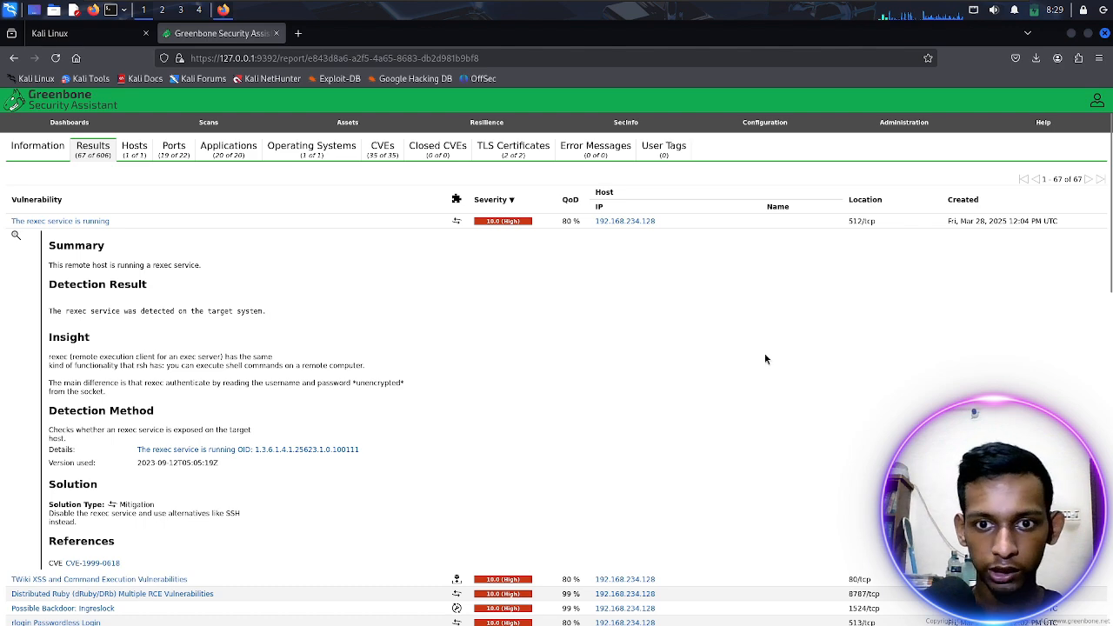
Read the rexec finding's detection method and recommended solution
scroll(560, 401, down, 3)
scroll(111, 311, up, 2)
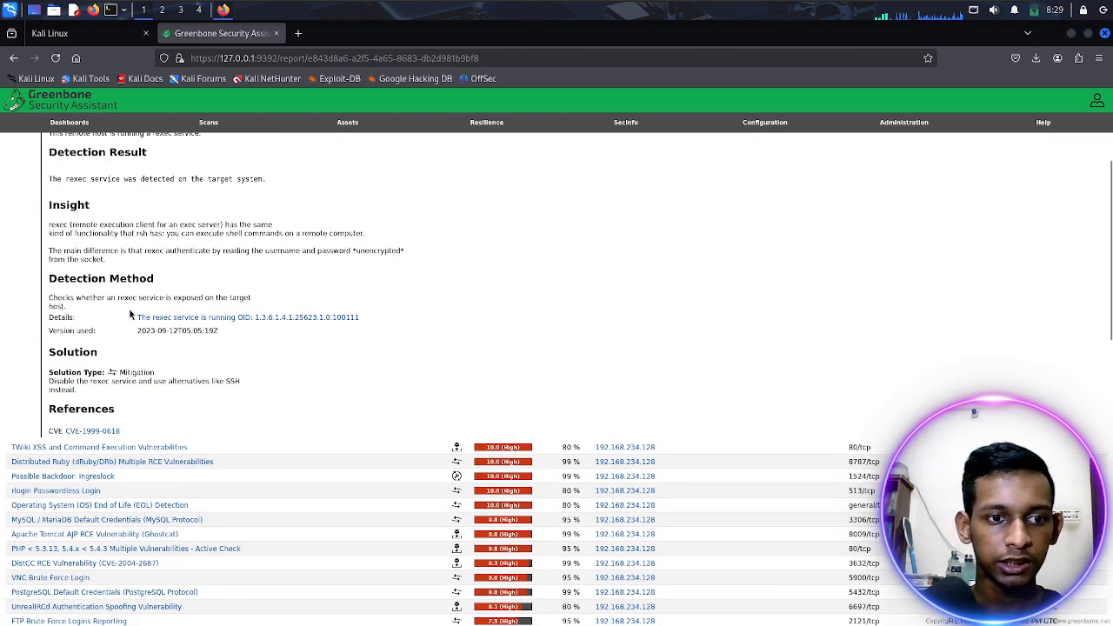
drag(50, 294, 217, 331)
click(258, 340)
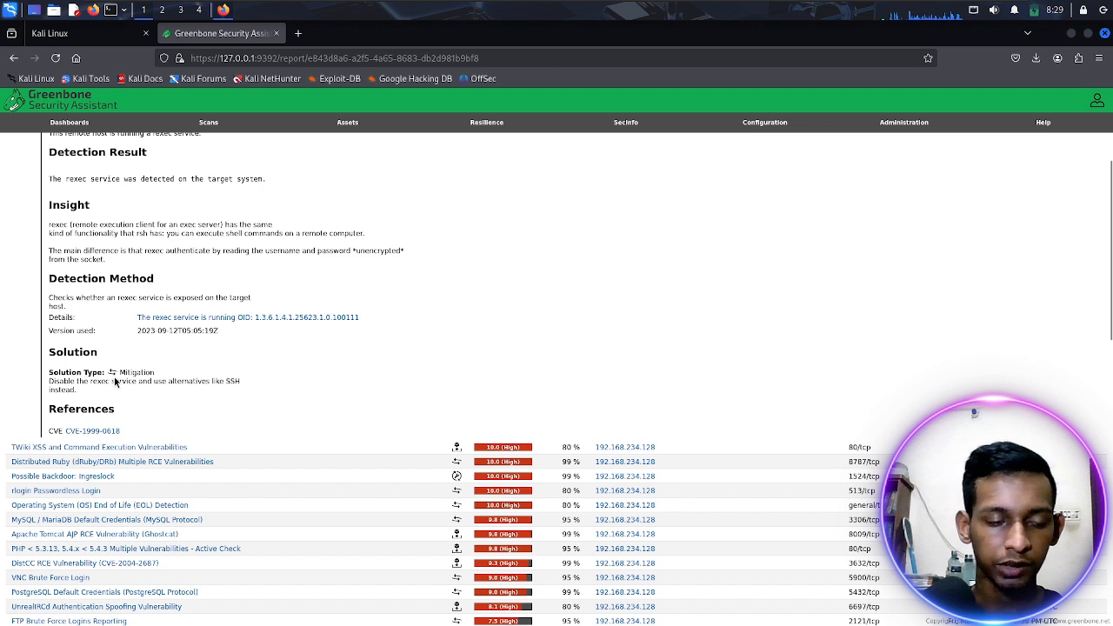
drag(89, 397, 51, 352)
click(72, 355)
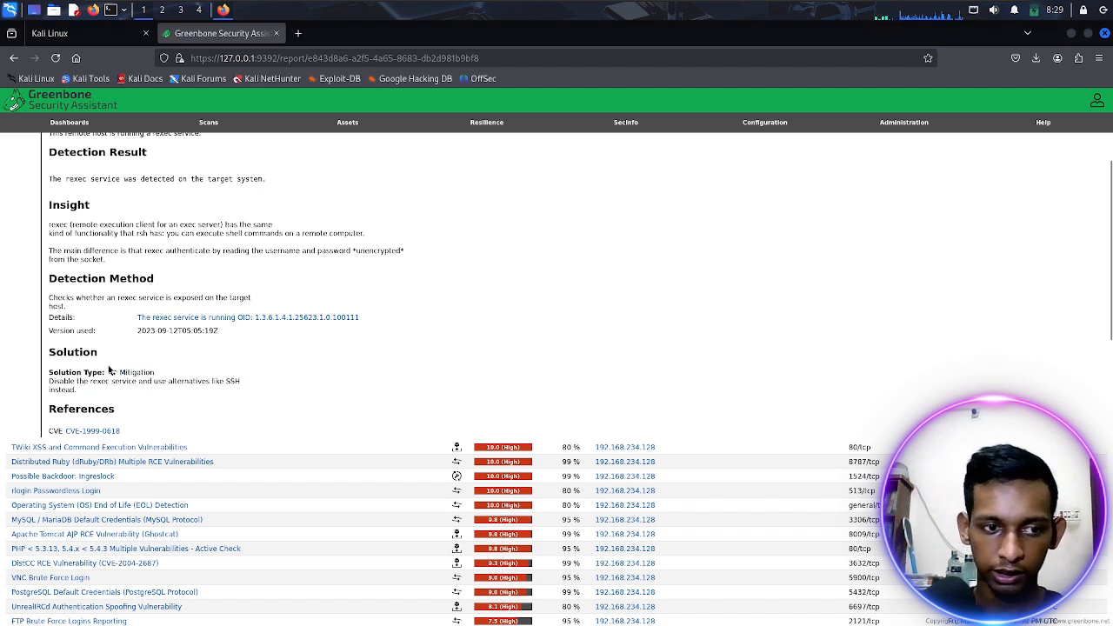
drag(112, 374, 164, 402)
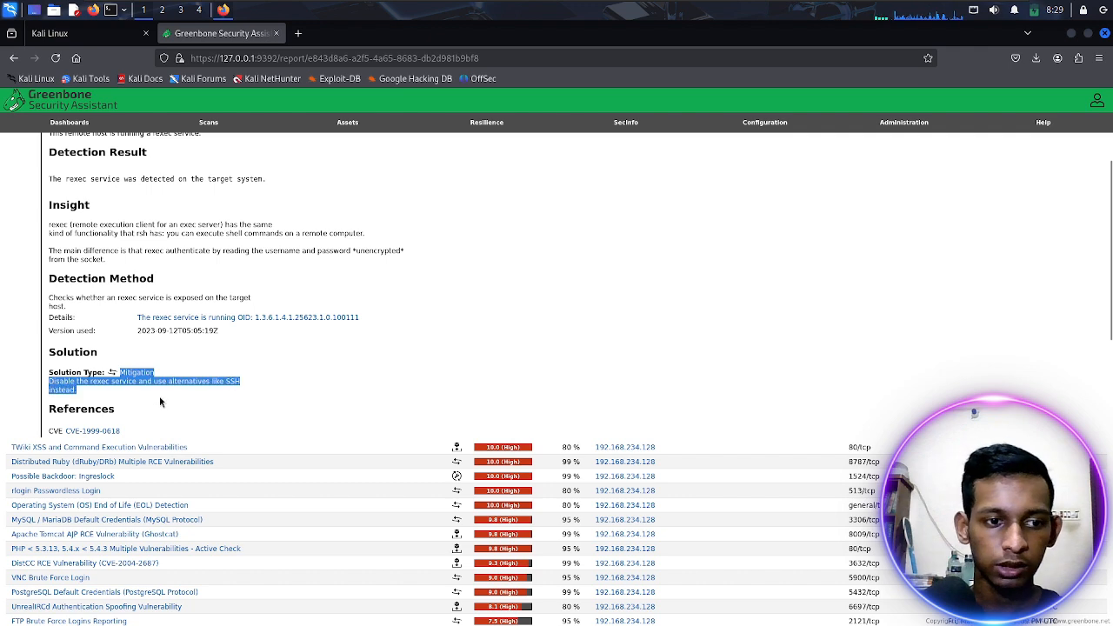
click(134, 394)
Expand the TWiki XSS and Command Execution Vulnerabilities finding and read its detection result, insight and detection method
scroll(527, 409, down, 3)
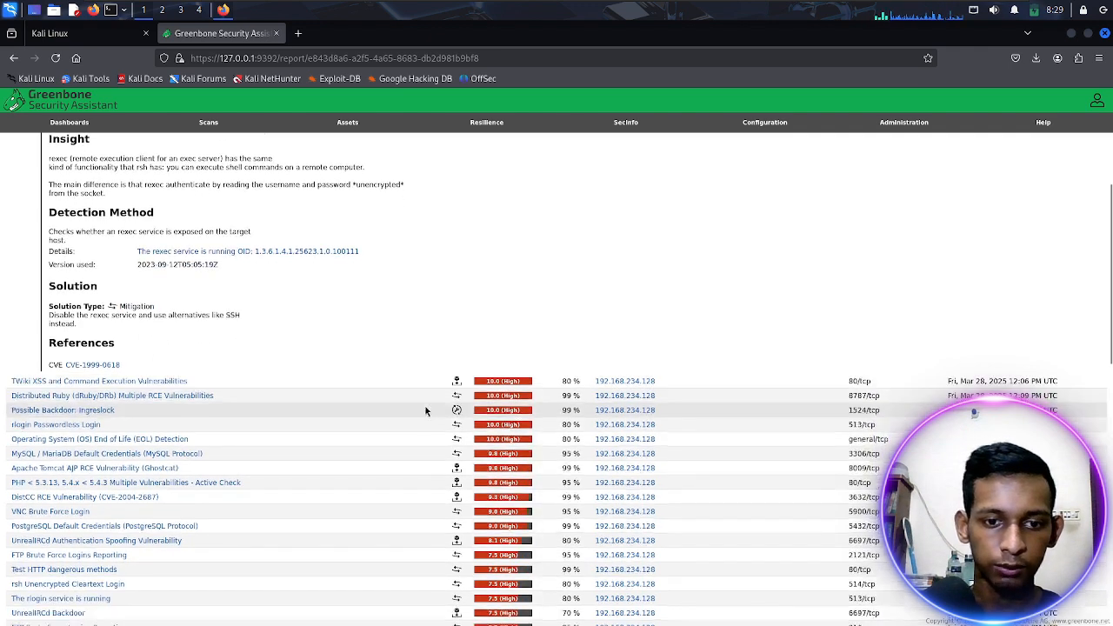
click(91, 316)
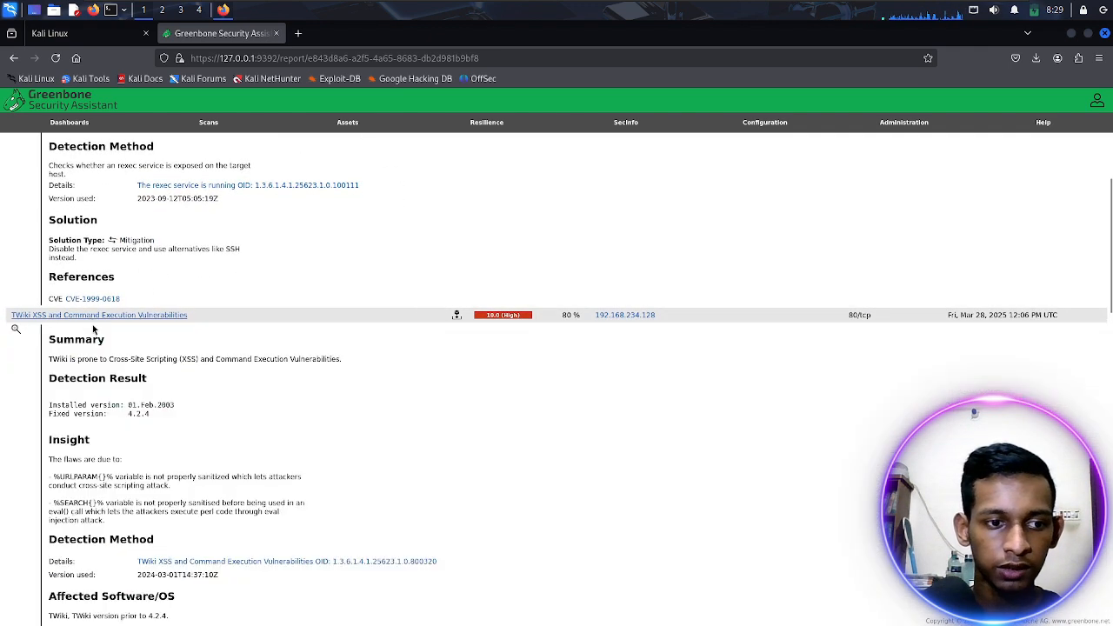
scroll(93, 330, down, 3)
drag(55, 247, 132, 250)
click(163, 298)
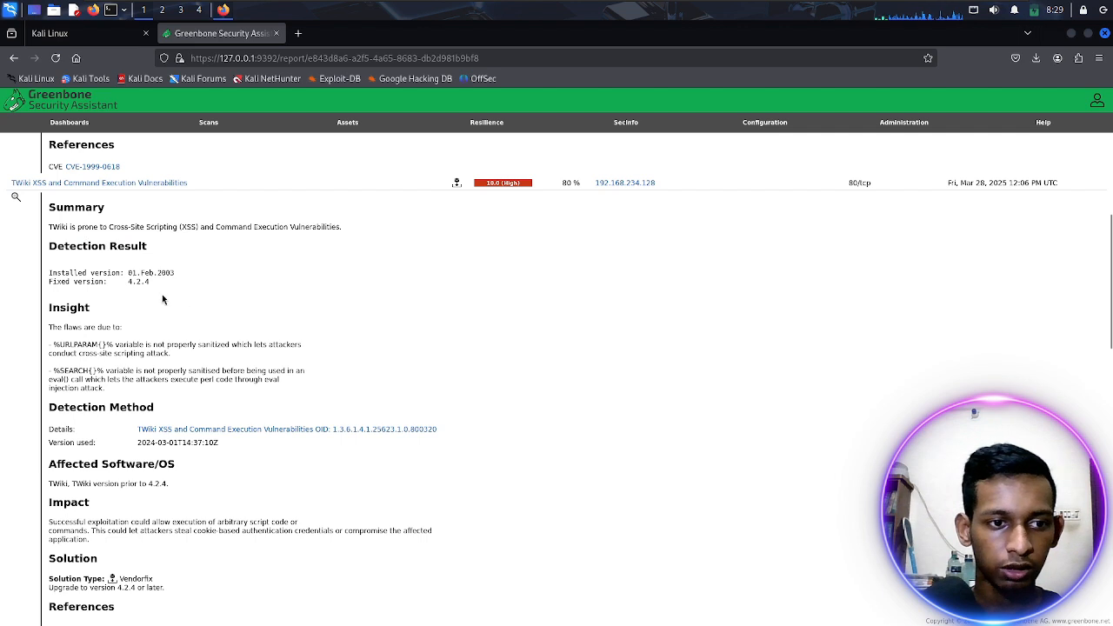
drag(78, 308, 43, 296)
click(101, 329)
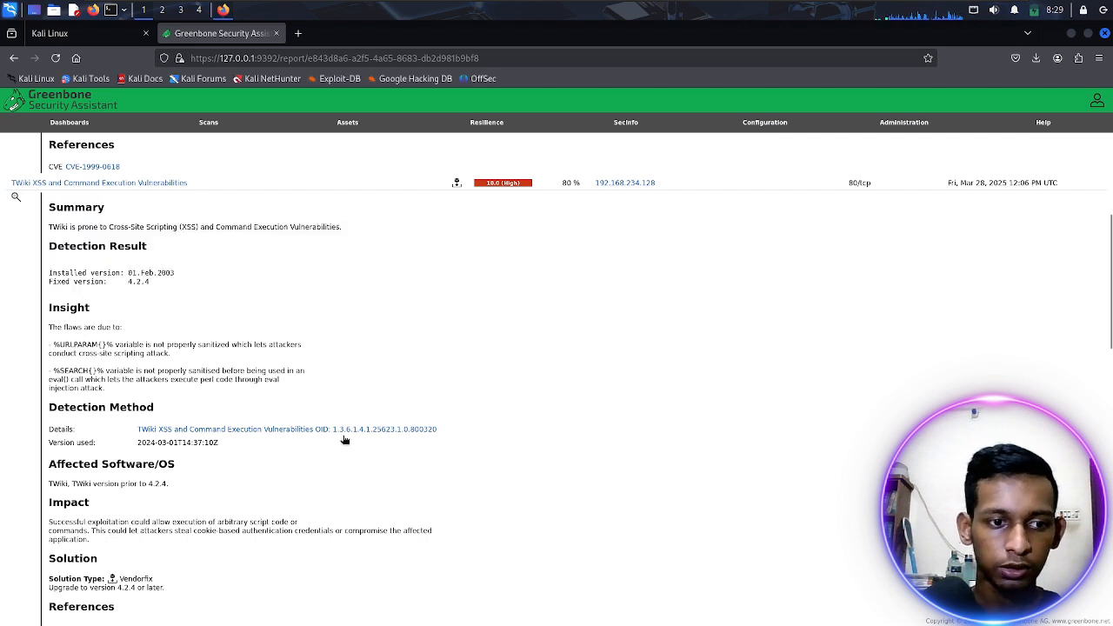
drag(153, 407, 87, 407)
click(179, 445)
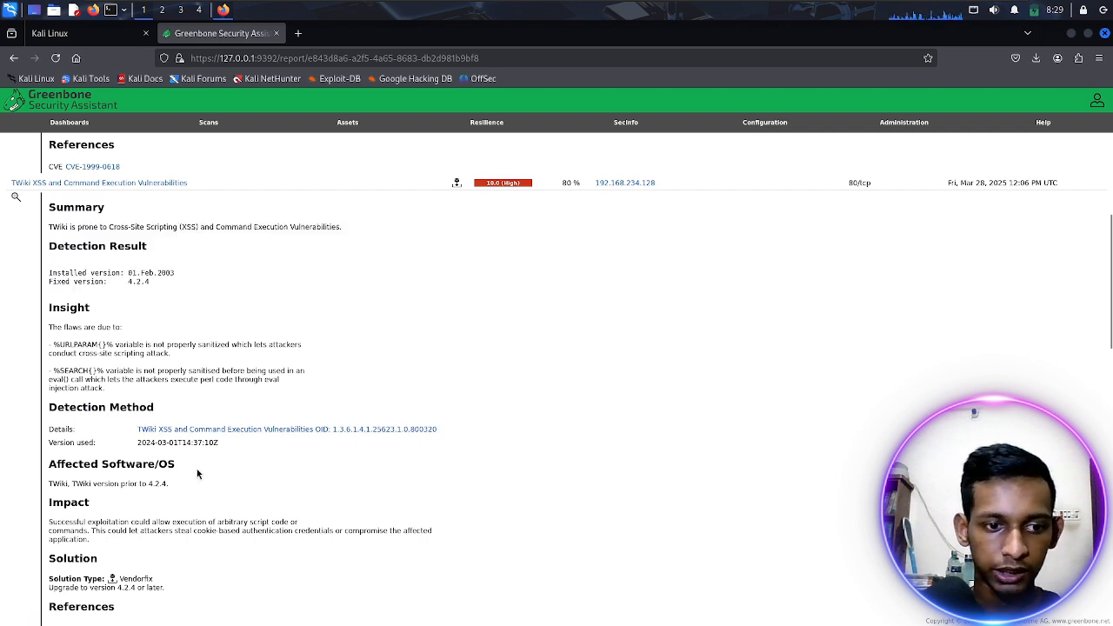
Examine the TWiki finding's affected software, impact and solution sections
drag(177, 474, 39, 465)
click(102, 444)
scroll(207, 400, down, 3)
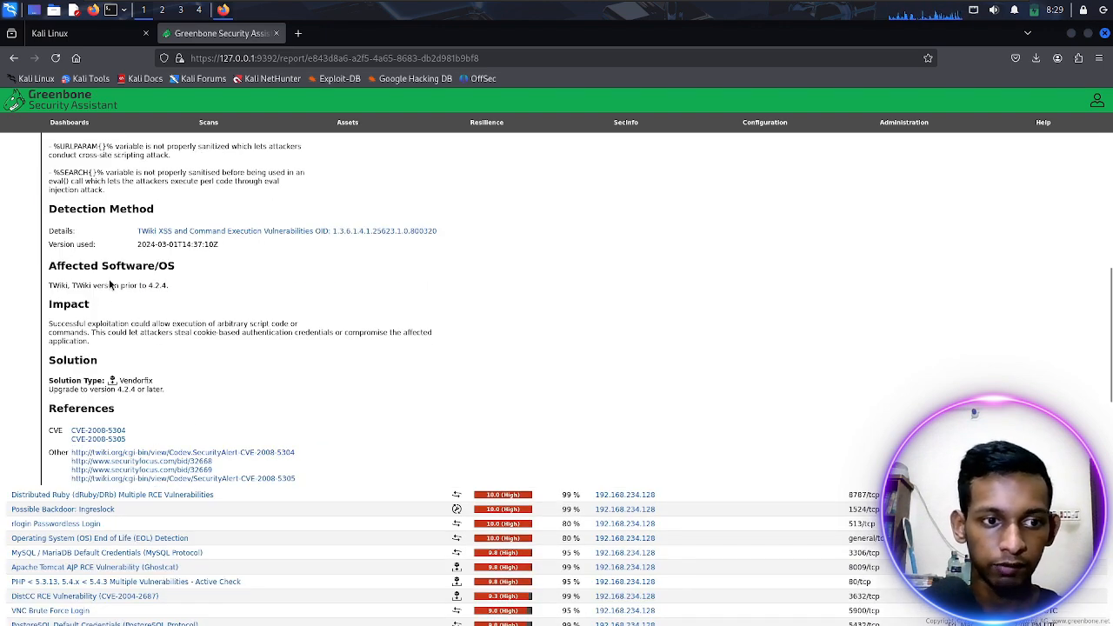
drag(105, 311, 254, 334)
click(101, 306)
click(220, 381)
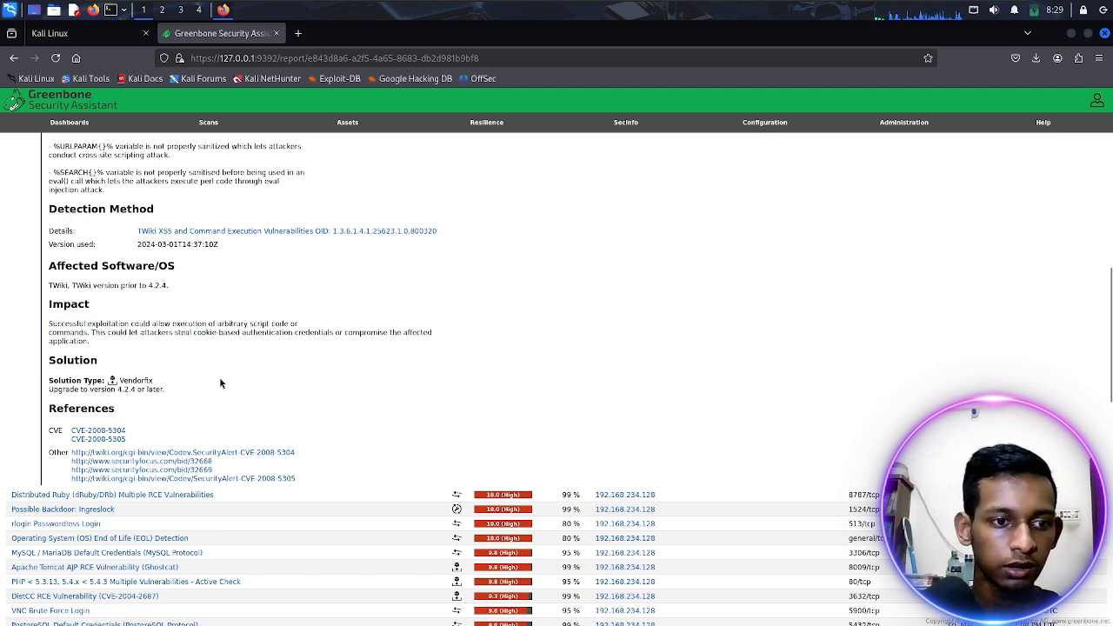
drag(167, 394, 106, 378)
click(158, 387)
click(107, 358)
Expand the Distributed Ruby (dRuby/DRb) Multiple RCE Vulnerabilities finding and look through to its solution and references
scroll(384, 402, down, 3)
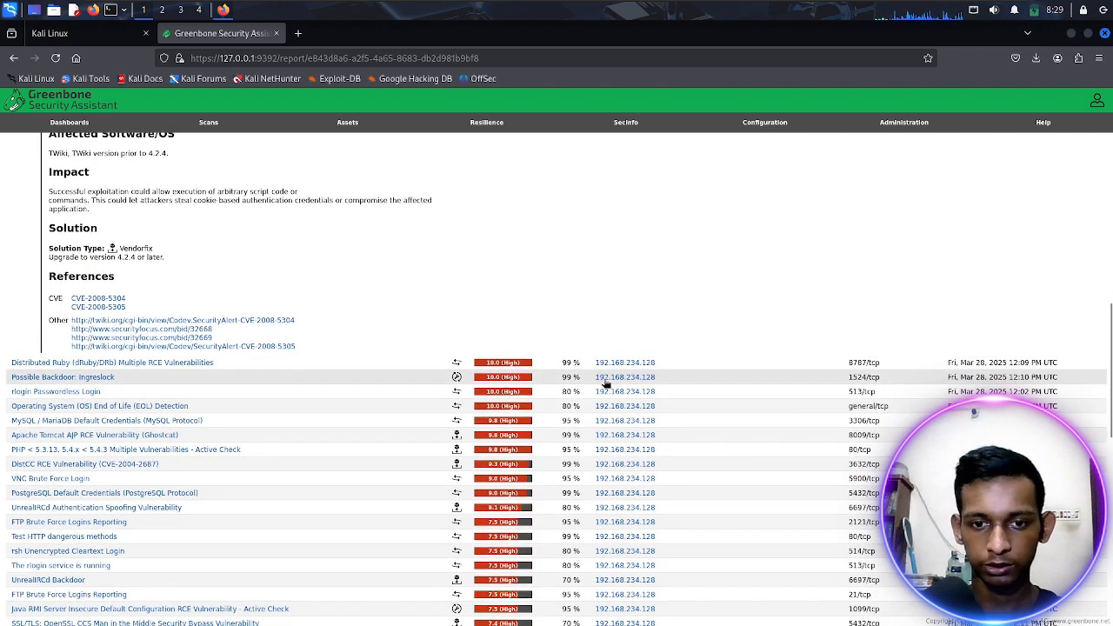
click(166, 366)
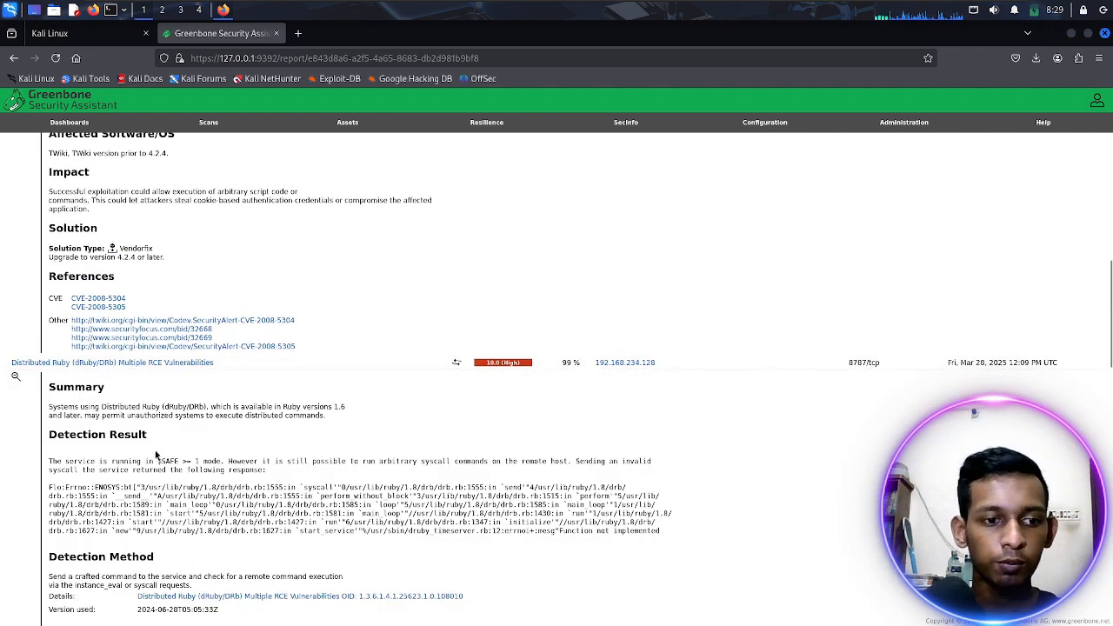
scroll(249, 407, down, 5)
scroll(116, 362, down, 9)
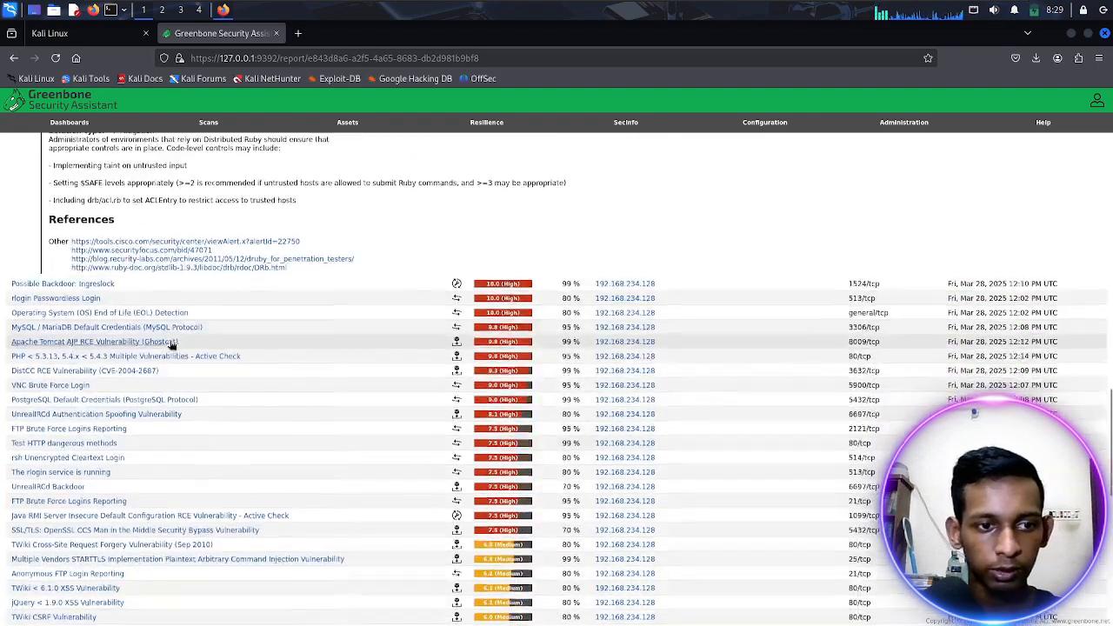
scroll(60, 255, up, 5)
double_click(104, 300)
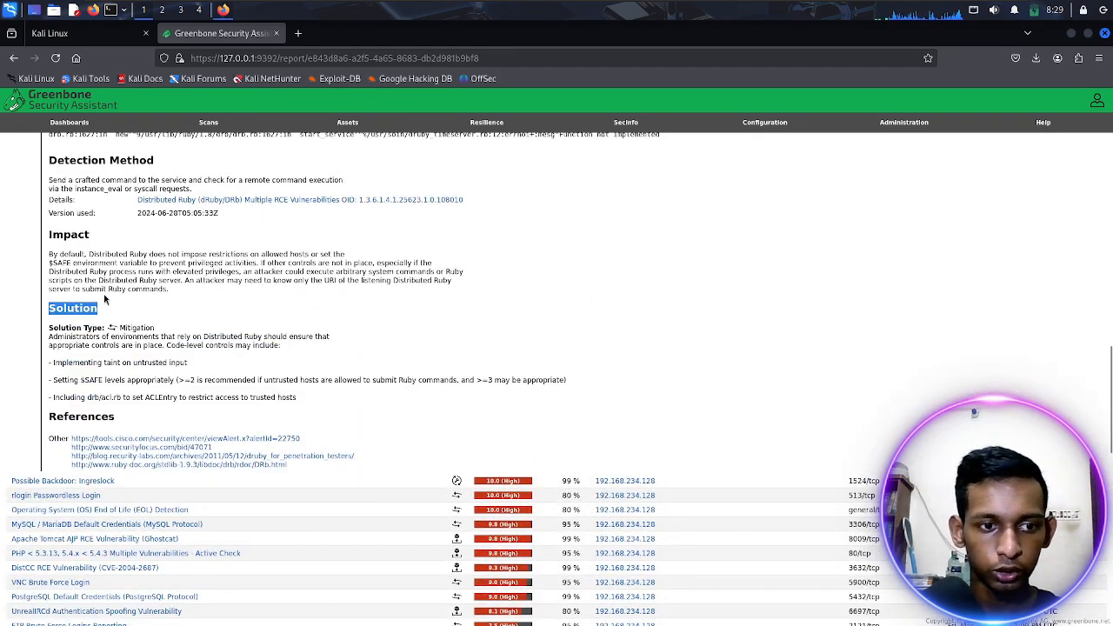
click(122, 289)
Read the Distributed Ruby finding's detection result and impact text
scroll(171, 292, up, 5)
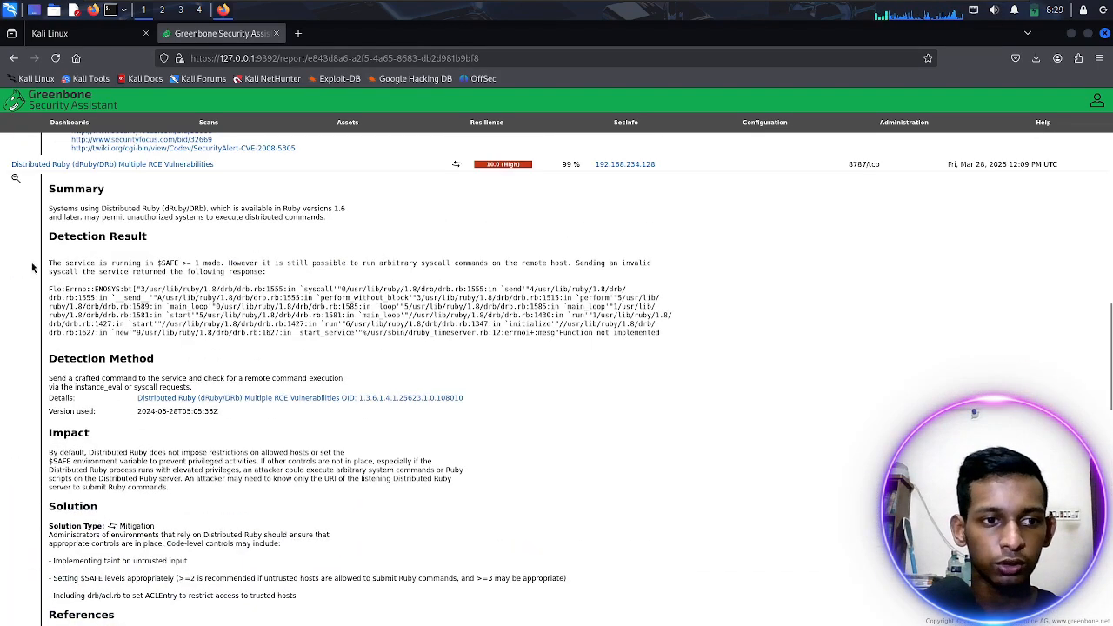
drag(49, 265, 324, 345)
click(276, 358)
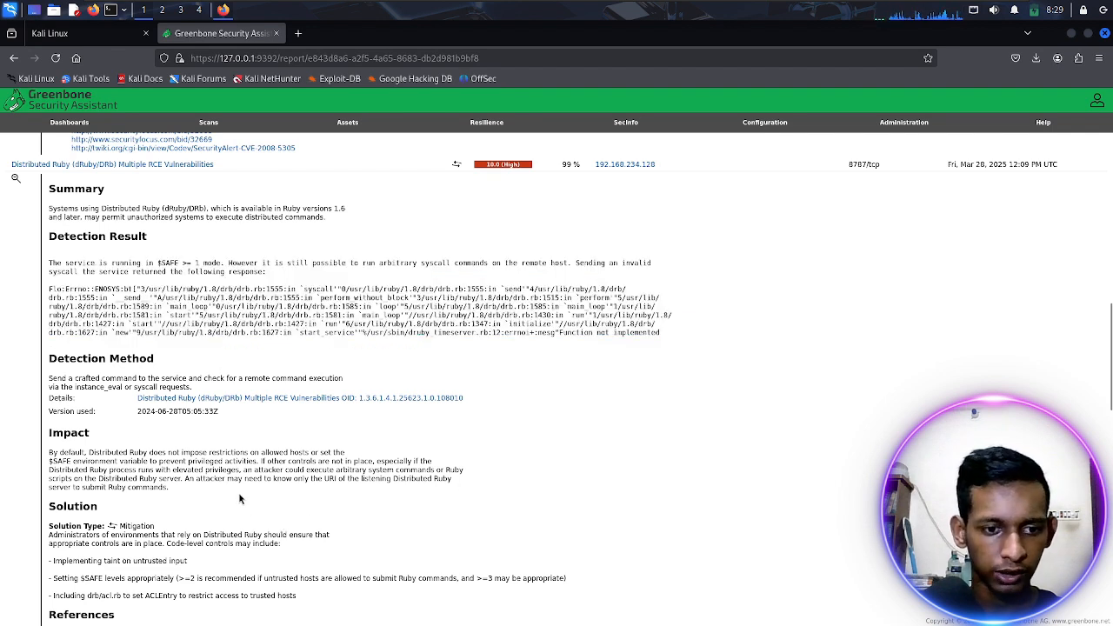
drag(231, 499, 371, 489)
click(97, 443)
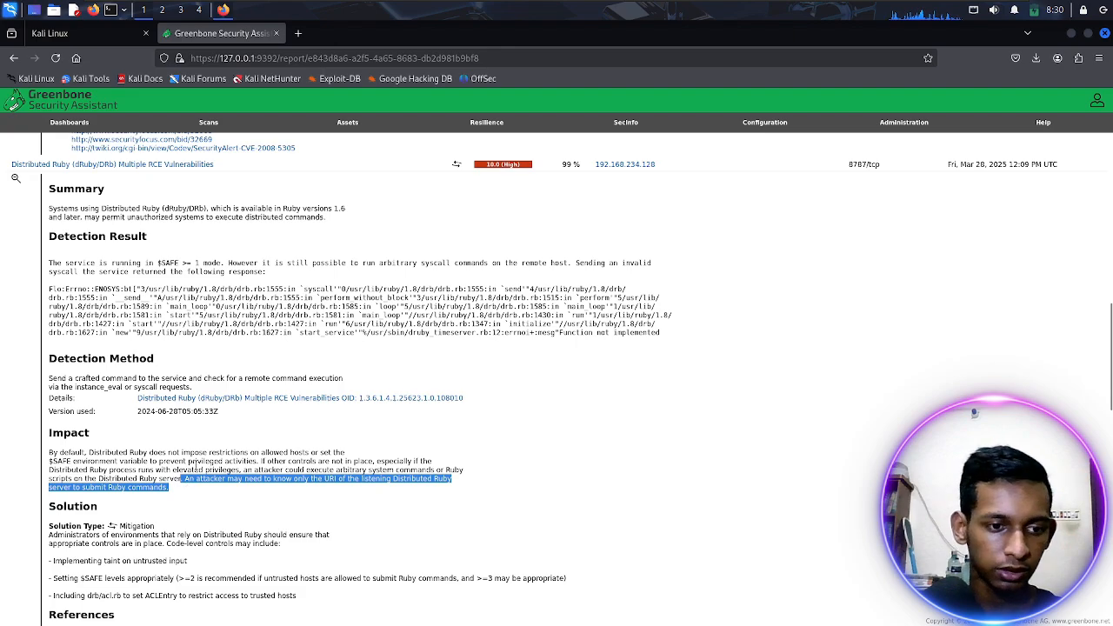
Expand the Anonymous FTP Login Reporting finding and look through its detection result, insight and solution
scroll(434, 277, down, 7)
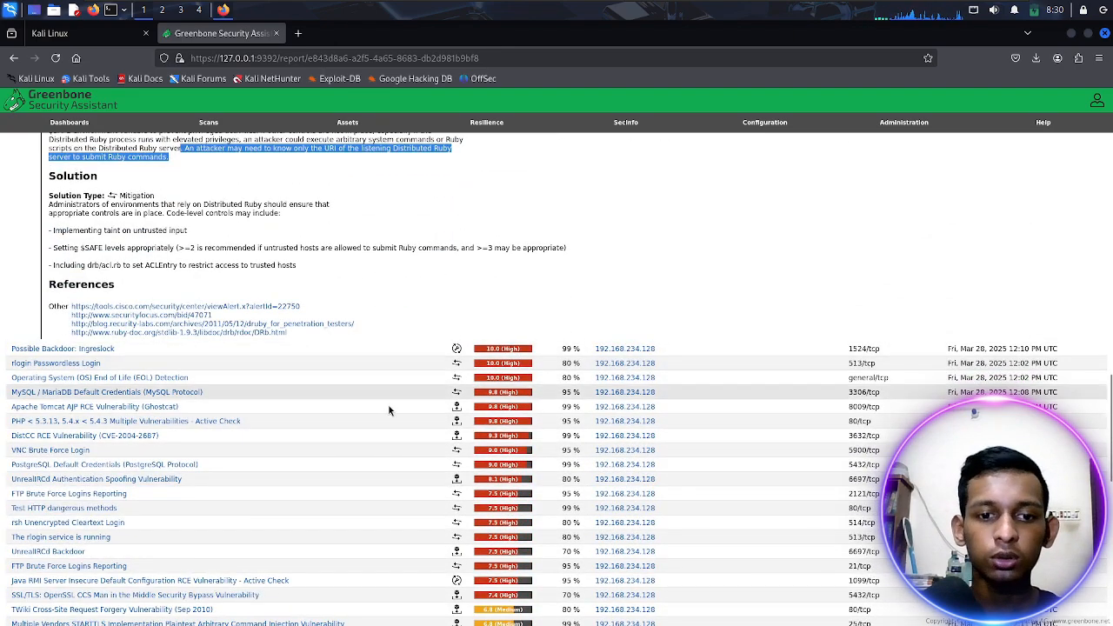
scroll(405, 435, down, 15)
scroll(414, 383, up, 5)
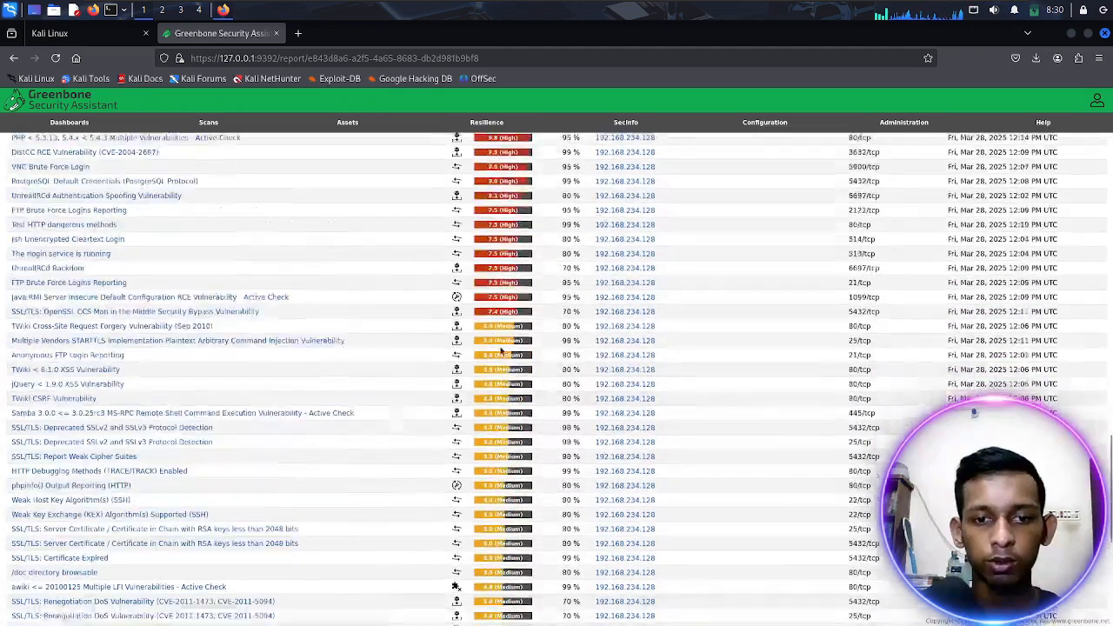
click(102, 376)
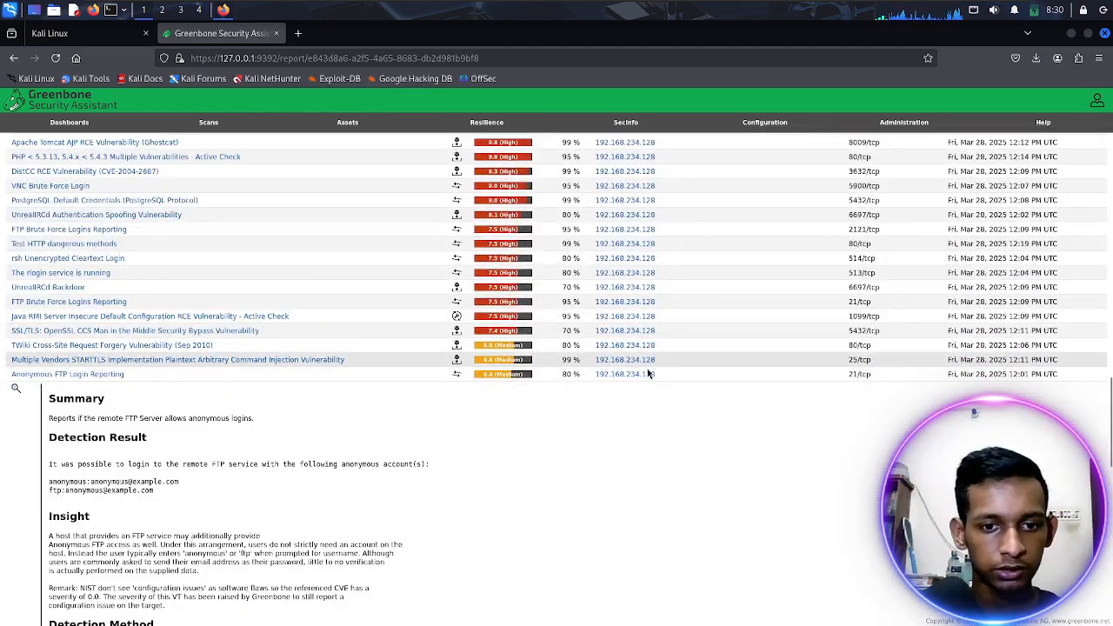
scroll(96, 400, down, 5)
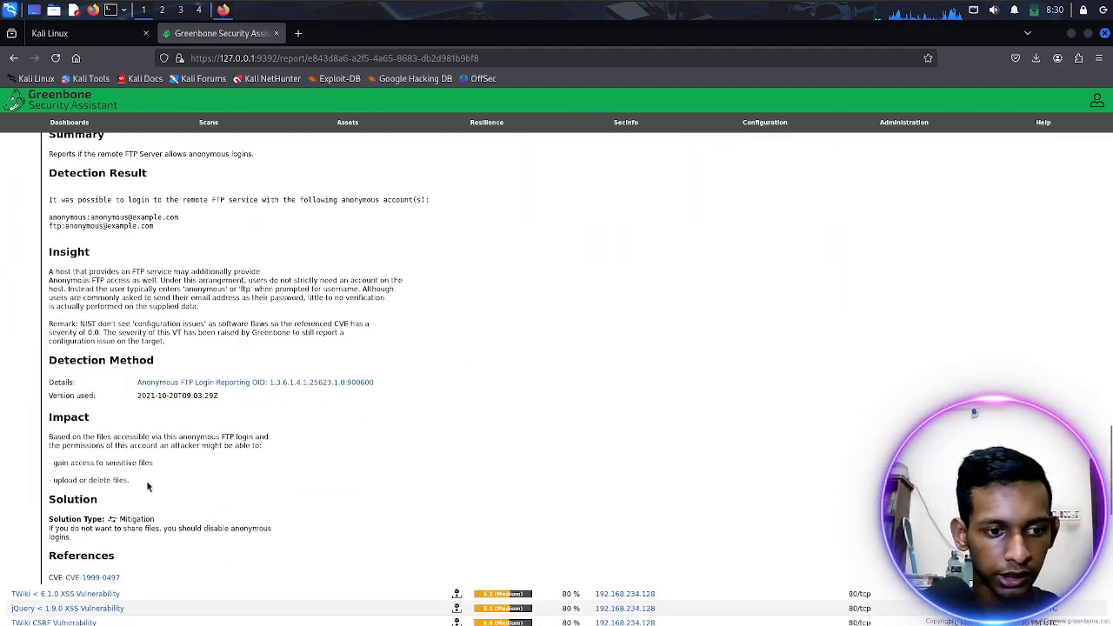
scroll(148, 487, down, 3)
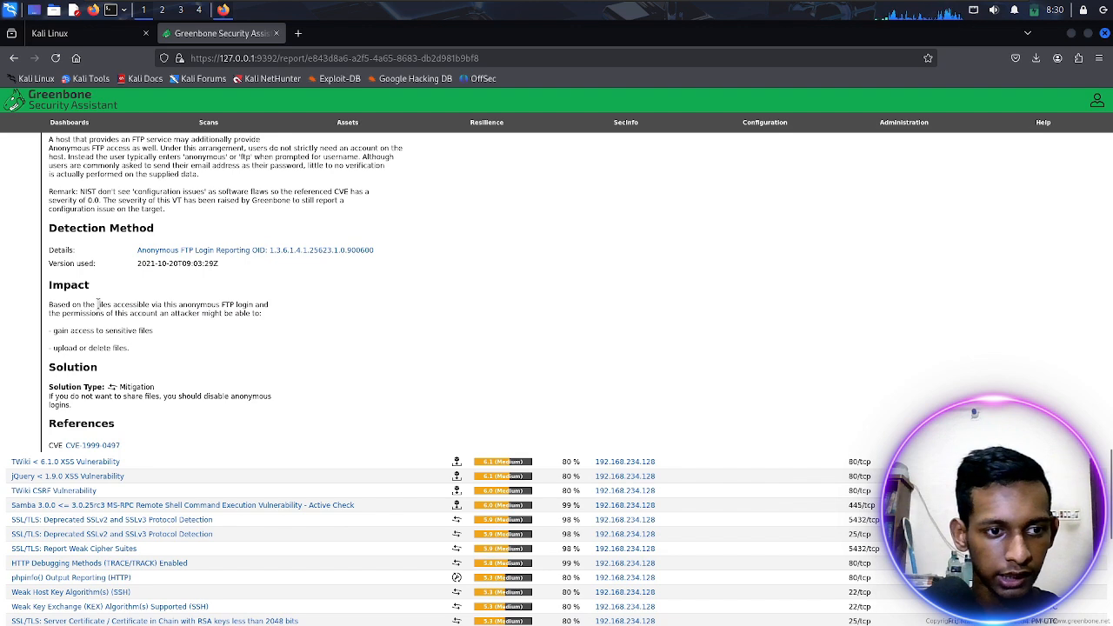
Read the Anonymous FTP finding's impact section, including the file access and upload or delete risks
drag(50, 331, 169, 338)
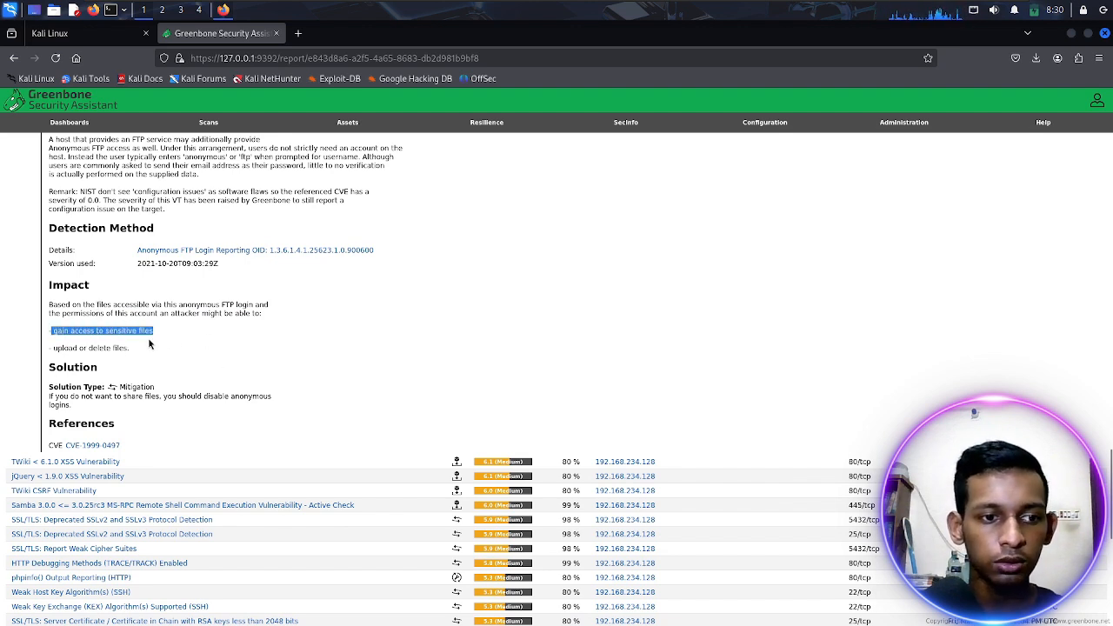
drag(51, 346, 133, 359)
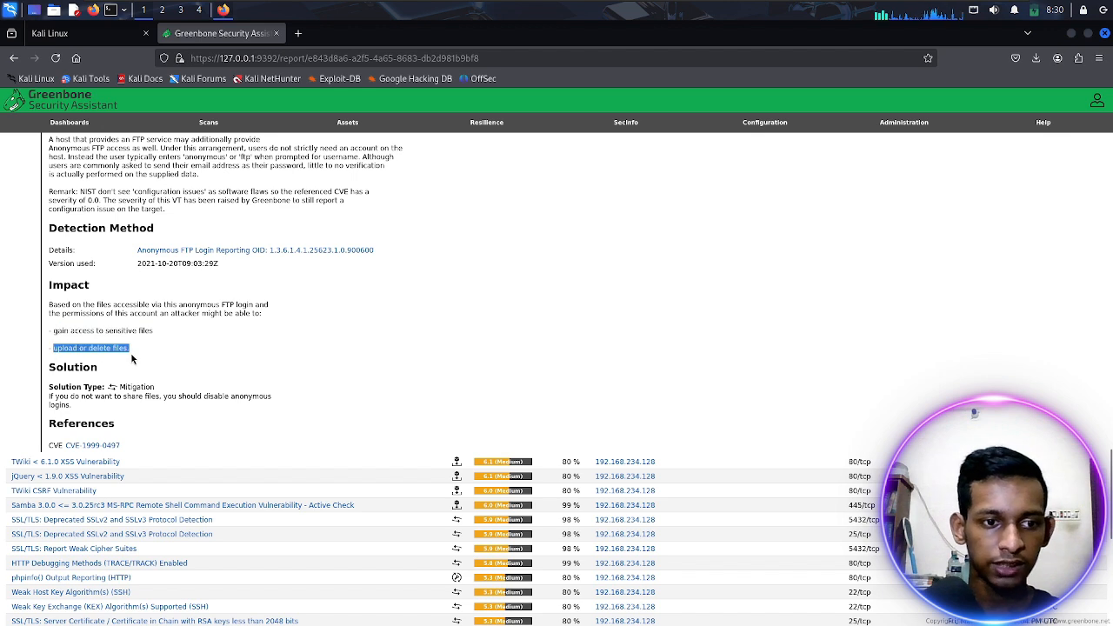
click(116, 331)
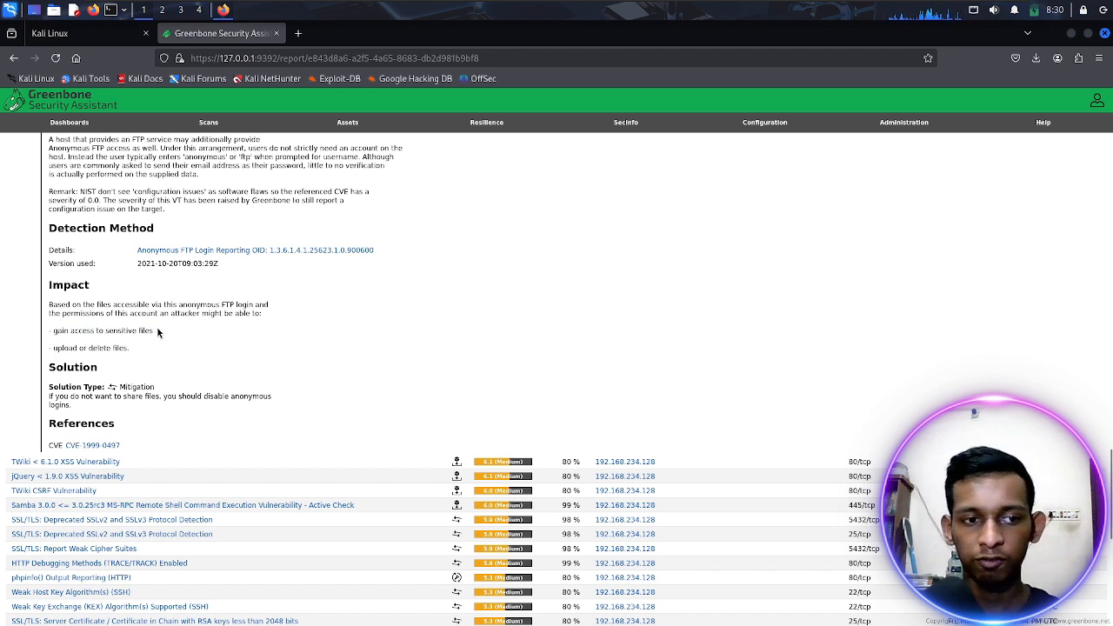
drag(127, 348, 49, 306)
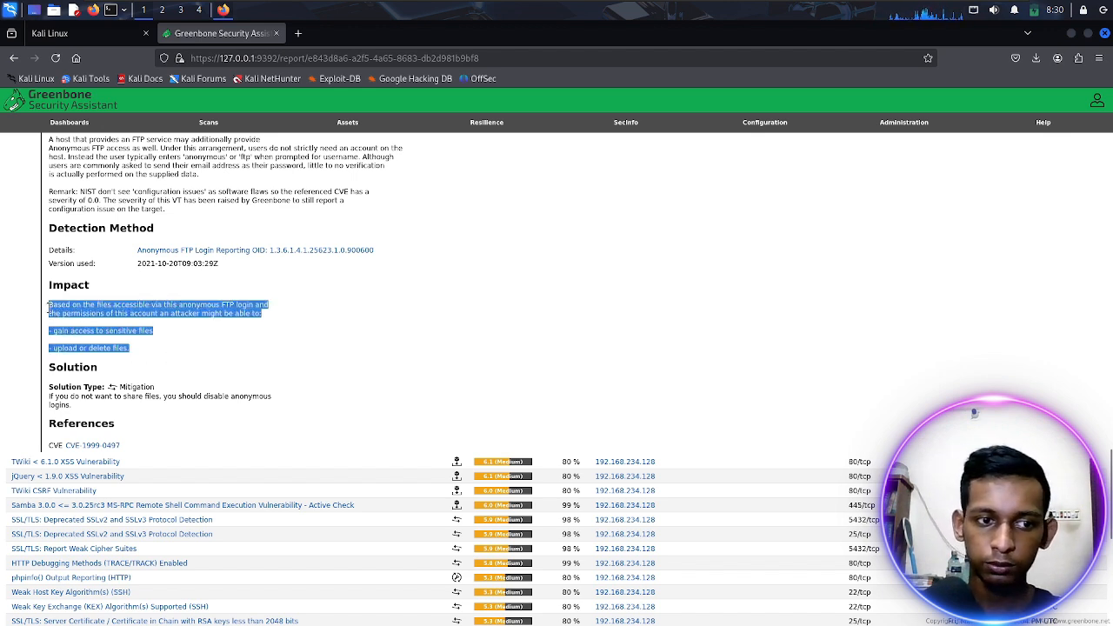
Expand the SSLv3 CBC Cipher Suites Information Disclosure (POODLE) finding on port 5432/tcp and look through its details
scroll(257, 384, down, 15)
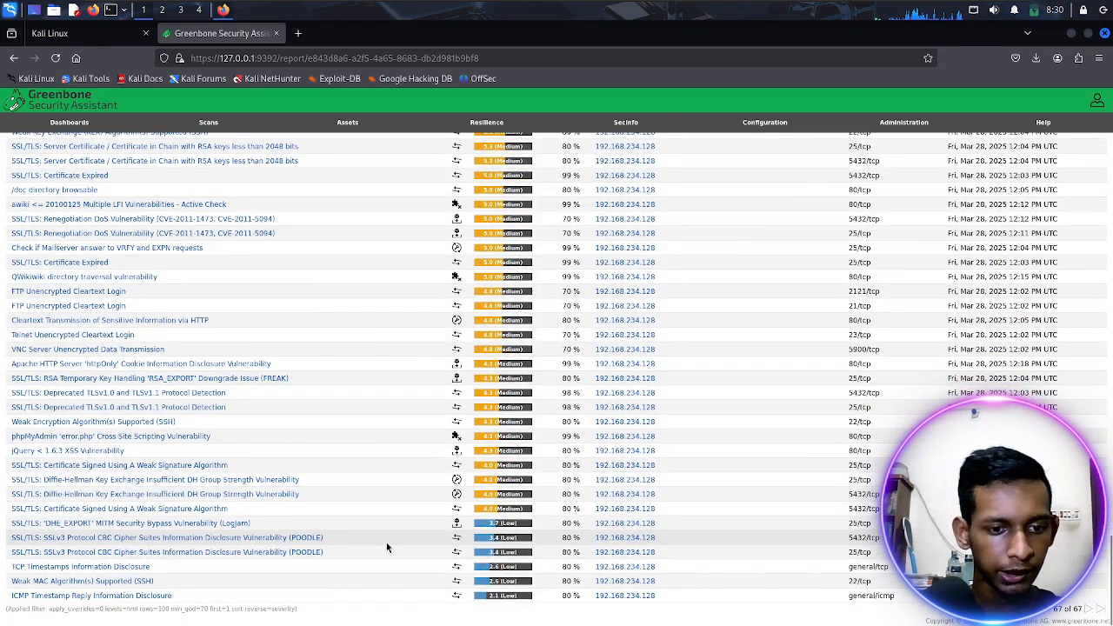
click(299, 539)
scroll(122, 500, down, 3)
scroll(269, 478, down, 3)
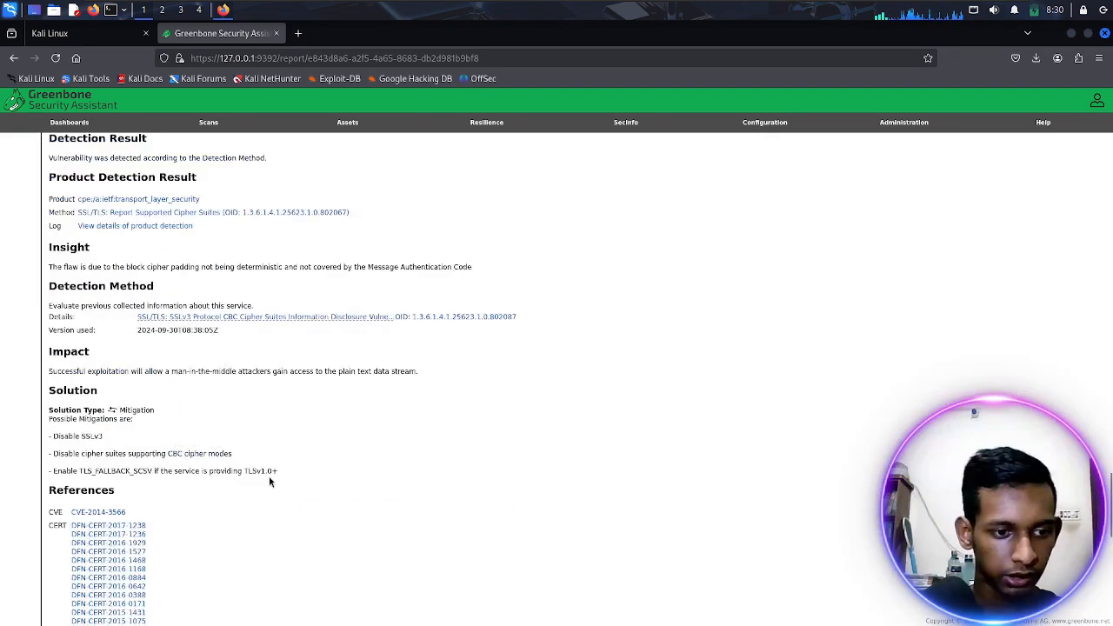
Read the possible mitigations in the POODLE finding's solution section, from disabling SSLv3 to enabling TLS_FALLBACK_SCSV
drag(45, 374, 215, 387)
click(99, 370)
click(55, 371)
click(271, 387)
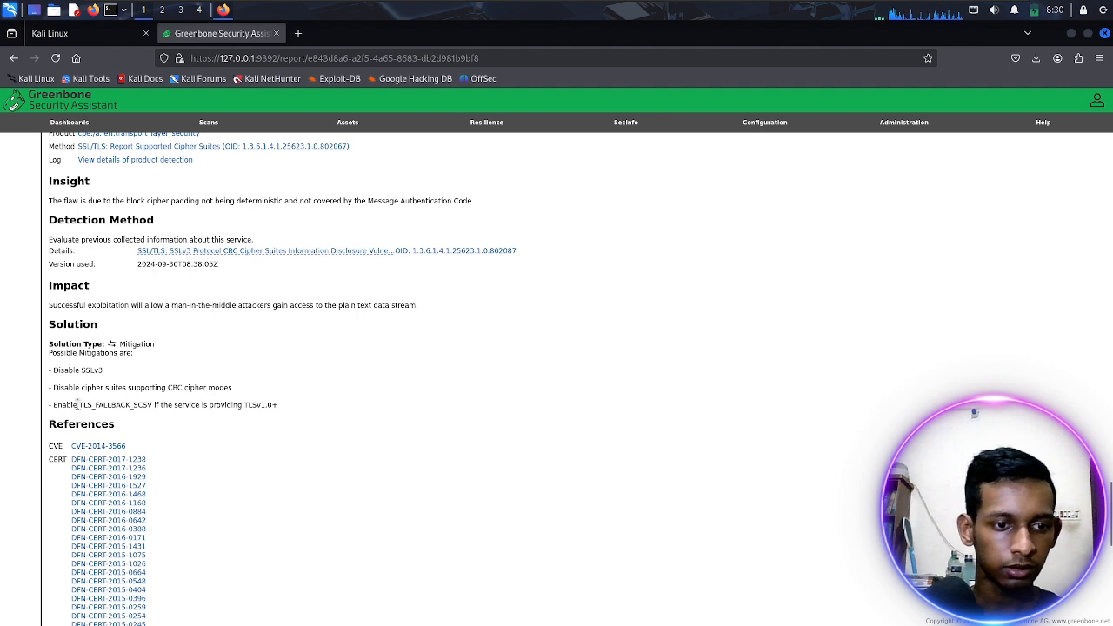
drag(75, 405, 125, 405)
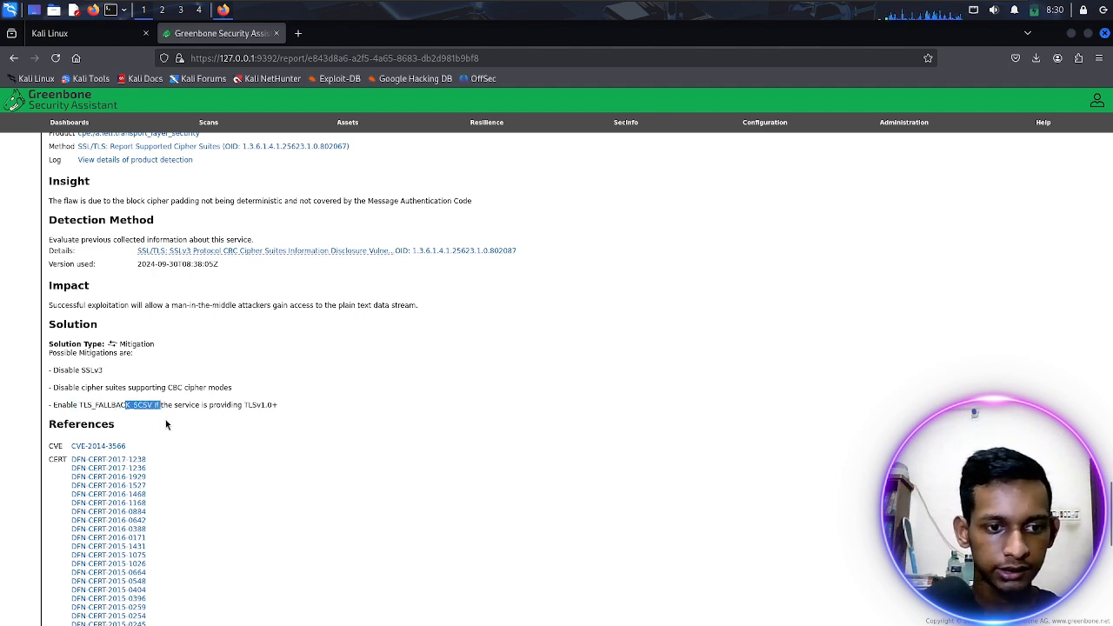
click(270, 403)
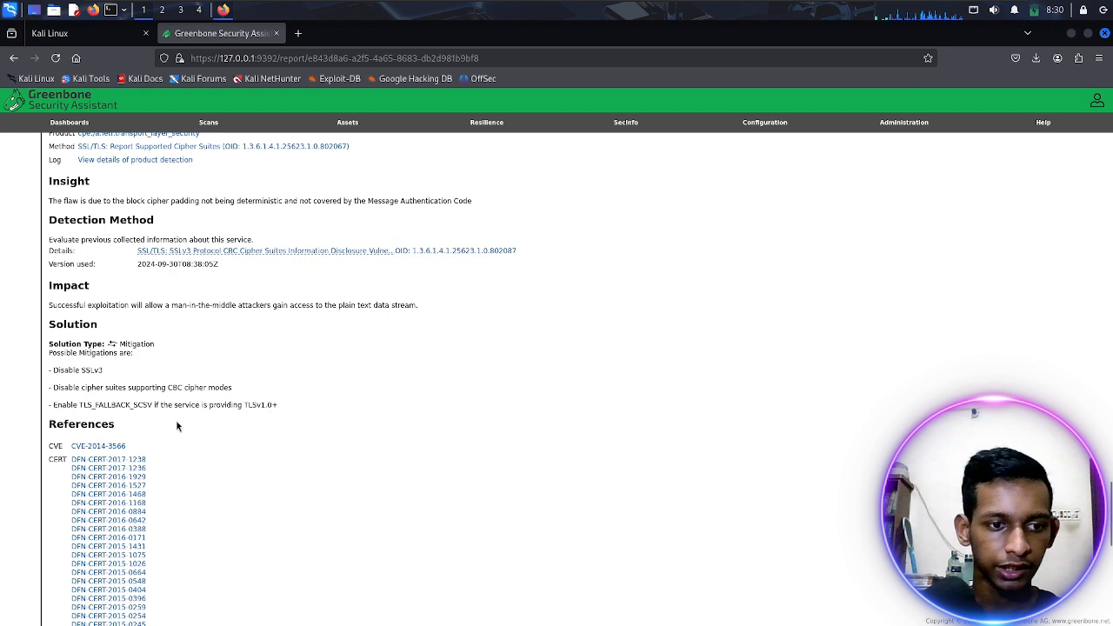
drag(85, 416, 67, 379)
click(201, 427)
Open CVE-2014-3566 from the POODLE finding's references and check its user tags and general information
scroll(124, 435, down, 3)
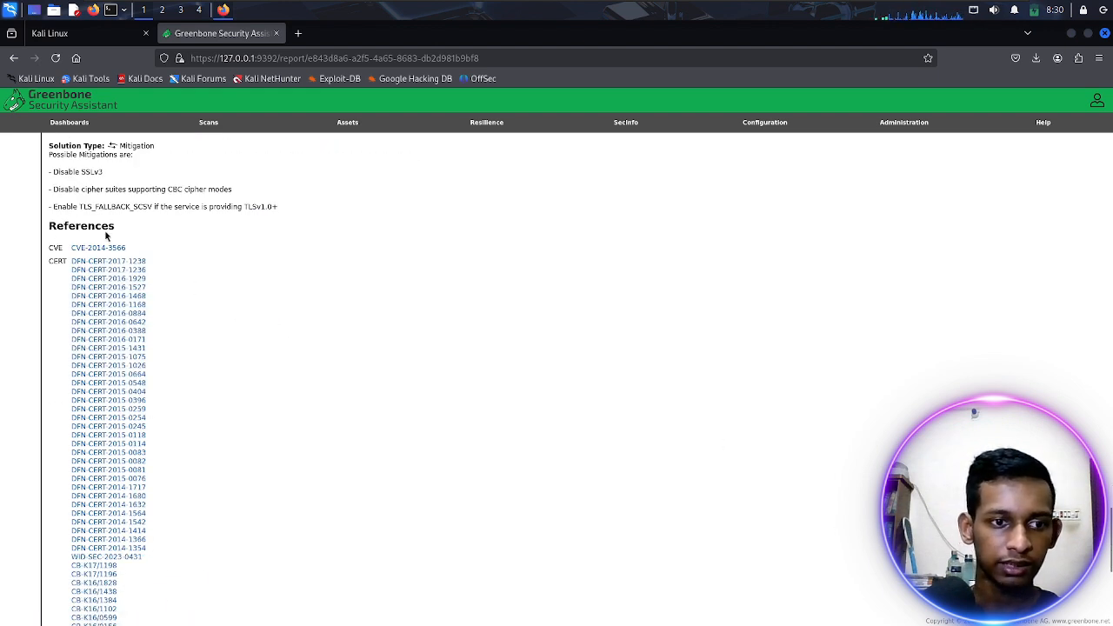
click(96, 251)
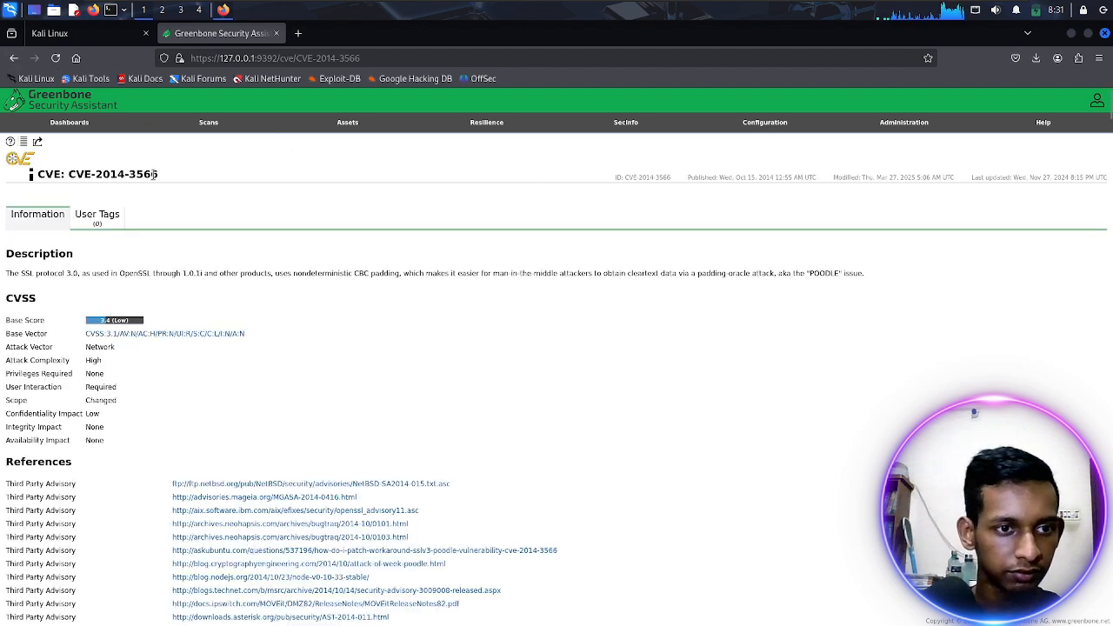
drag(158, 173, 33, 174)
click(94, 215)
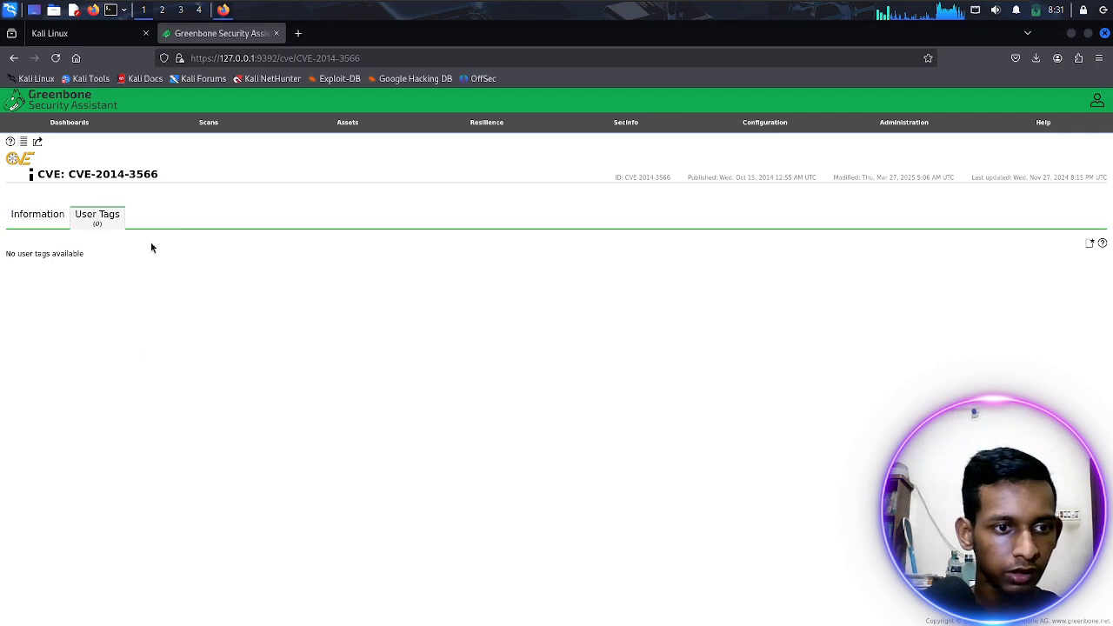
click(27, 219)
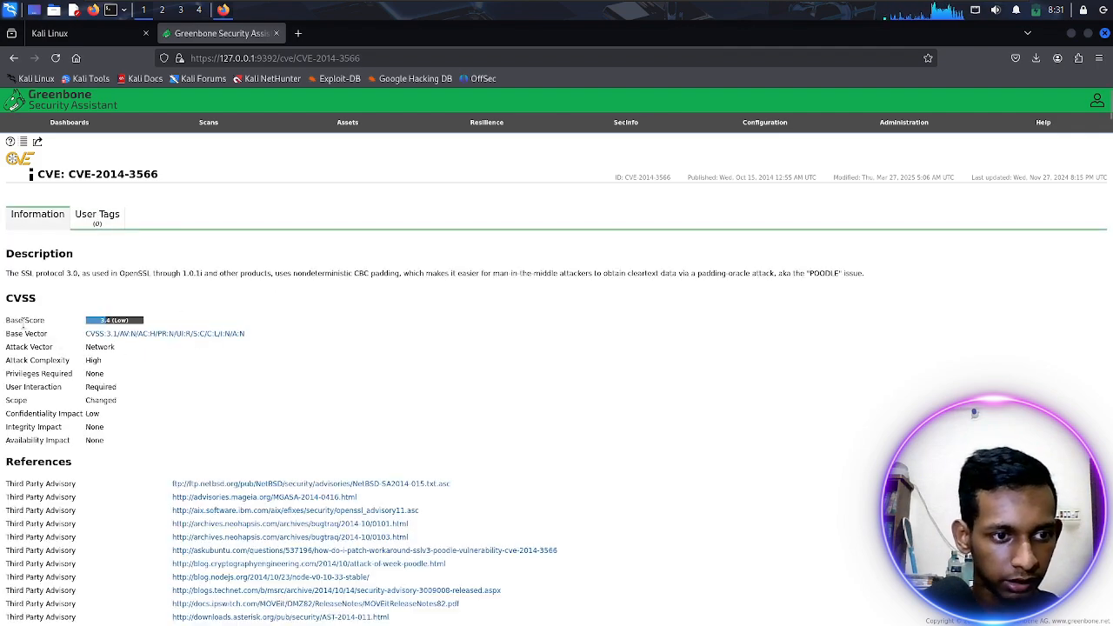
Look through the advisory links in the references of CVE-2014-3566
scroll(164, 432, down, 10)
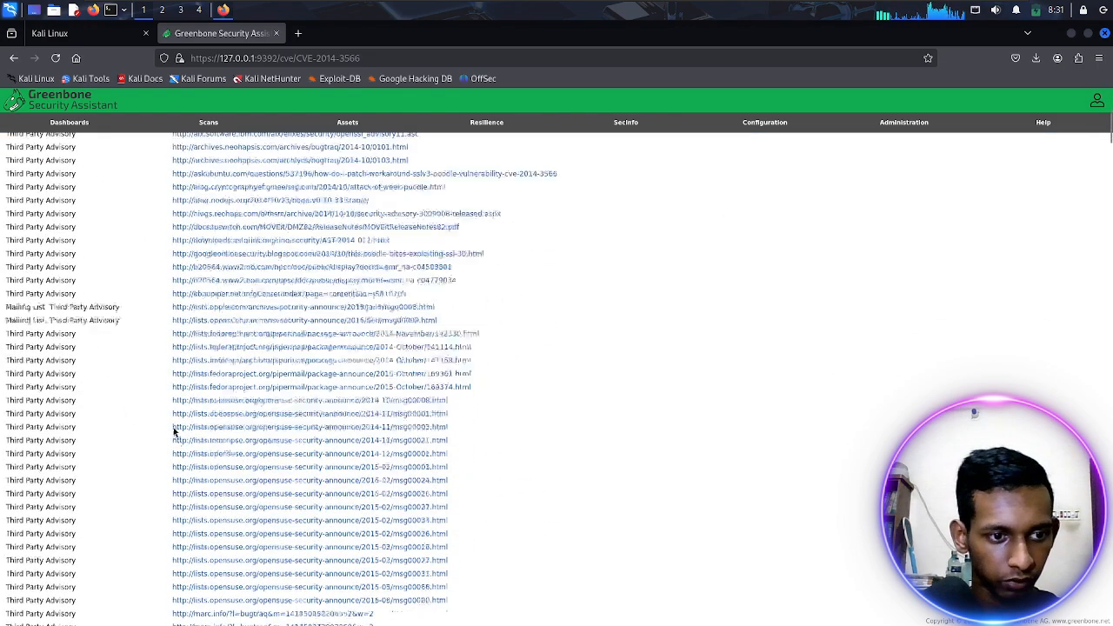
scroll(164, 432, down, 10)
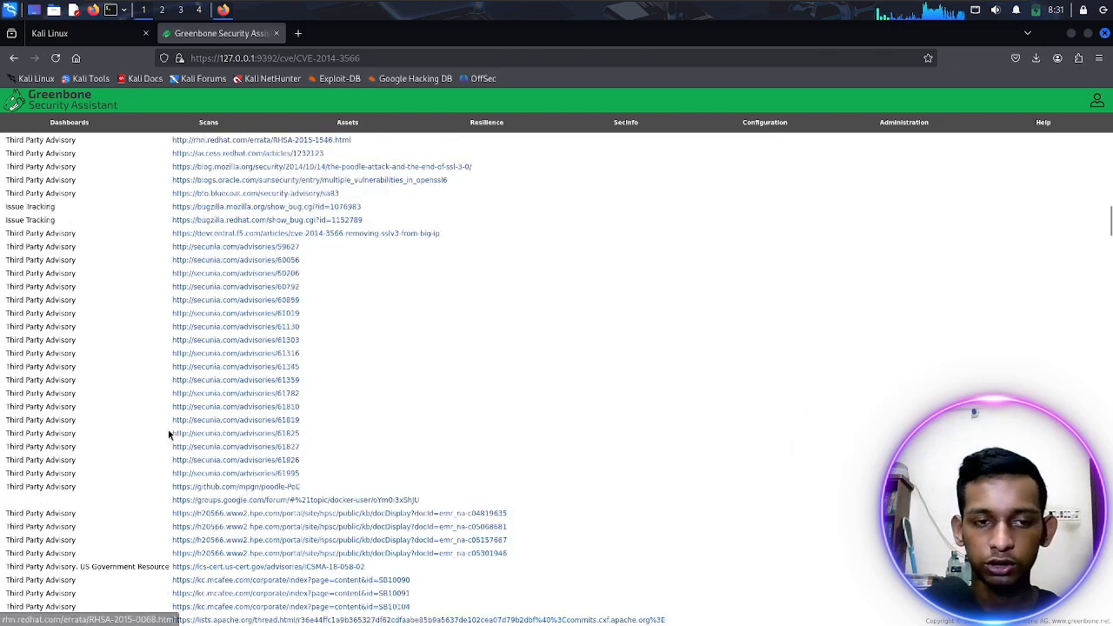
scroll(274, 432, up, 10)
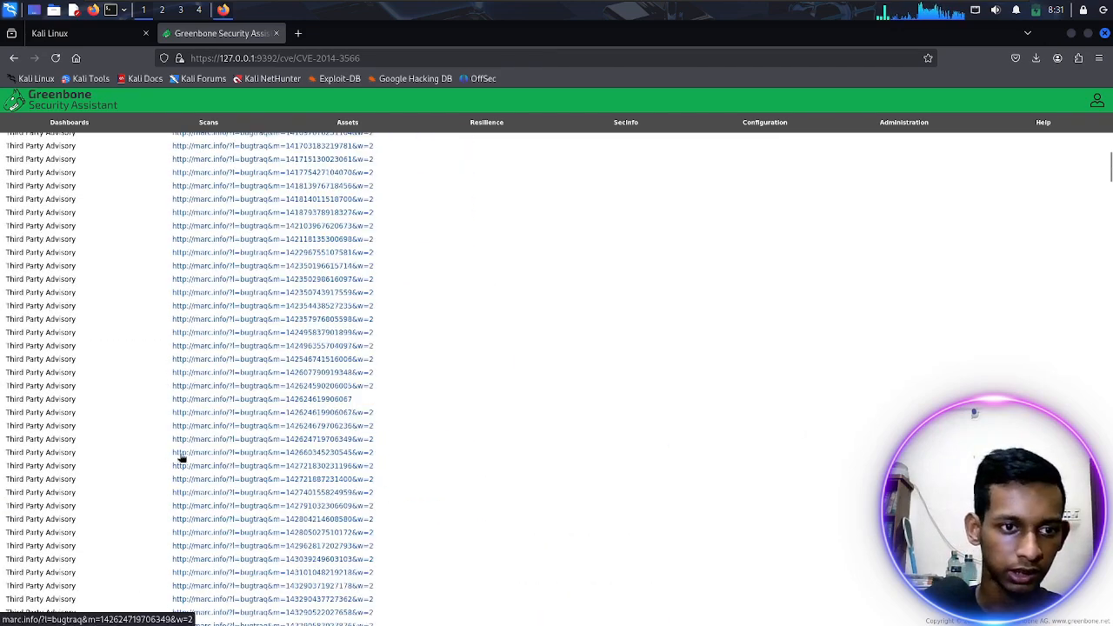
scroll(181, 449, up, 10)
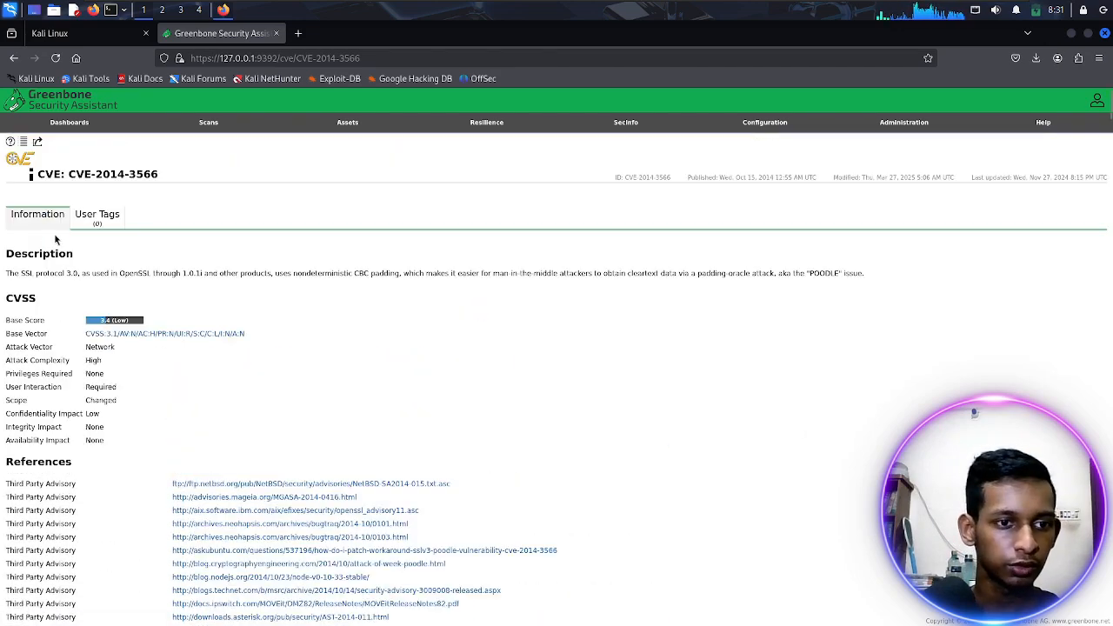
Examine the CVSS metrics and the CVE identifier on the CVE-2014-3566 page
drag(45, 392, 43, 374)
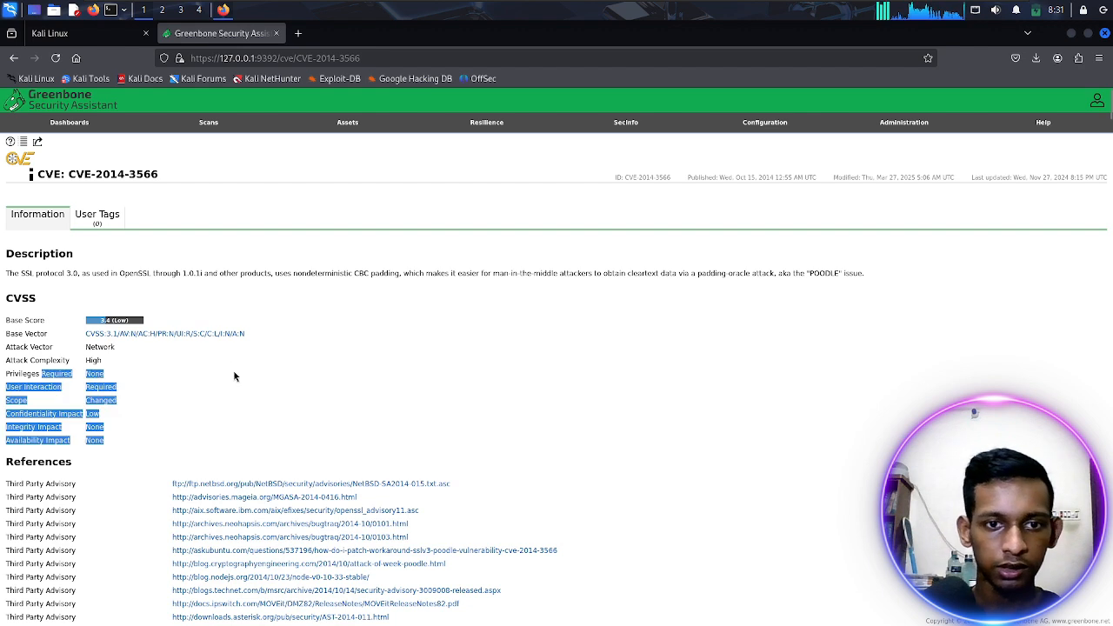
click(233, 370)
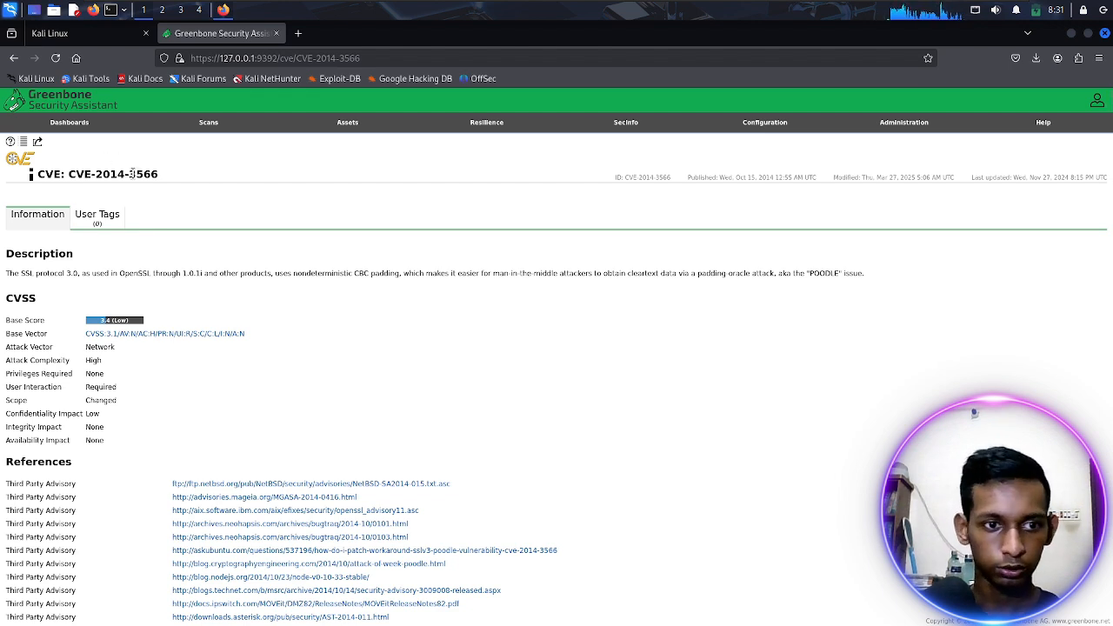
drag(69, 175, 154, 175)
click(61, 170)
click(162, 176)
click(128, 153)
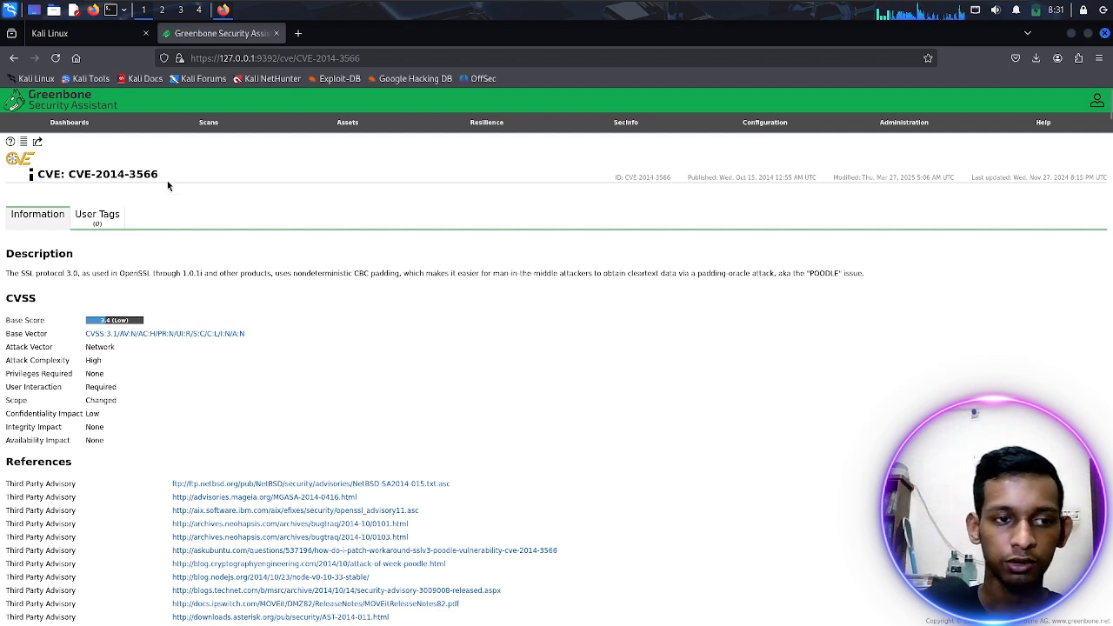
Return to the scan report and review its hosts, ports, applications and operating systems listings
click(14, 57)
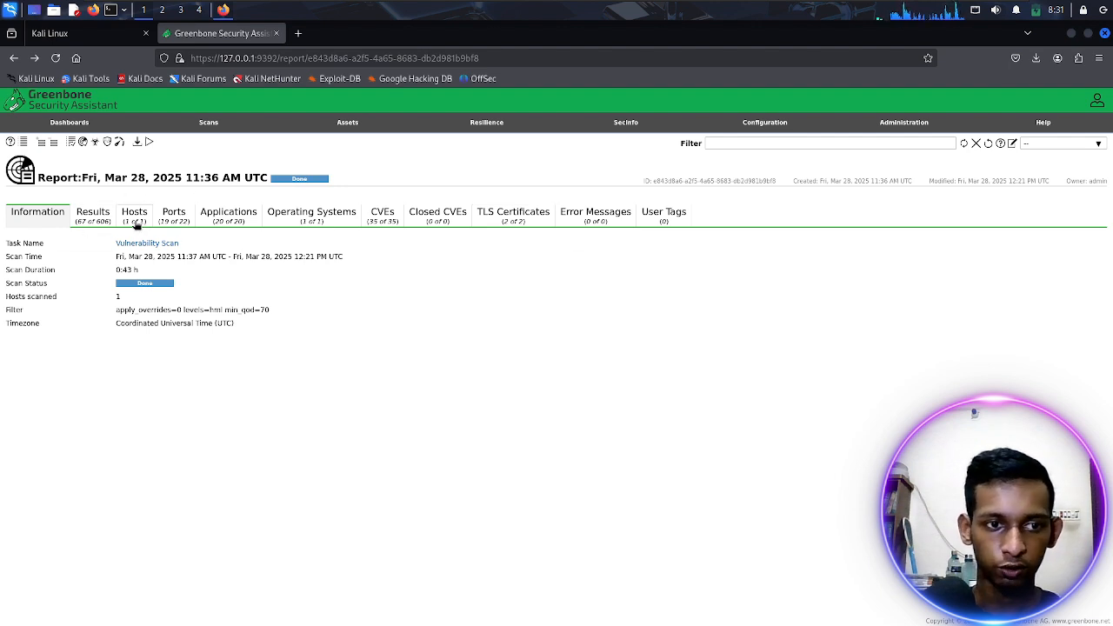
click(135, 219)
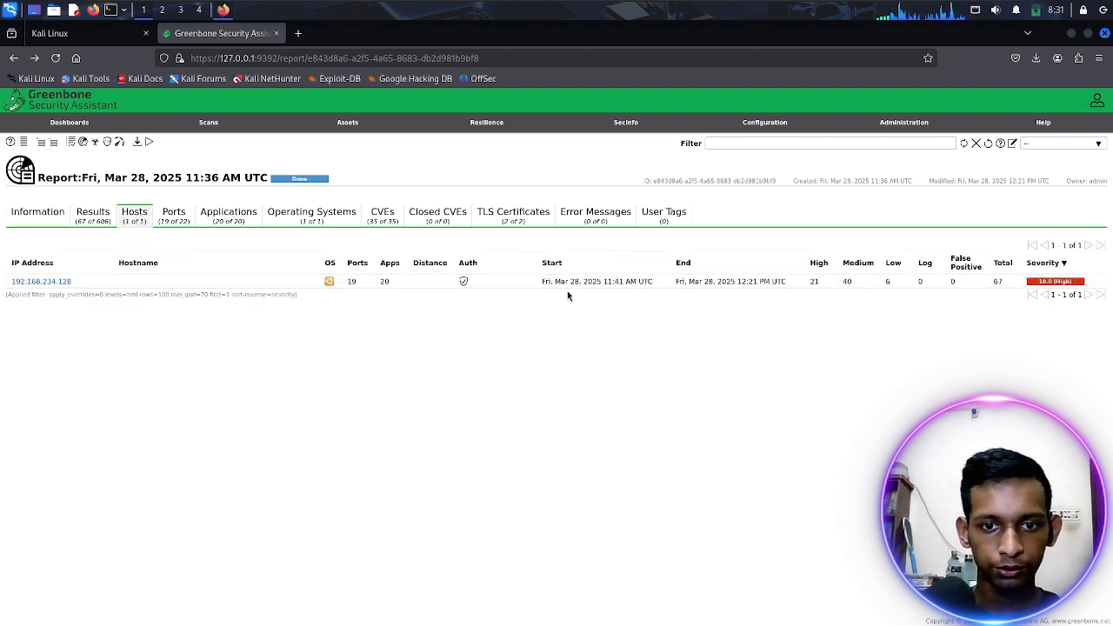
click(167, 217)
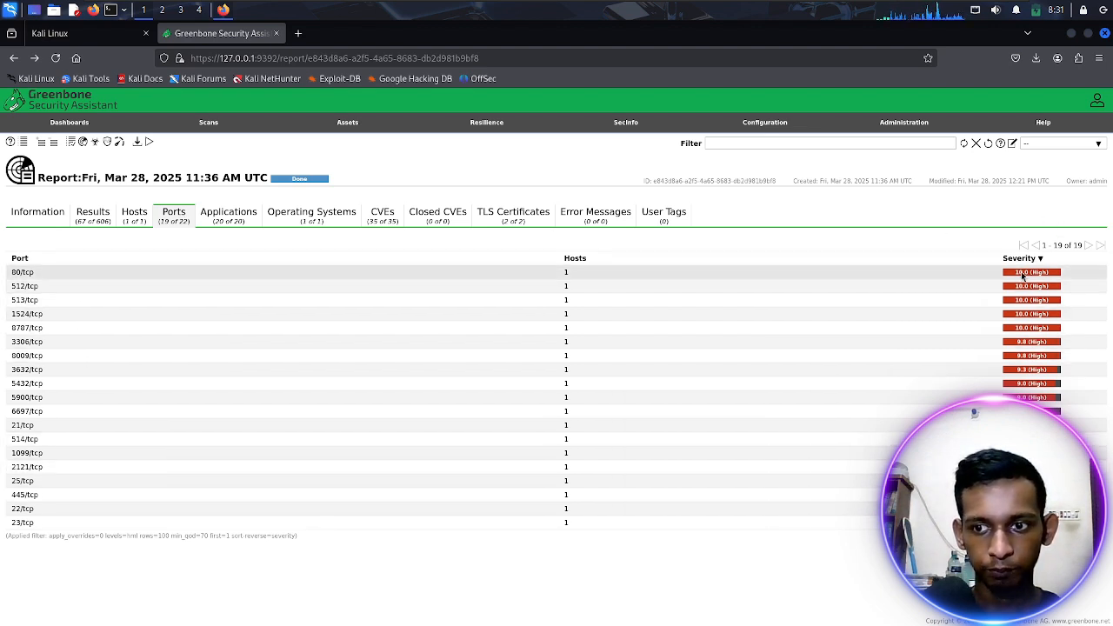
click(241, 217)
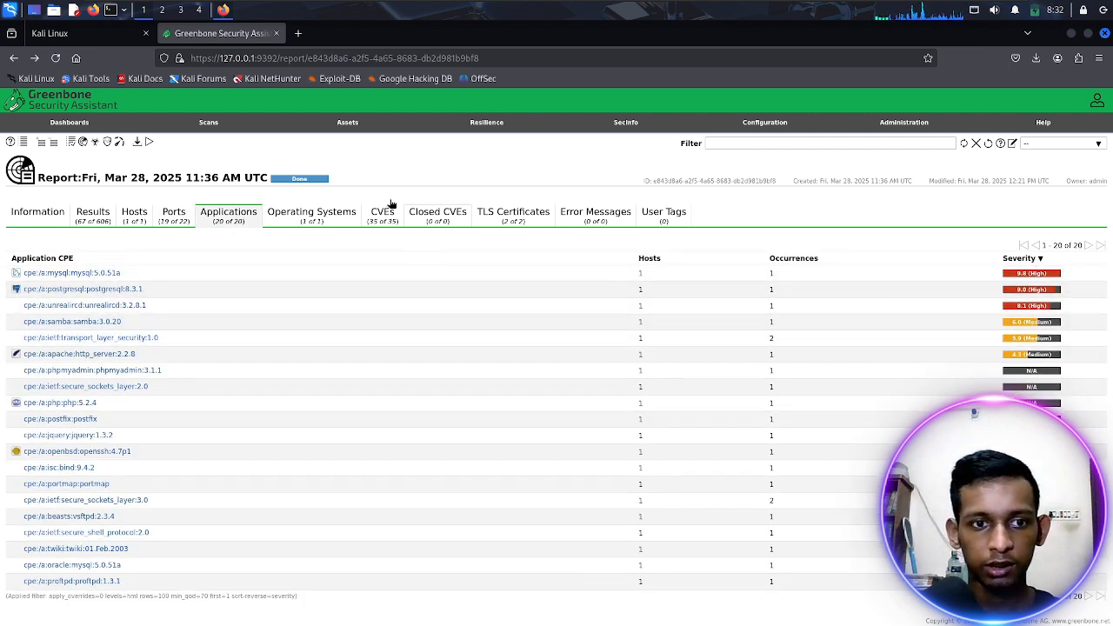
click(318, 217)
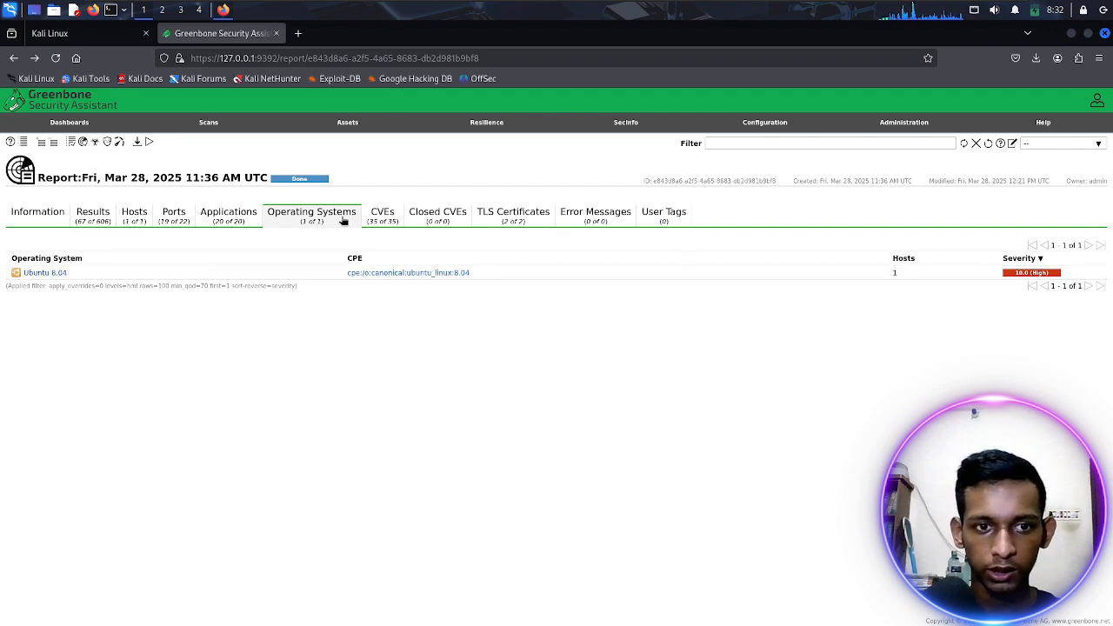
Look through the report's CVE list, open CVE-1999-0618 and return to the report
click(385, 217)
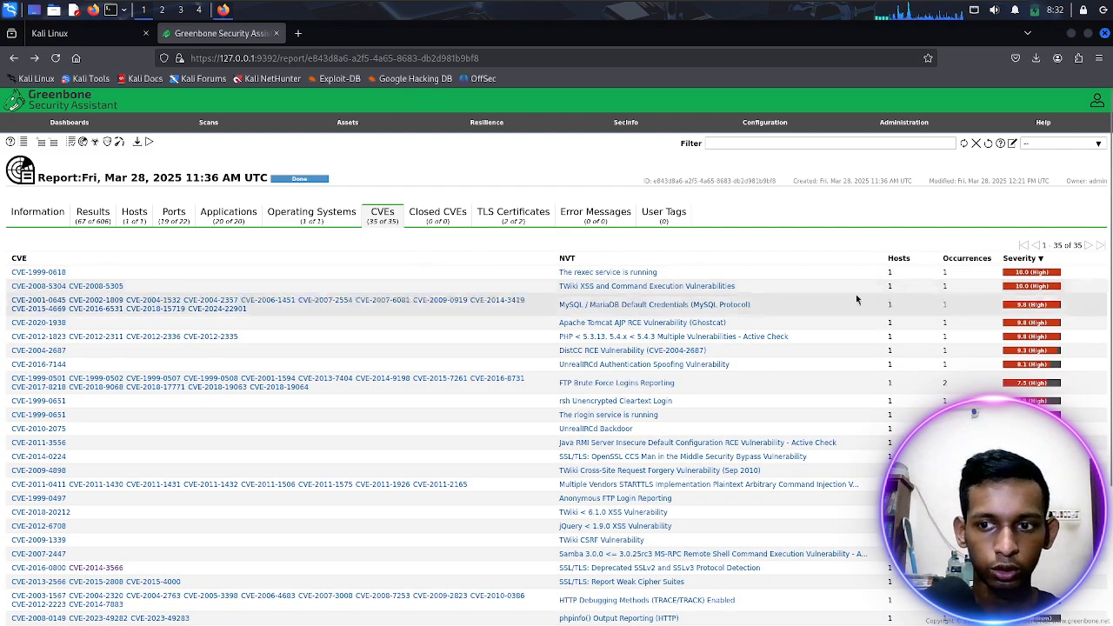
scroll(783, 298, down, 5)
scroll(487, 332, up, 5)
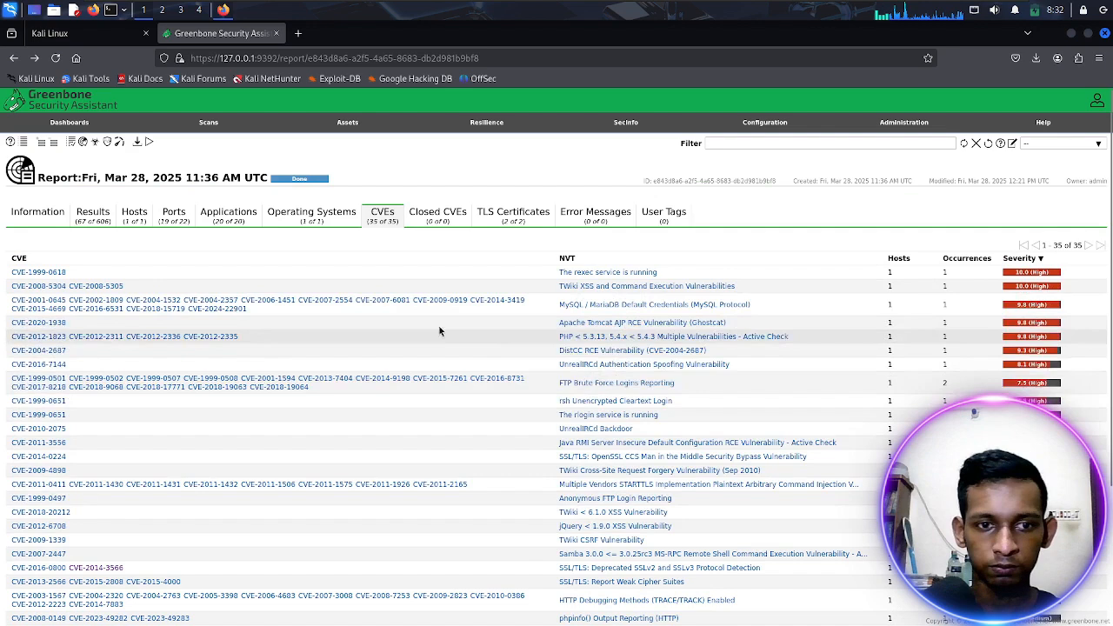
click(38, 272)
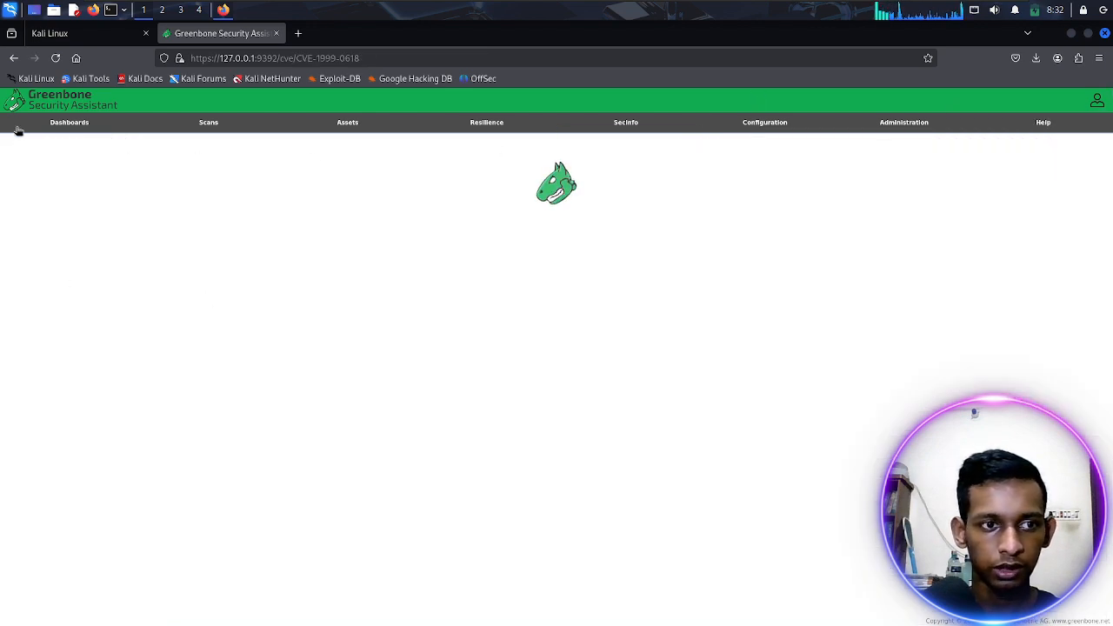
key(alt+Left)
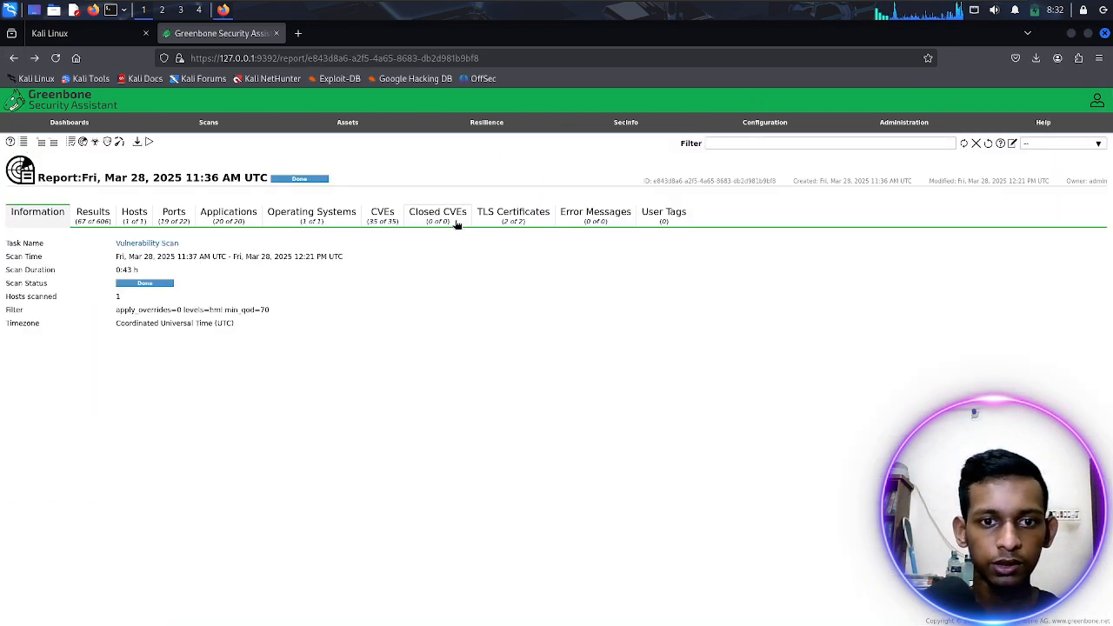
View the report's closed CVEs and TLS certificates
click(451, 224)
click(539, 225)
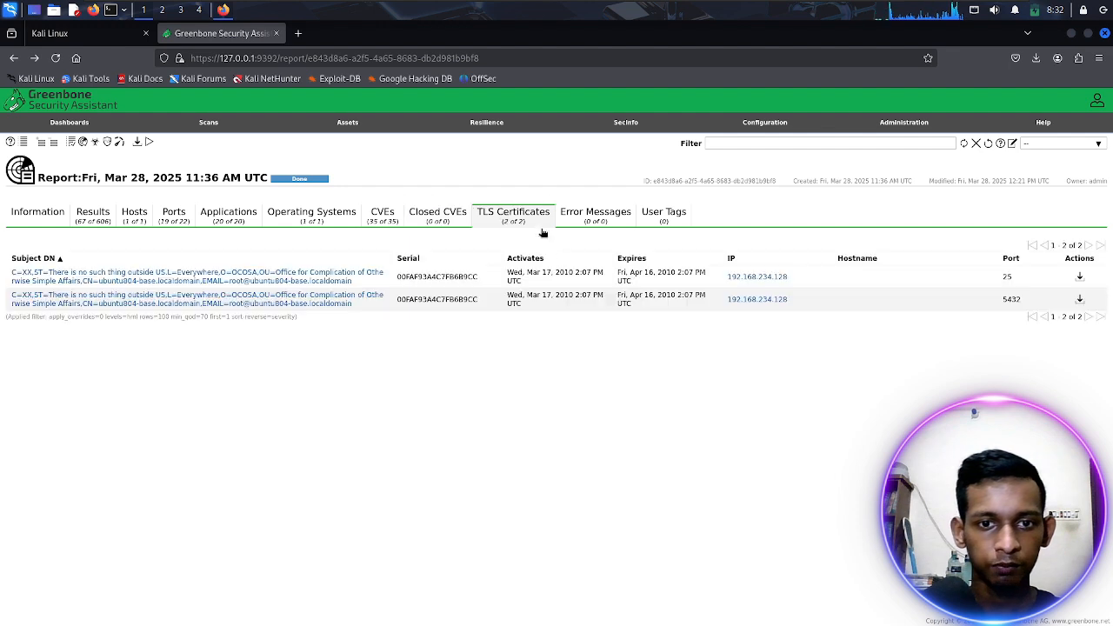
View the scan report's error messages and user tags, and go to the overview of all reports
click(606, 218)
click(654, 217)
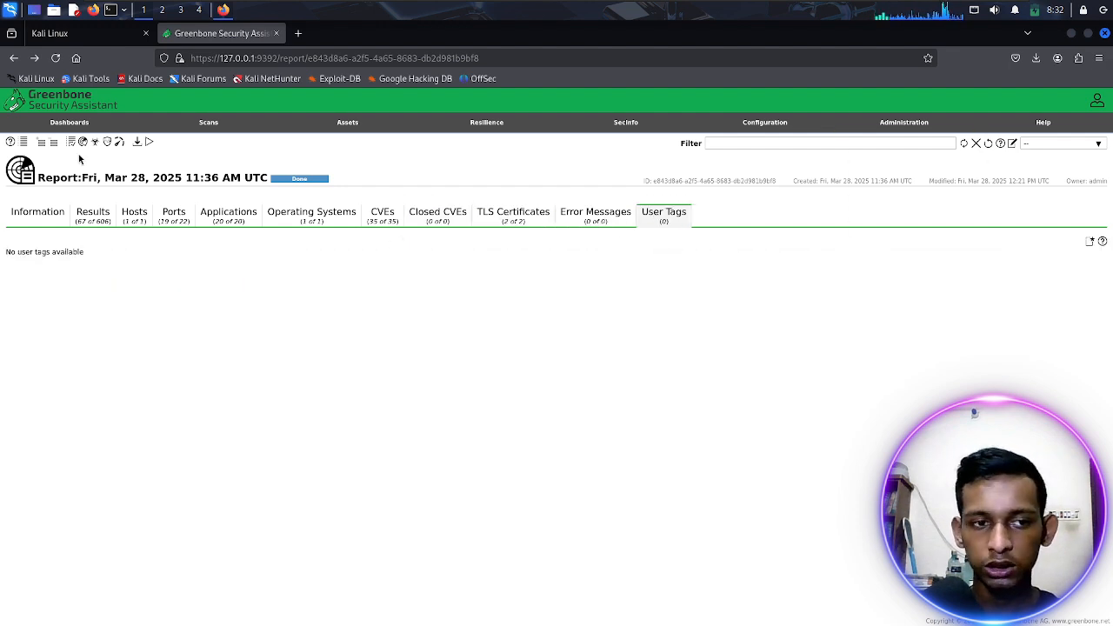
mouse_move(241, 124)
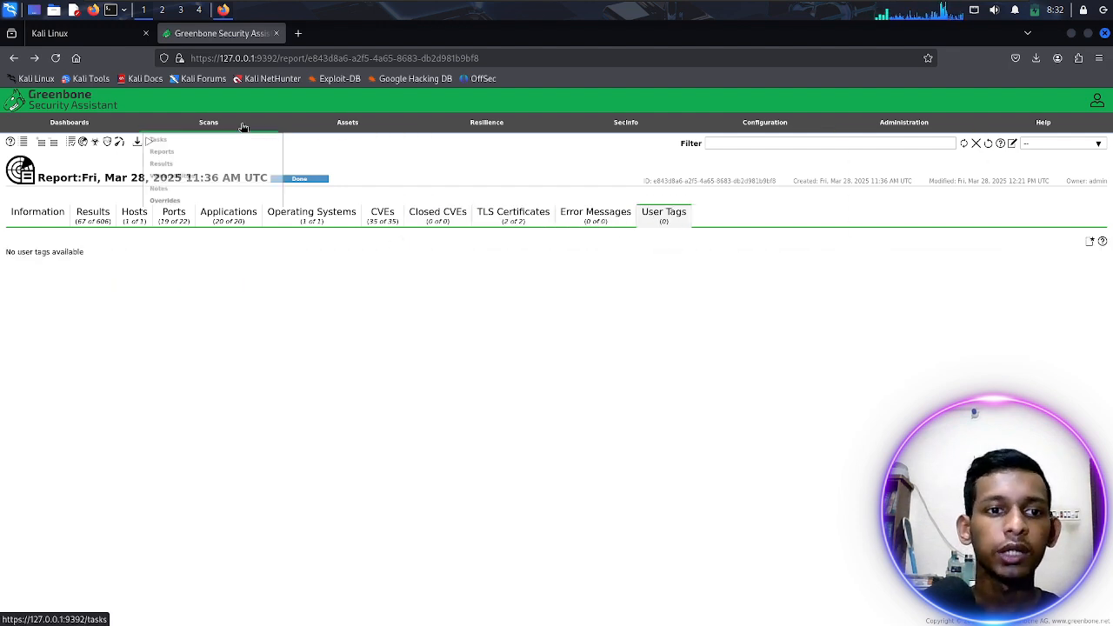
click(166, 154)
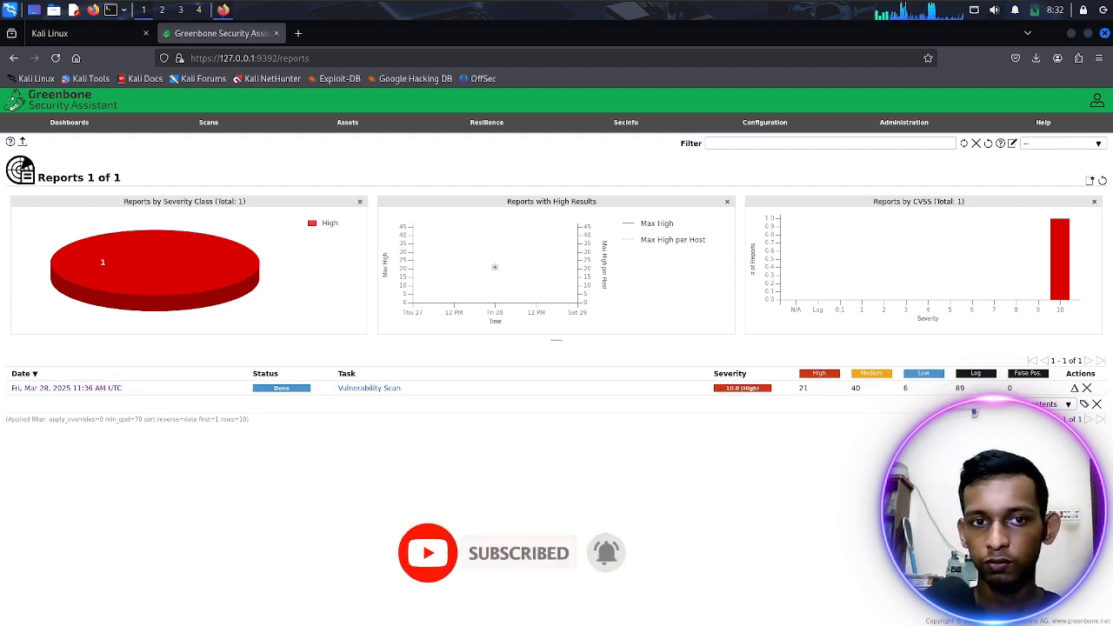
View the overall scan results listing and the vulnerabilities listing
mouse_move(213, 123)
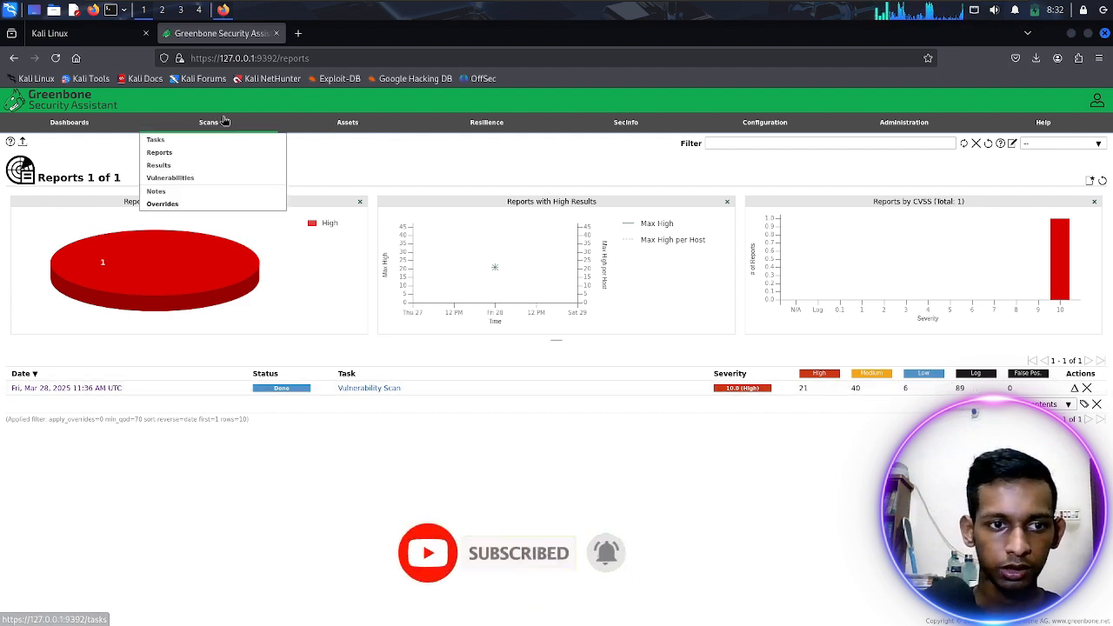
click(170, 164)
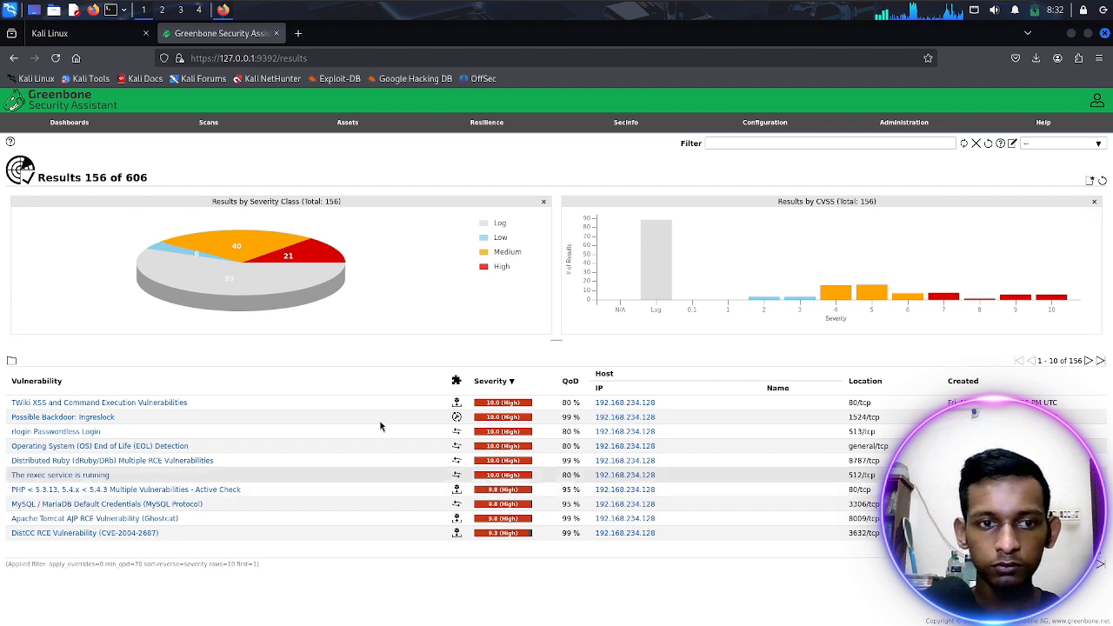
mouse_move(210, 129)
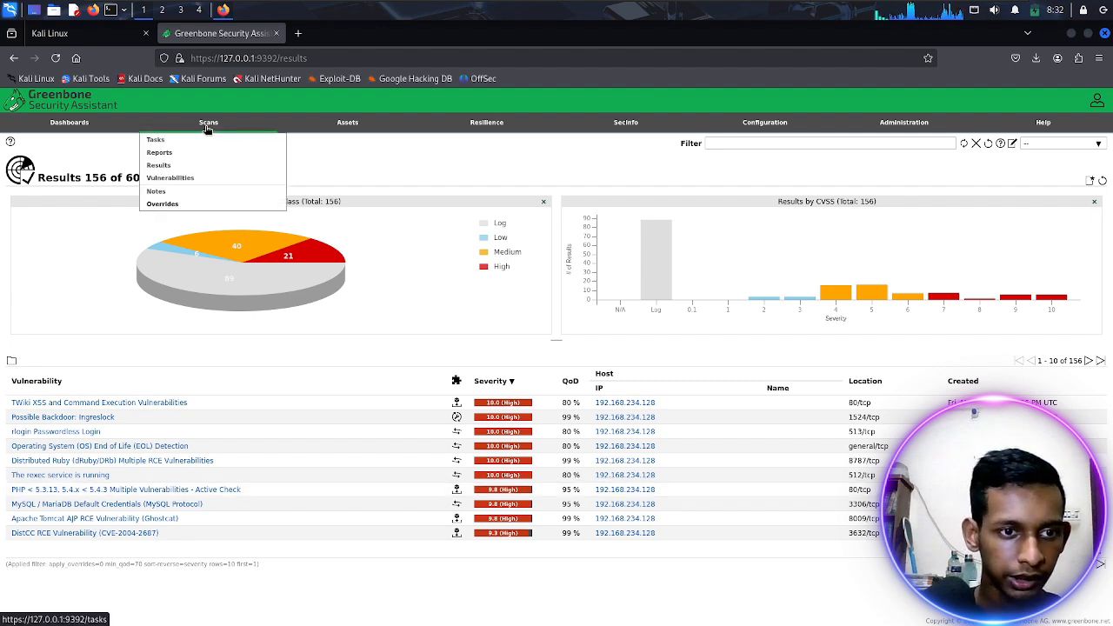
click(185, 178)
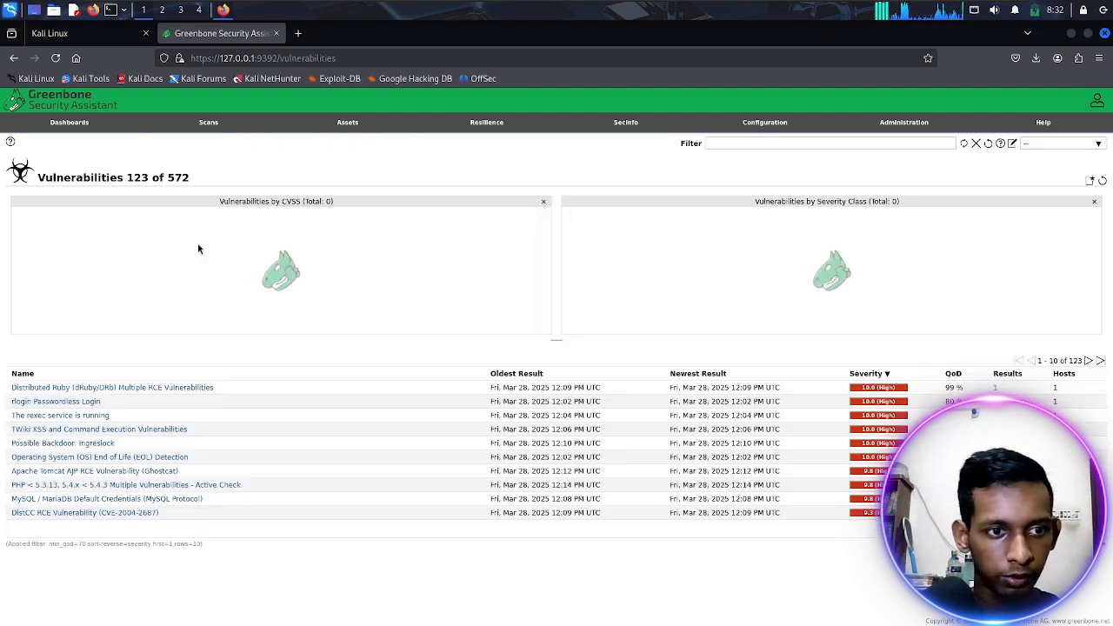
Open the list of available report formats in the configuration area
mouse_move(343, 124)
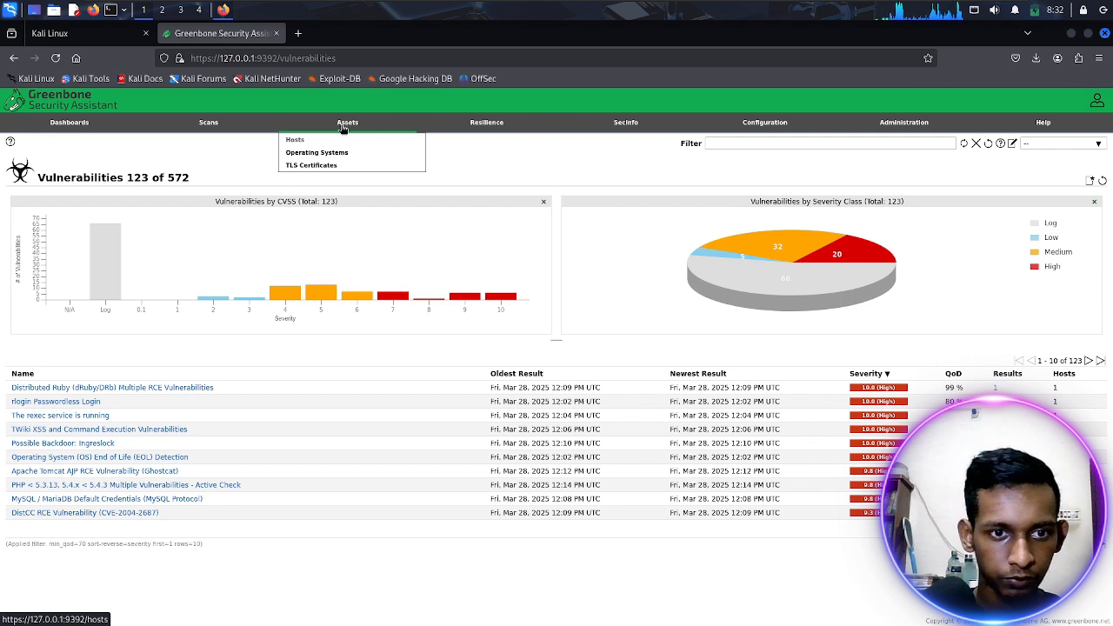
mouse_move(480, 127)
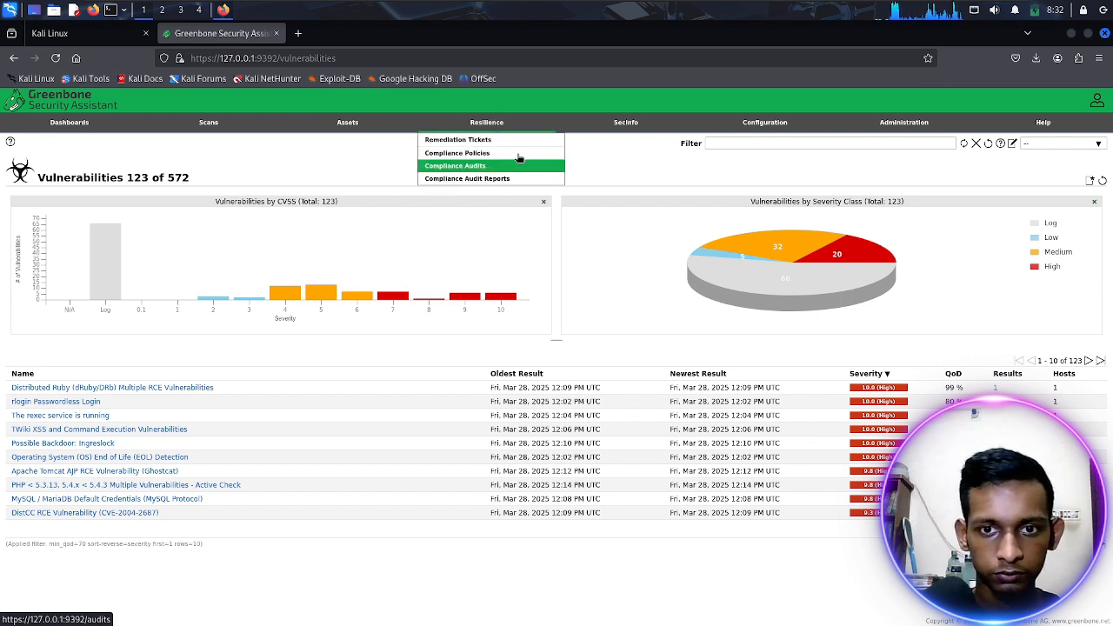
mouse_move(624, 129)
mouse_move(759, 123)
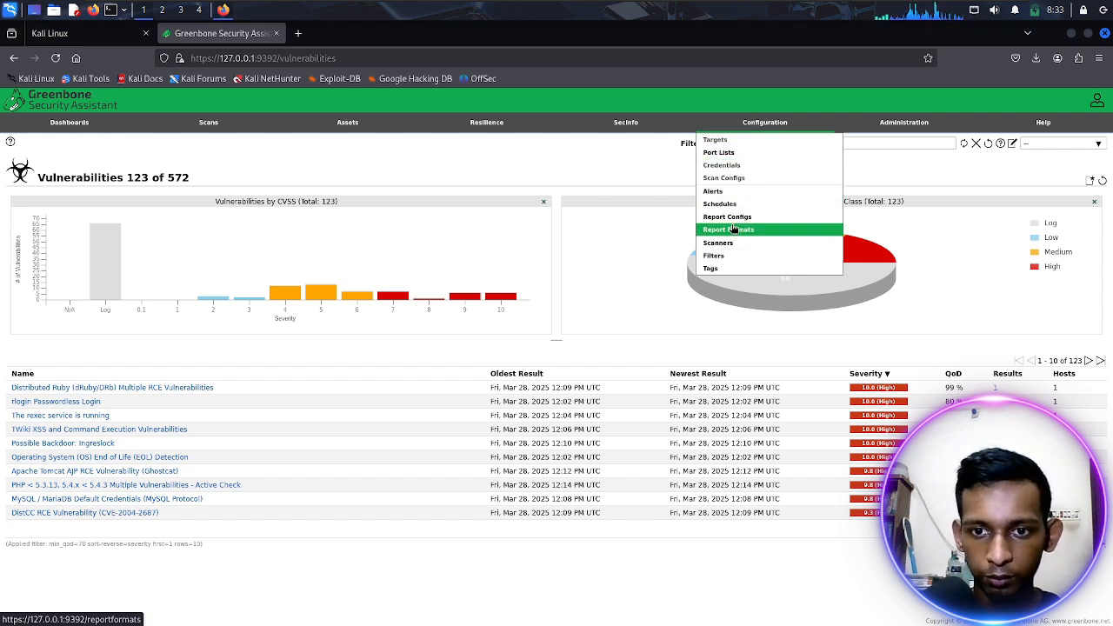
click(734, 229)
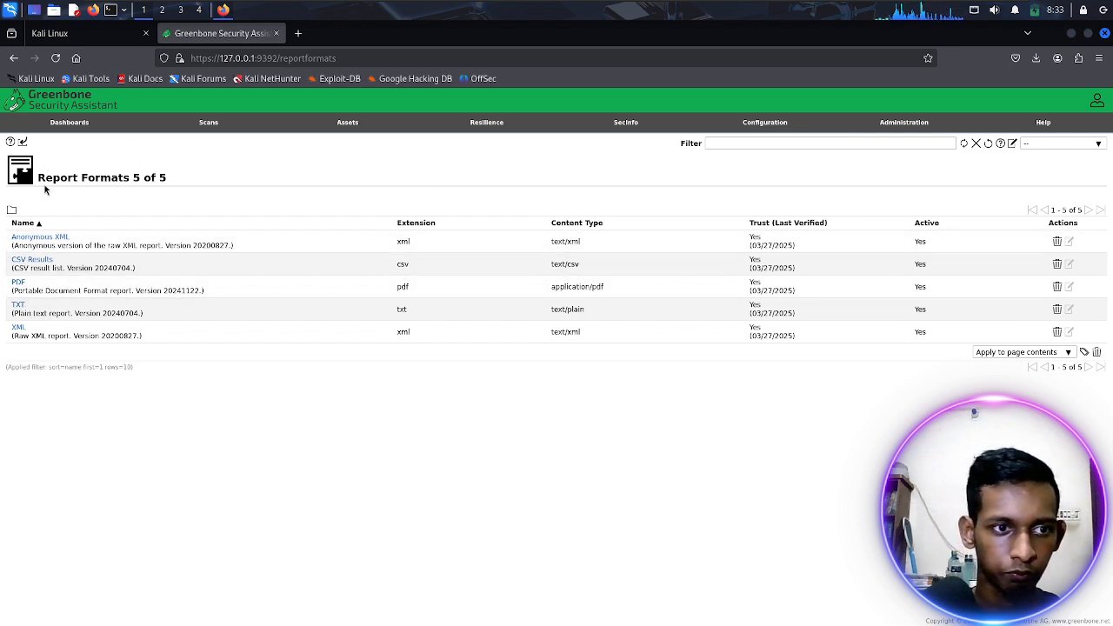
click(23, 142)
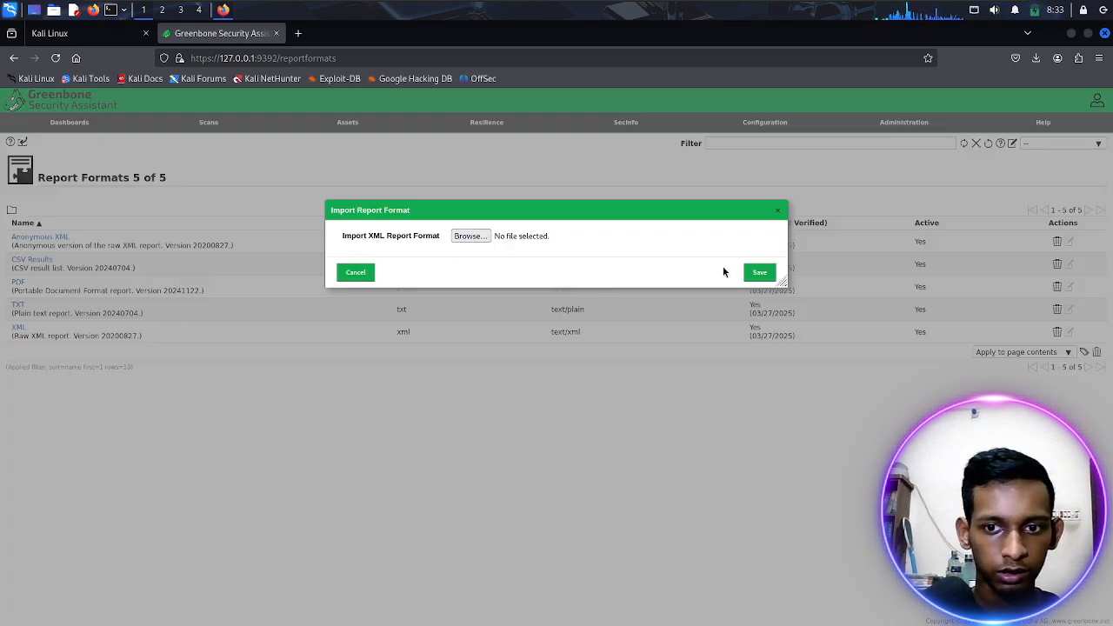
click(760, 274)
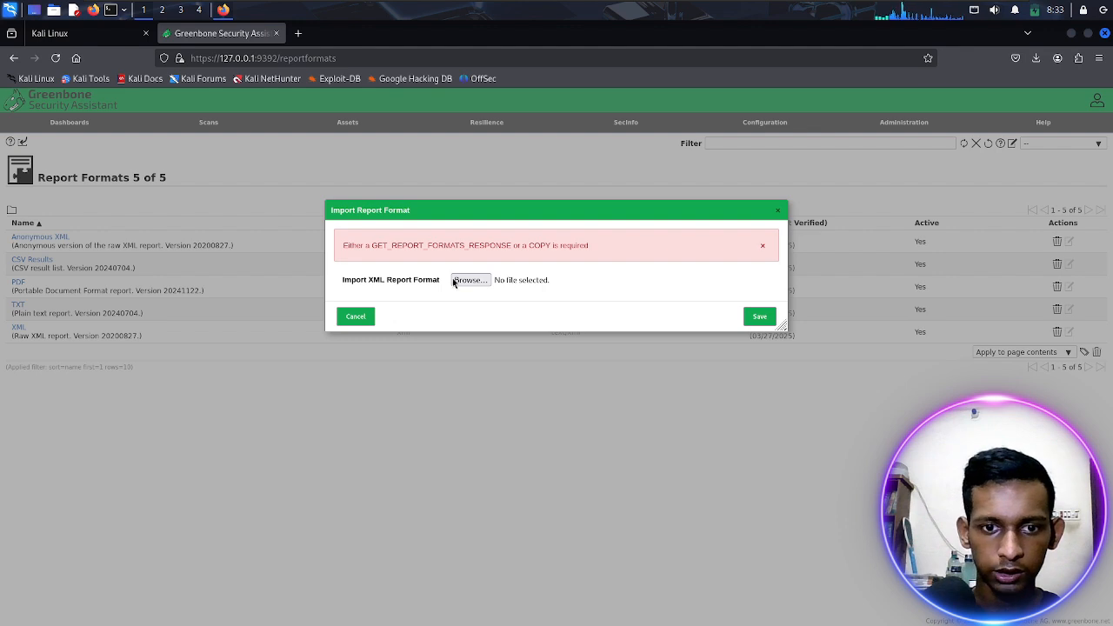
click(781, 209)
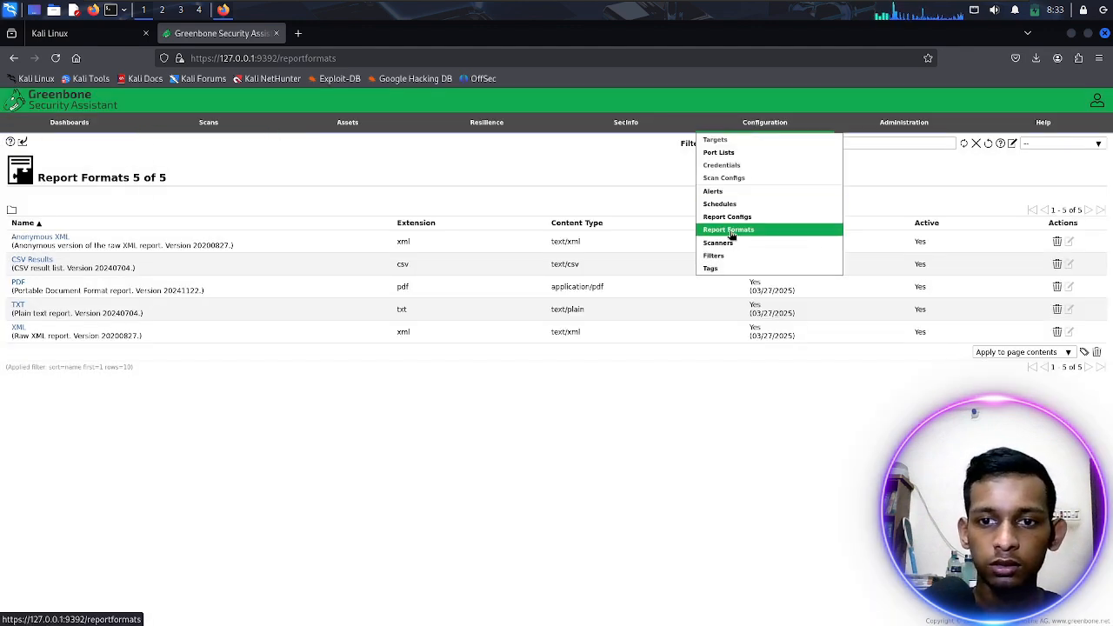
Check the report configs page and examine the charts and entries of the NVTs listing
click(727, 217)
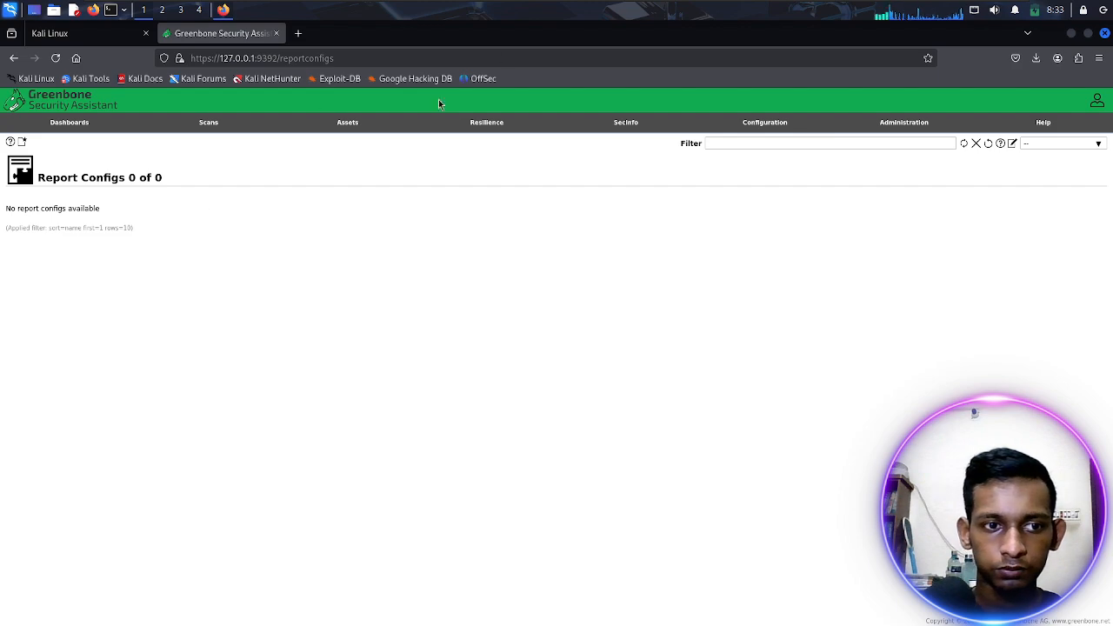
click(626, 139)
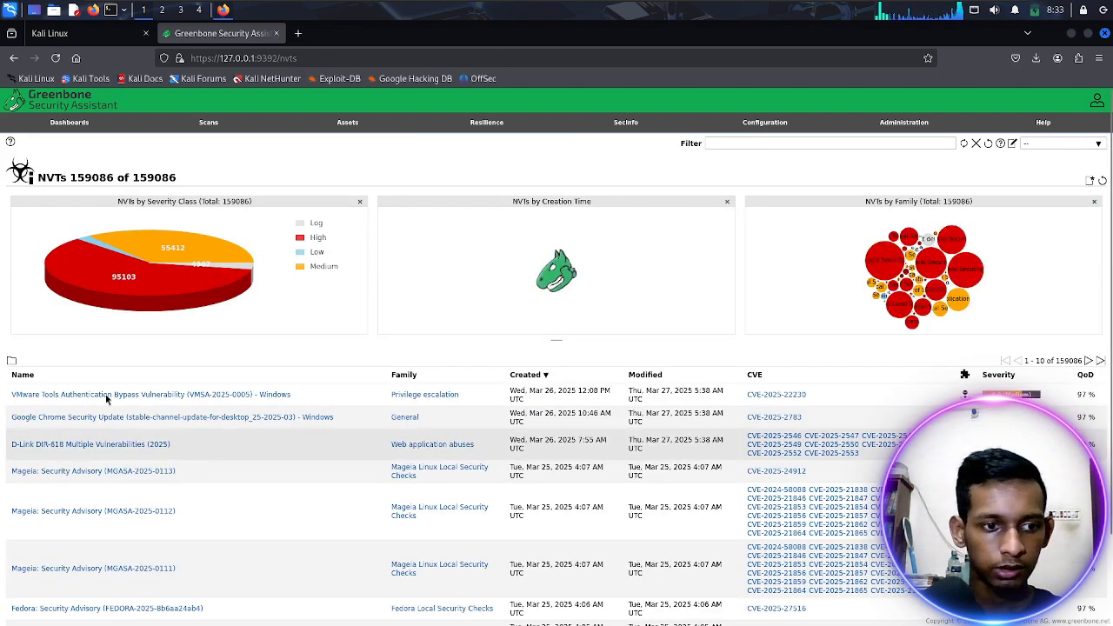
scroll(504, 417, down, 2)
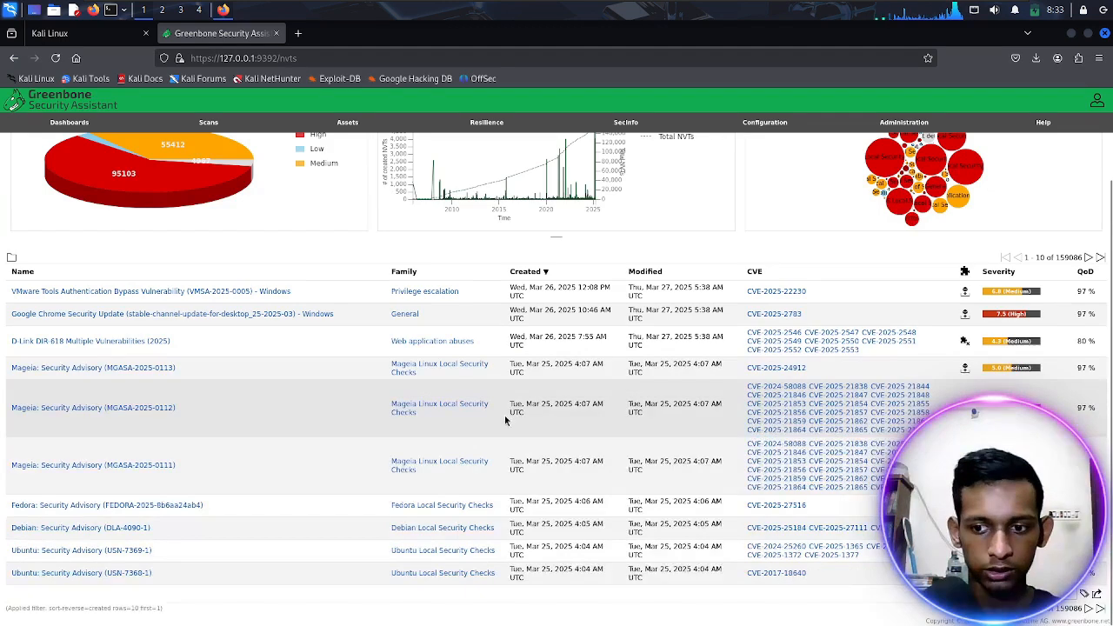
scroll(504, 421, up, 2)
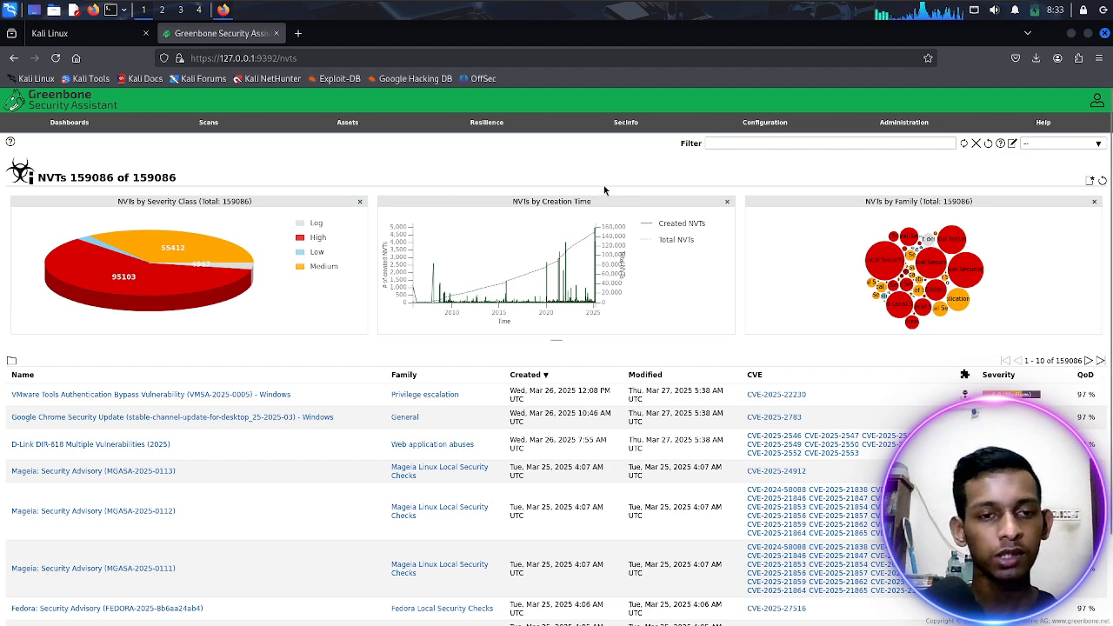
scroll(598, 420, down, 2)
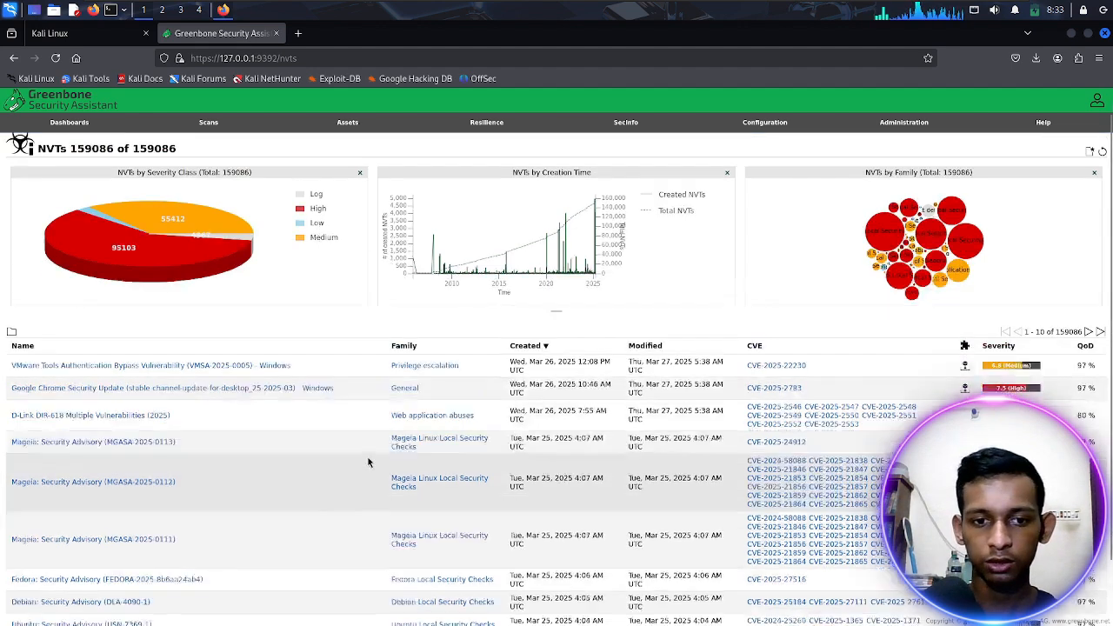
scroll(253, 370, up, 2)
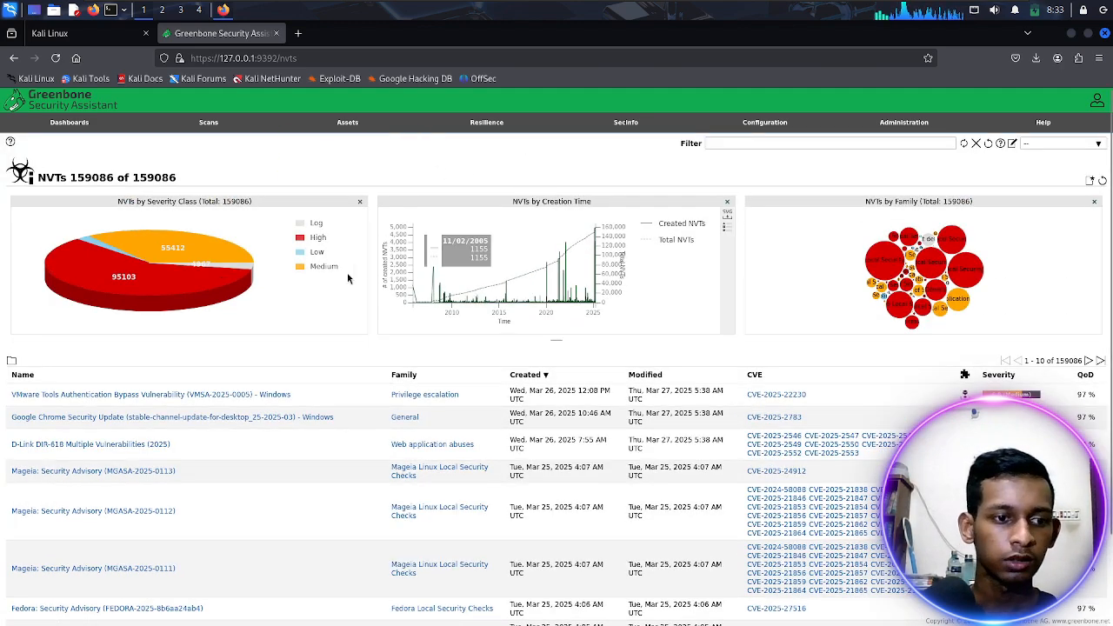
scroll(331, 280, down, 2)
scroll(429, 318, up, 2)
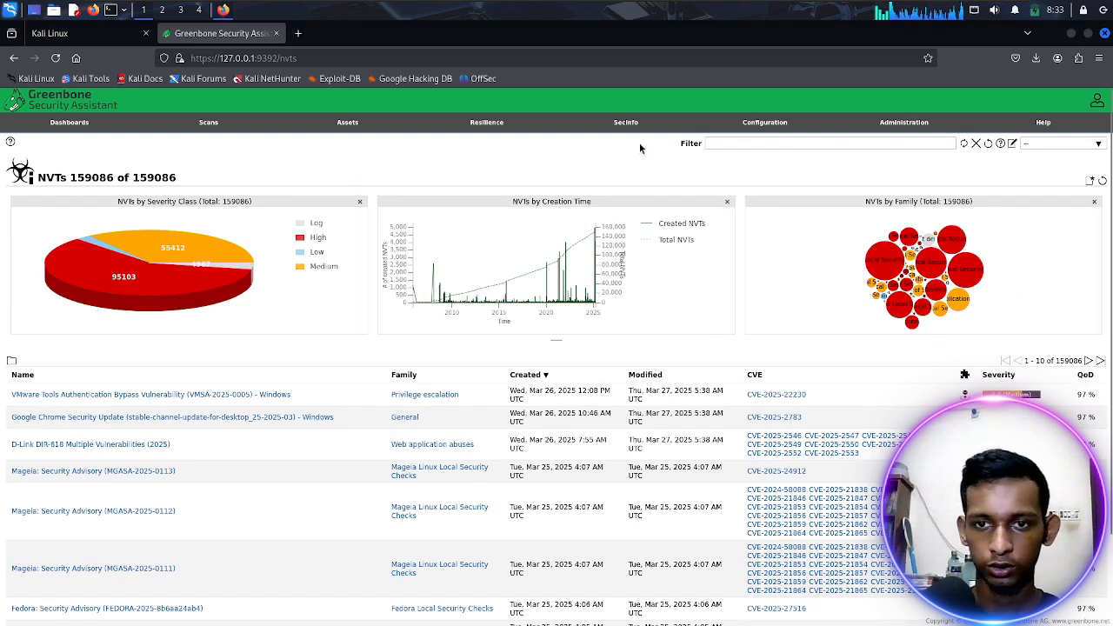
mouse_move(641, 124)
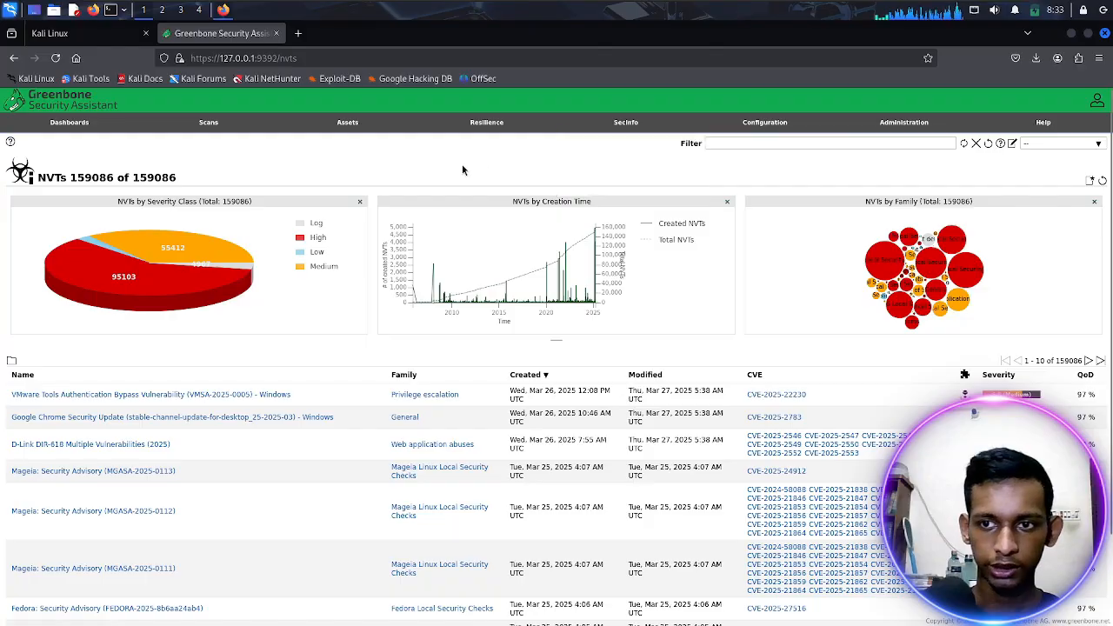